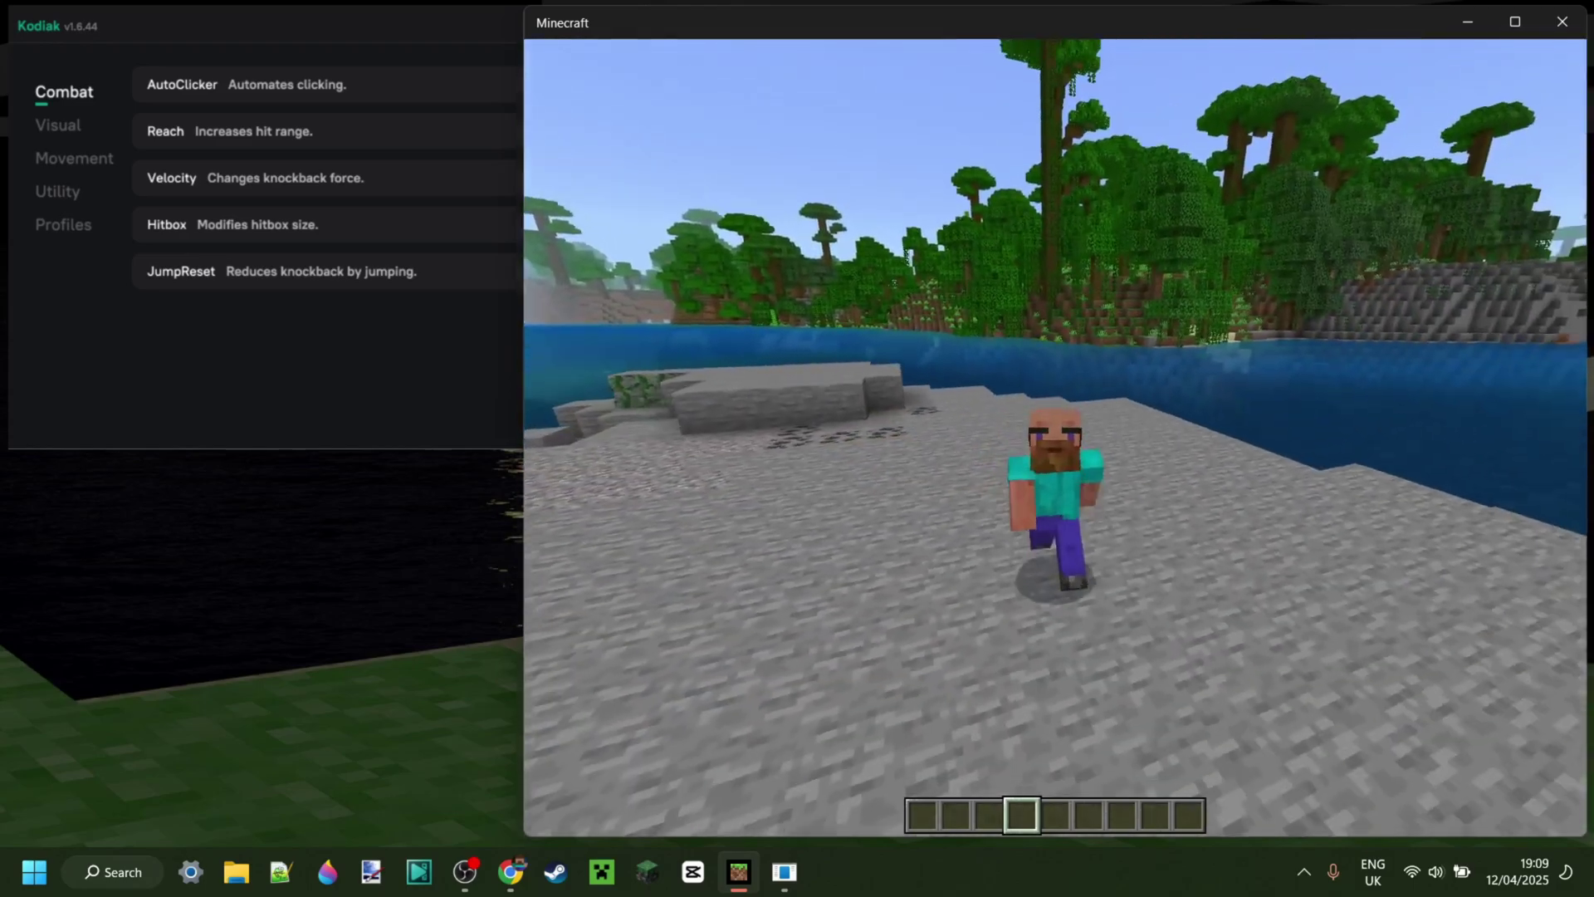
Resume the Minecraft world, open the player inventory and switch to the Kodiak window
{"action": "key", "text": "w"}
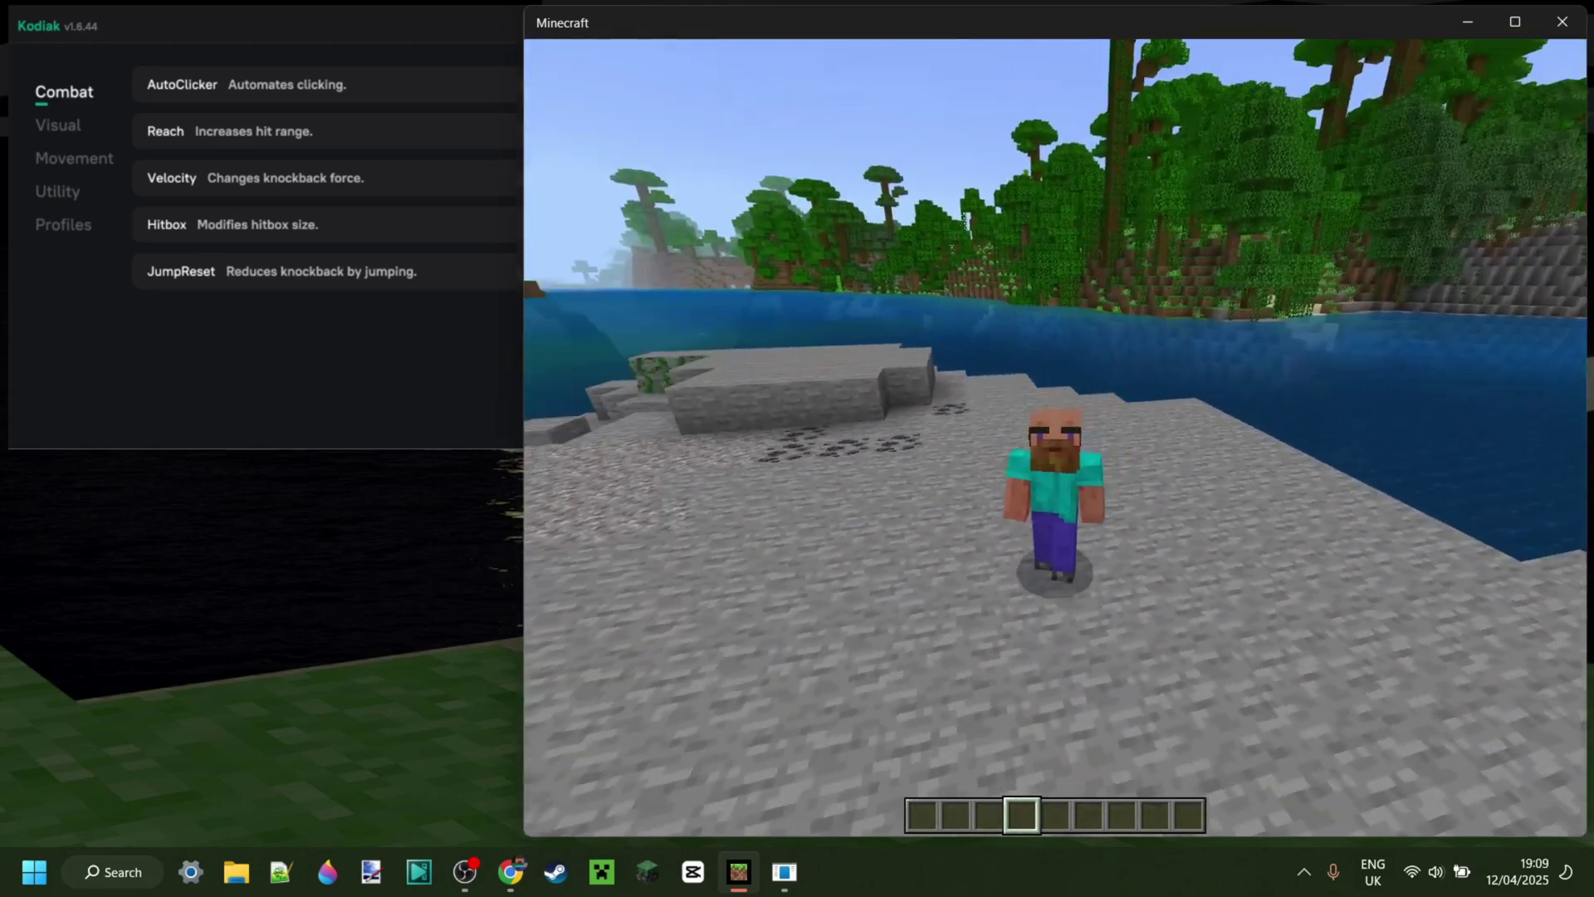
{"action": "key", "text": "Escape"}
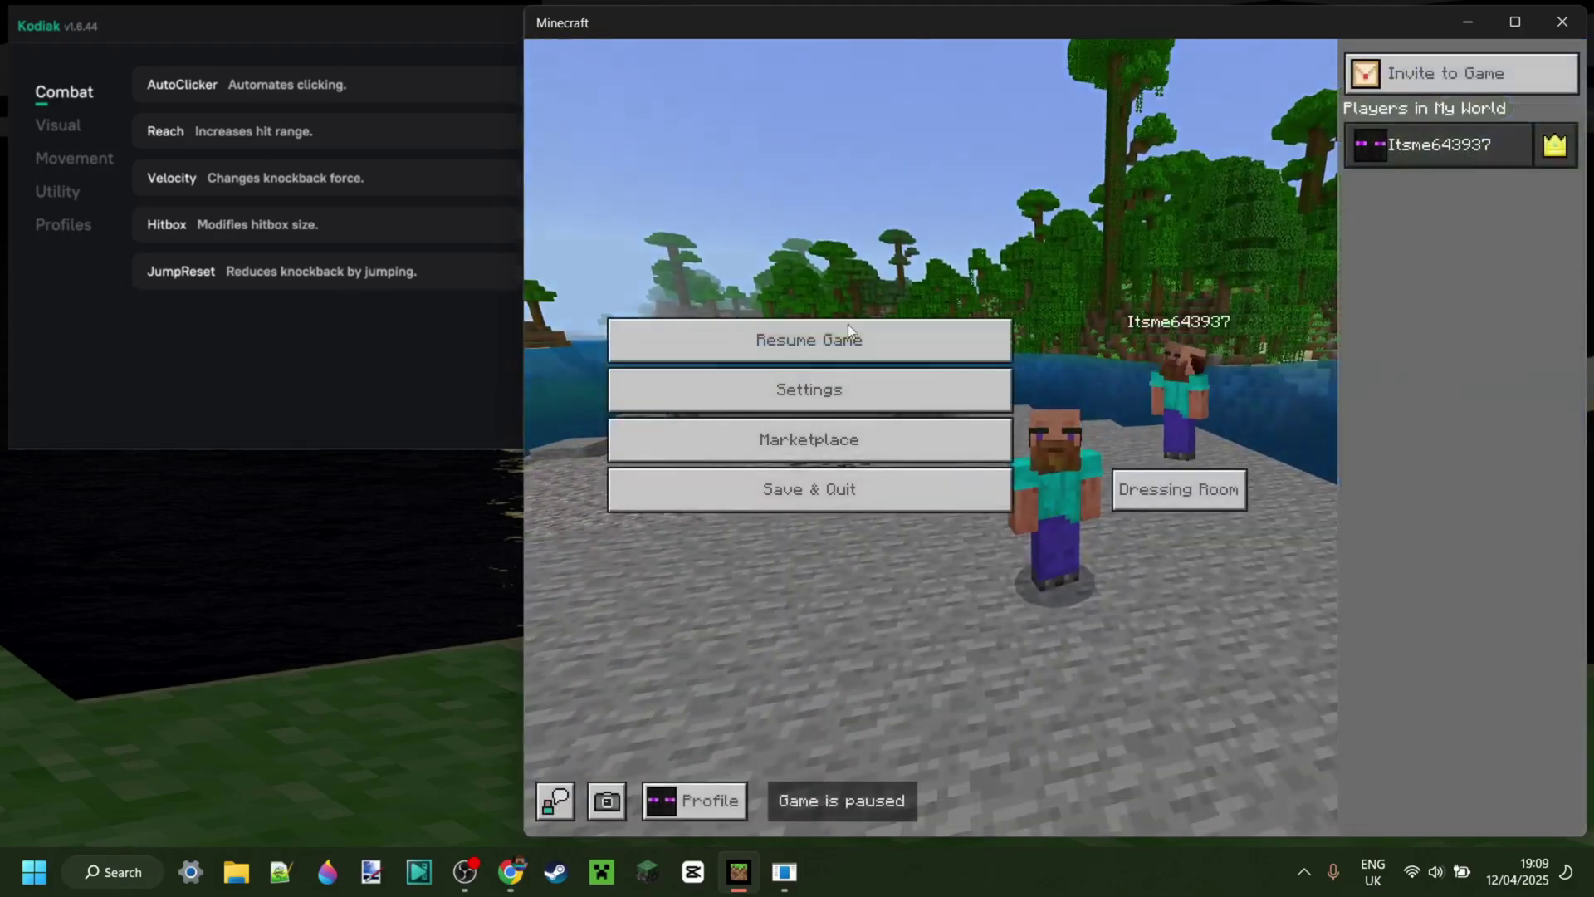
{"action": "left_click", "coordinate": [922, 355]}
{"action": "key", "text": "e"}
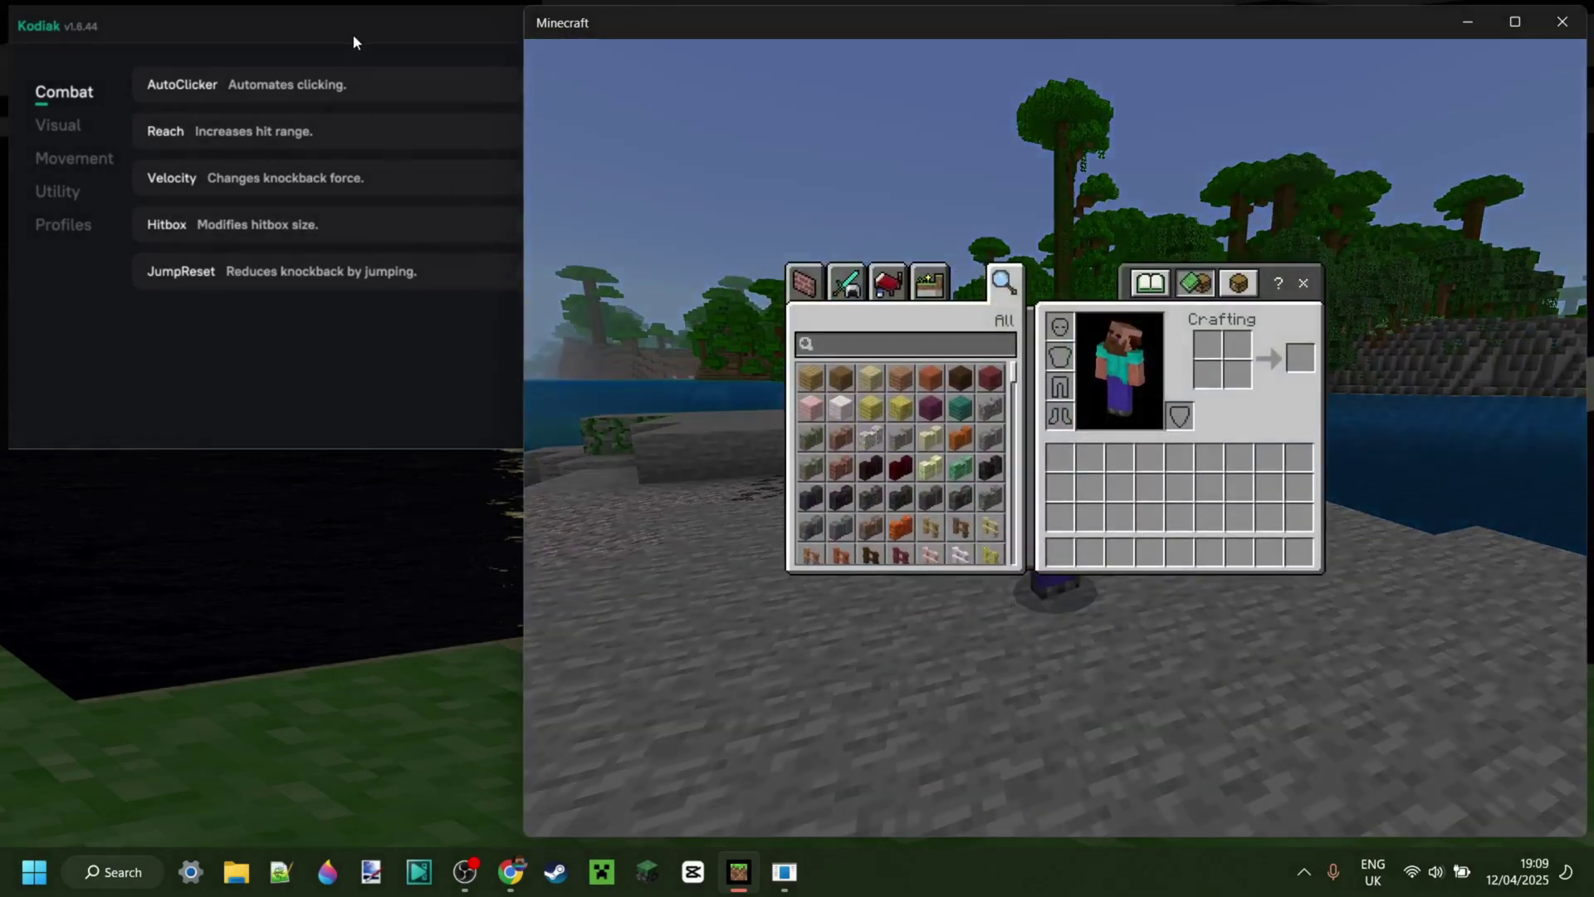
{"action": "left_click", "coordinate": [354, 38]}
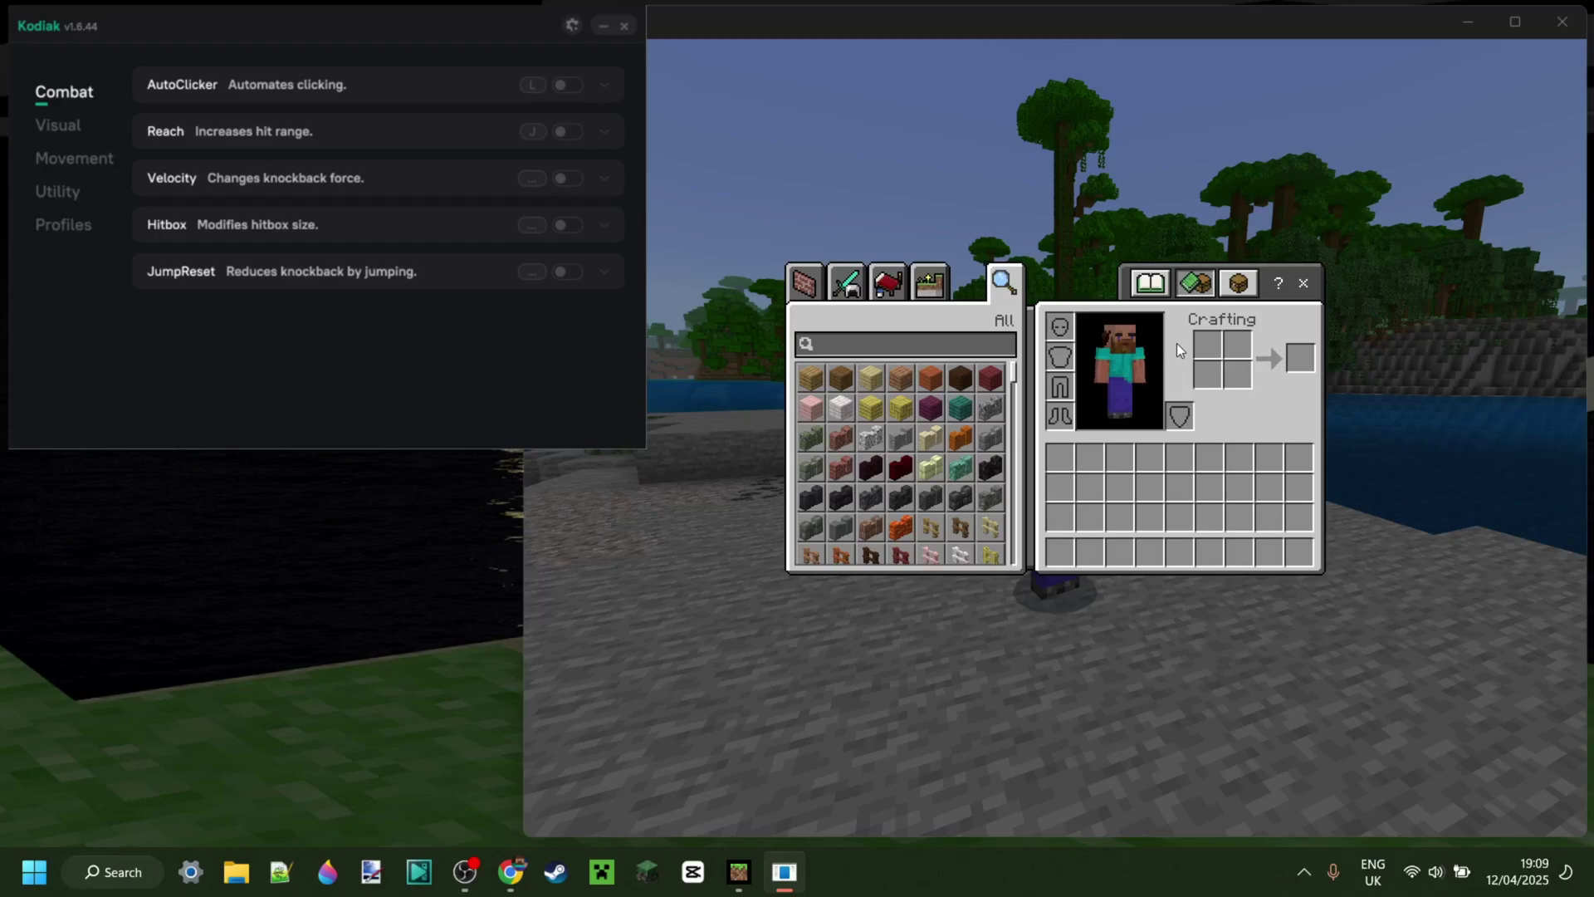
{"action": "left_click_drag", "start_coordinate": [361, 19], "coordinate": [357, 21]}
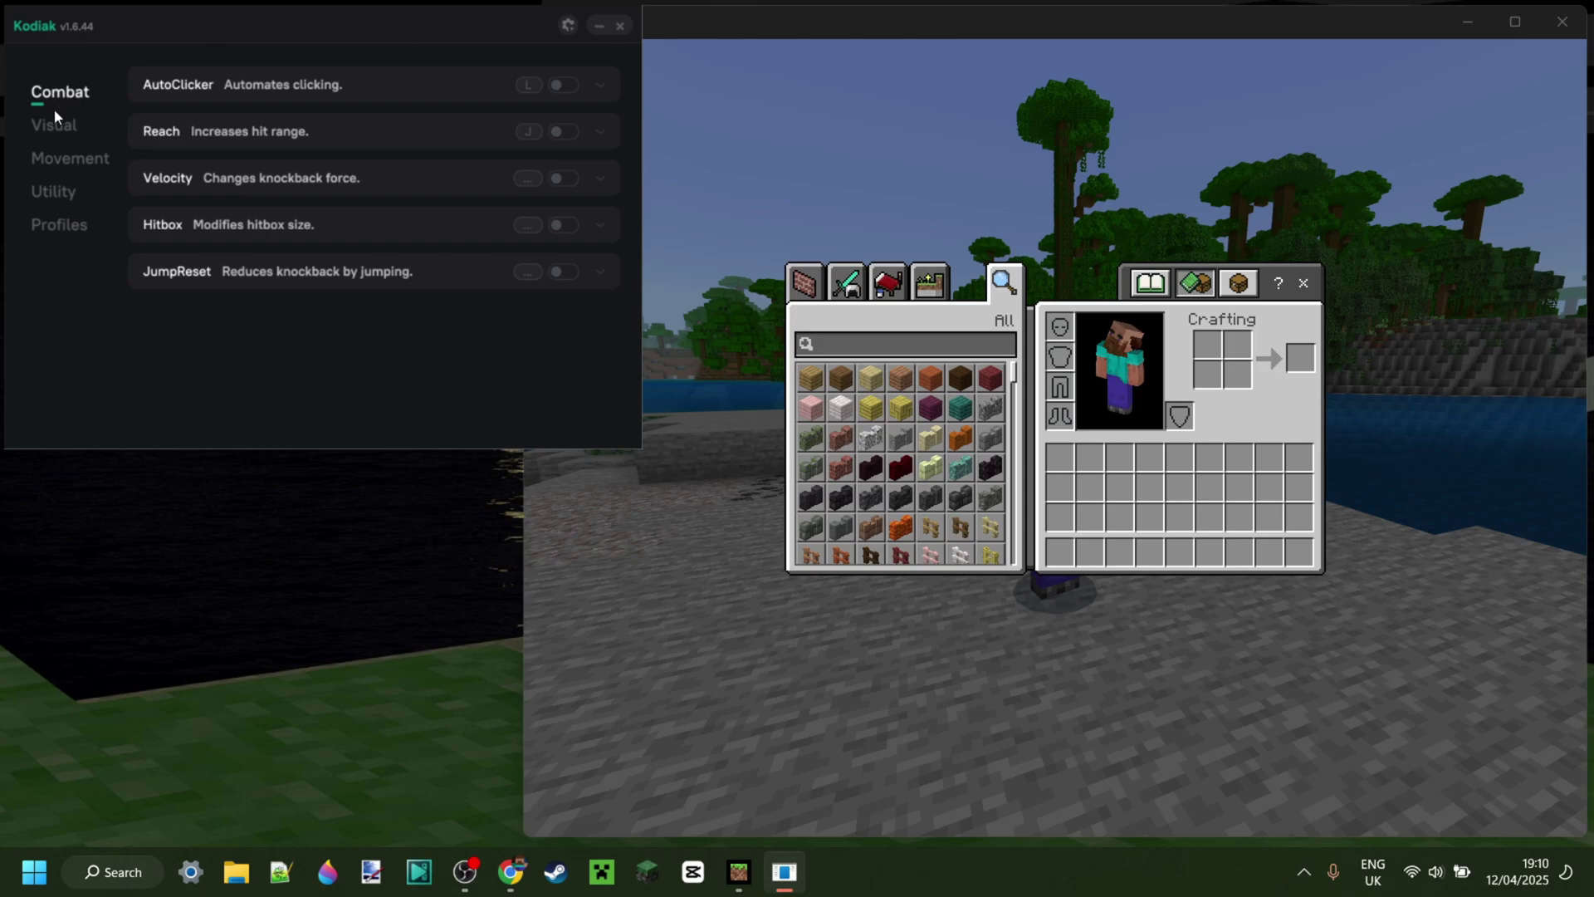
Look through the Visual, Movement, Utility and Profiles categories in Kodiak and return to Combat
{"action": "left_click", "coordinate": [71, 132]}
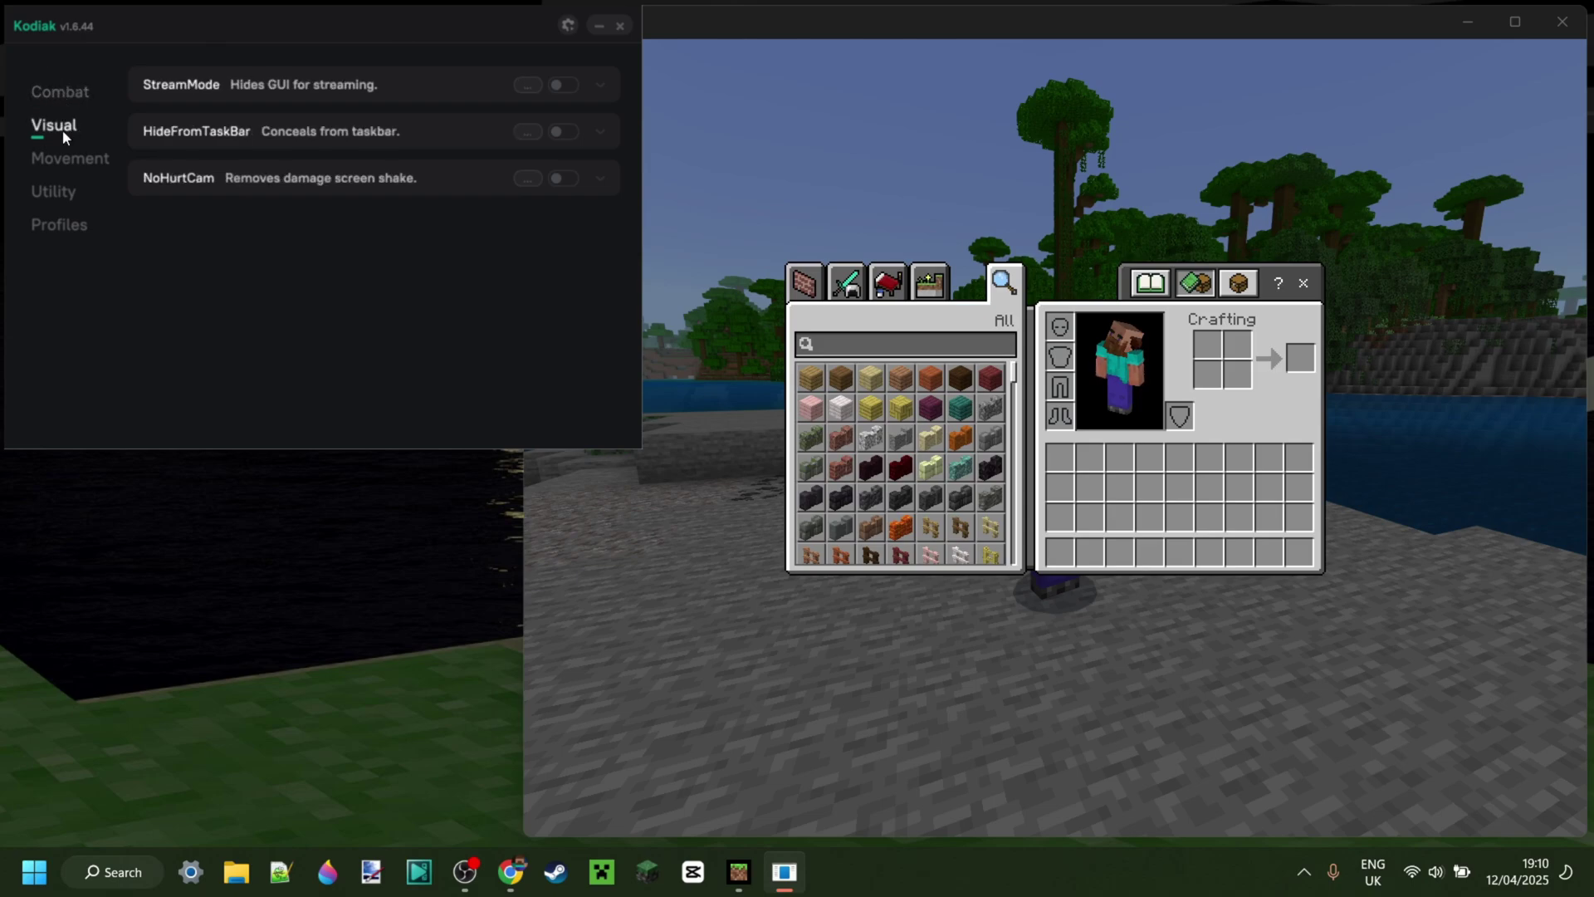
{"action": "left_click", "coordinate": [63, 162]}
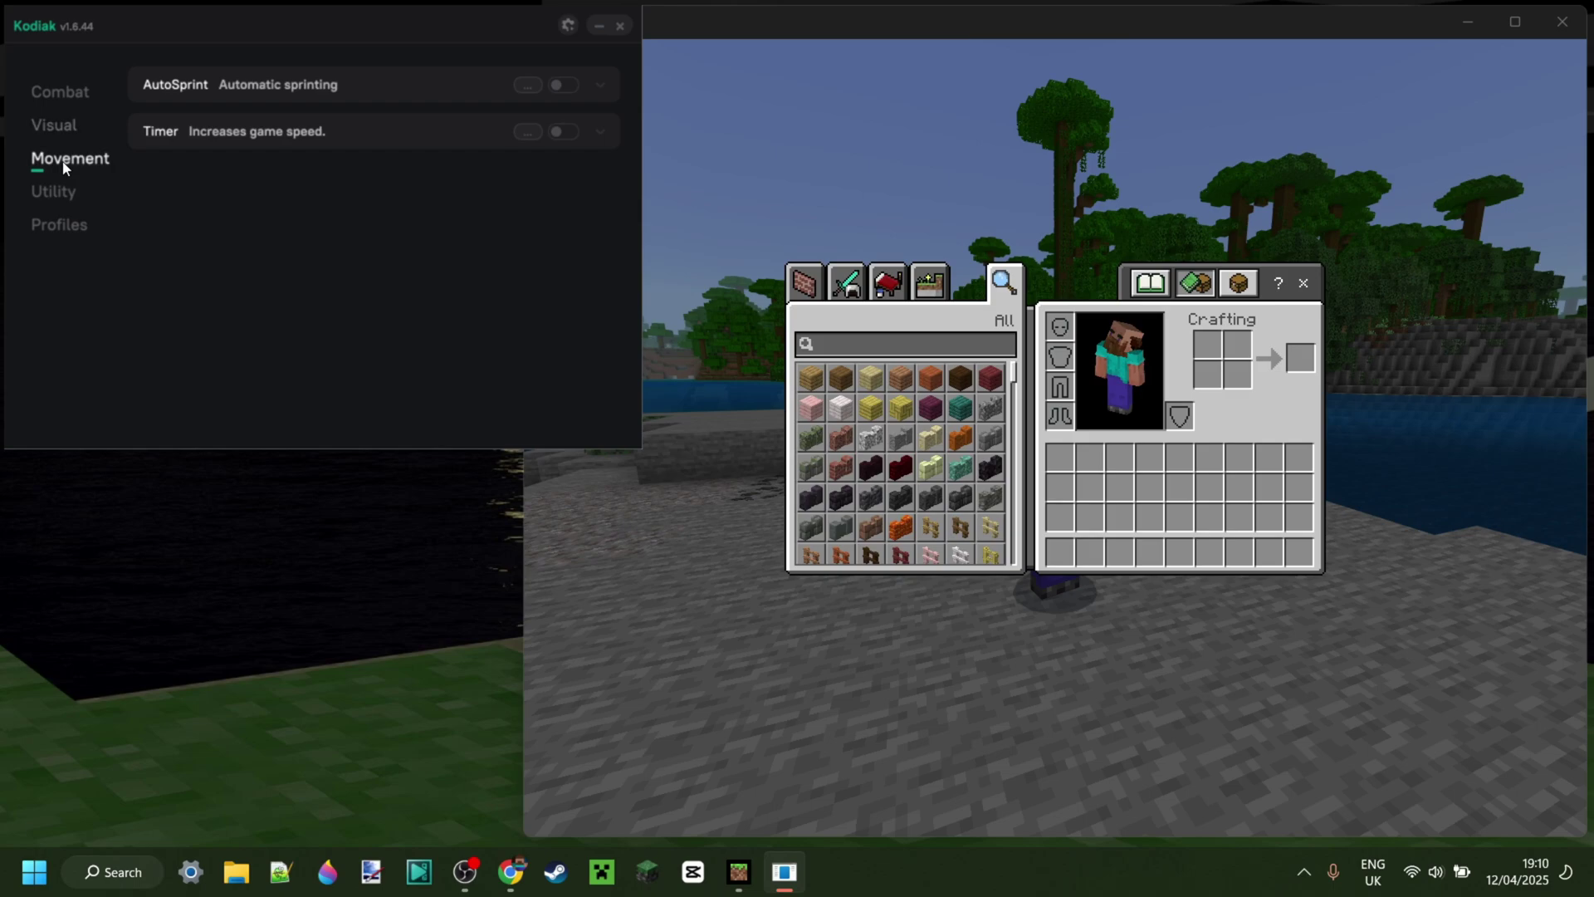
{"action": "left_click", "coordinate": [59, 196]}
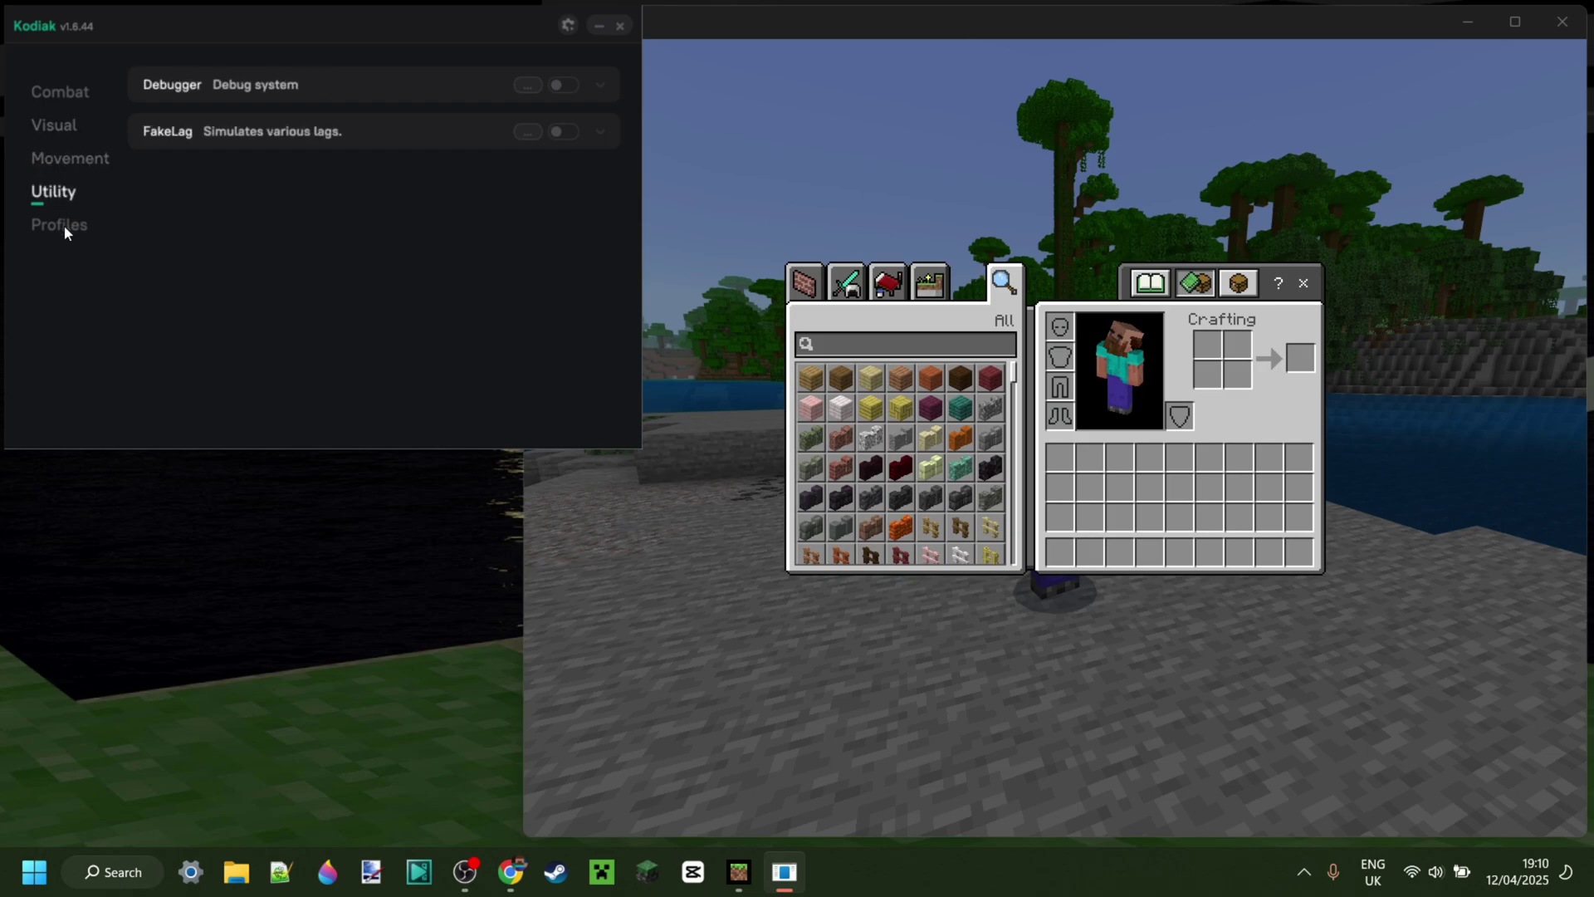
{"action": "left_click", "coordinate": [64, 232]}
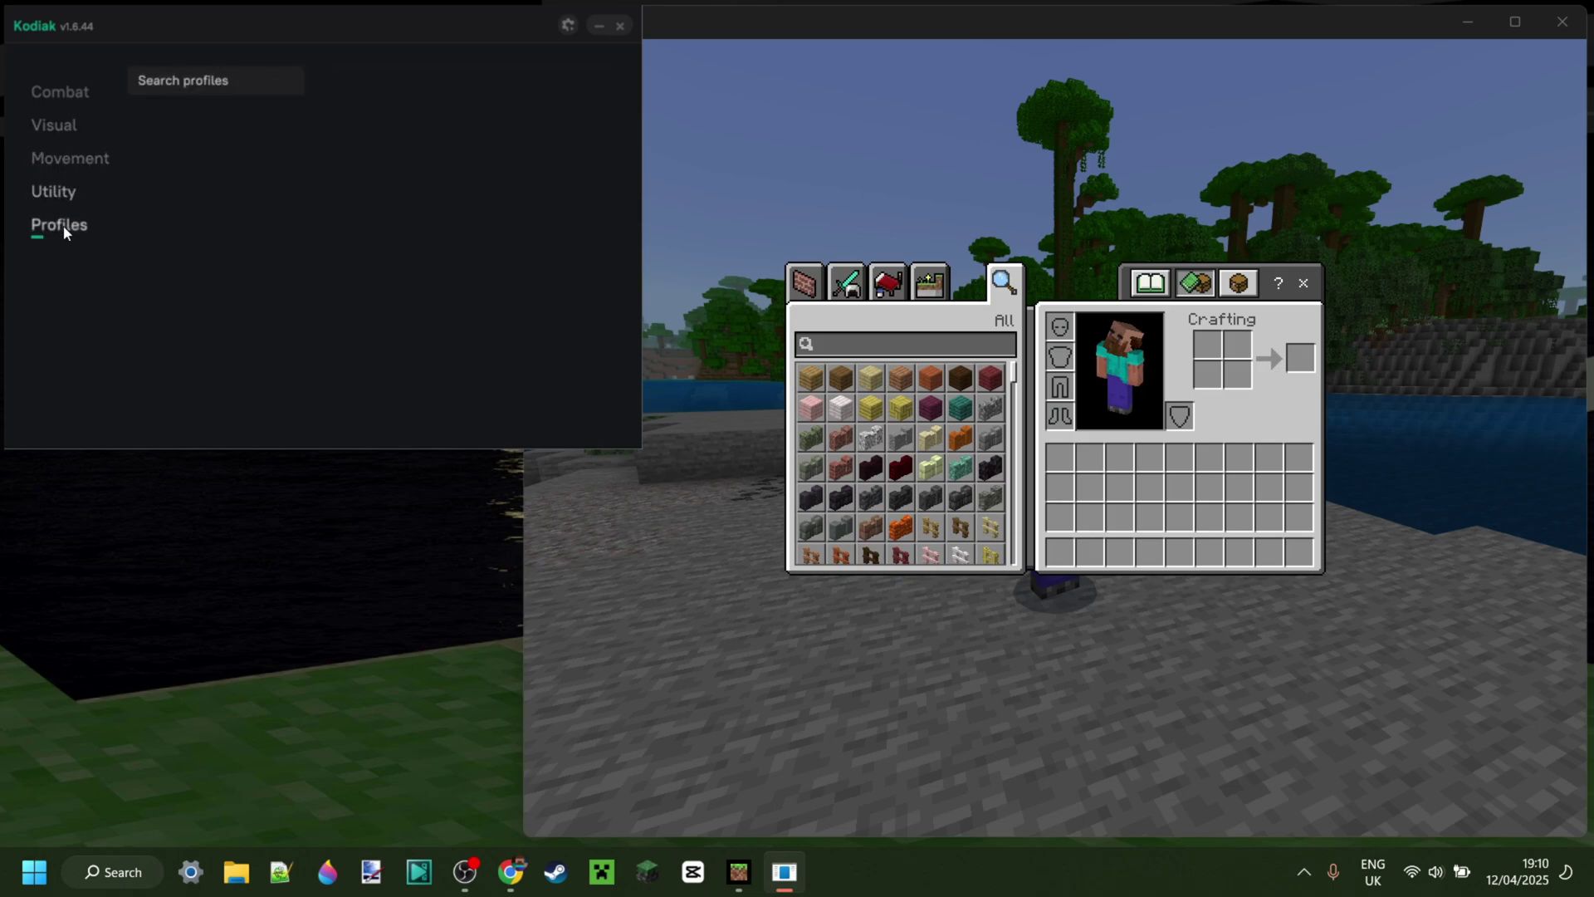
{"action": "left_click", "coordinate": [67, 93]}
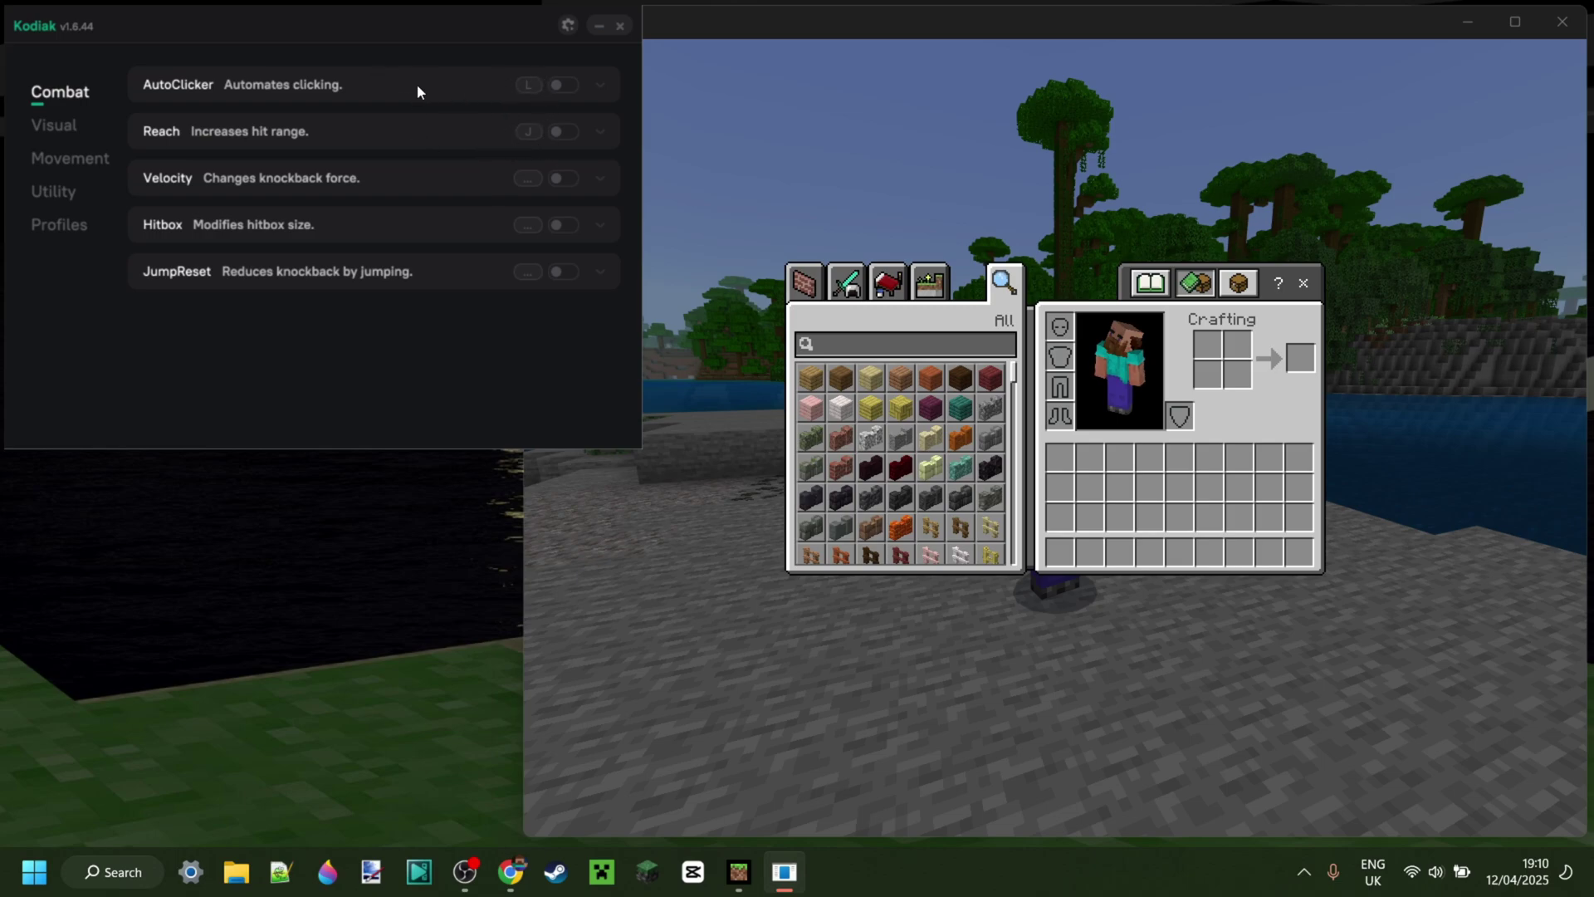
{"action": "left_click", "coordinate": [563, 88]}
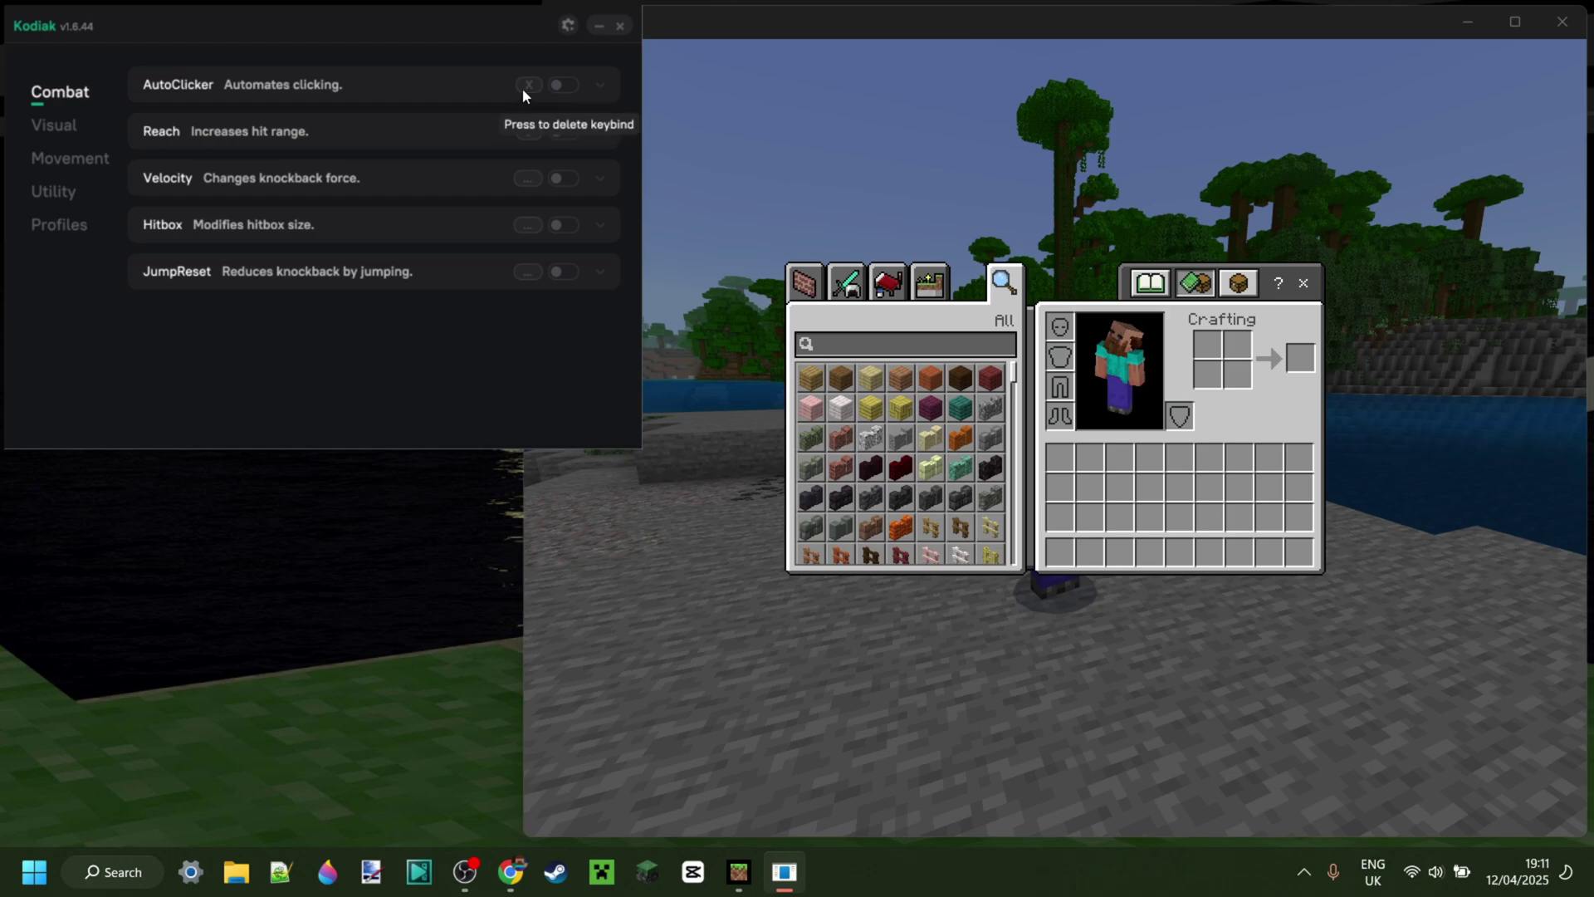
{"action": "left_click", "coordinate": [522, 88]}
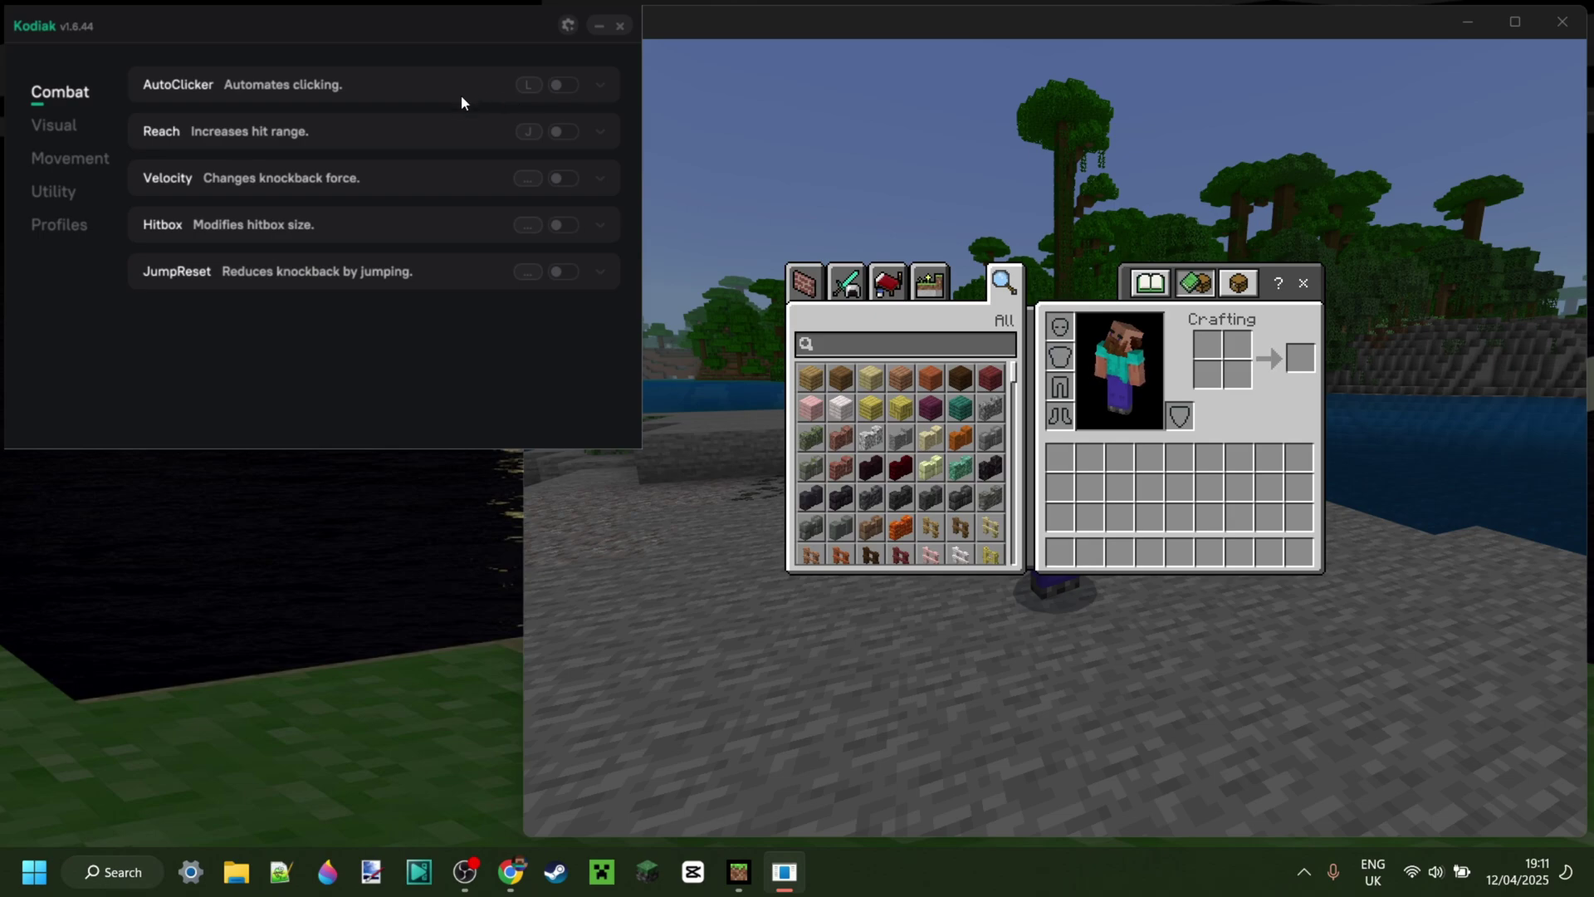
{"action": "left_click", "coordinate": [810, 93]}
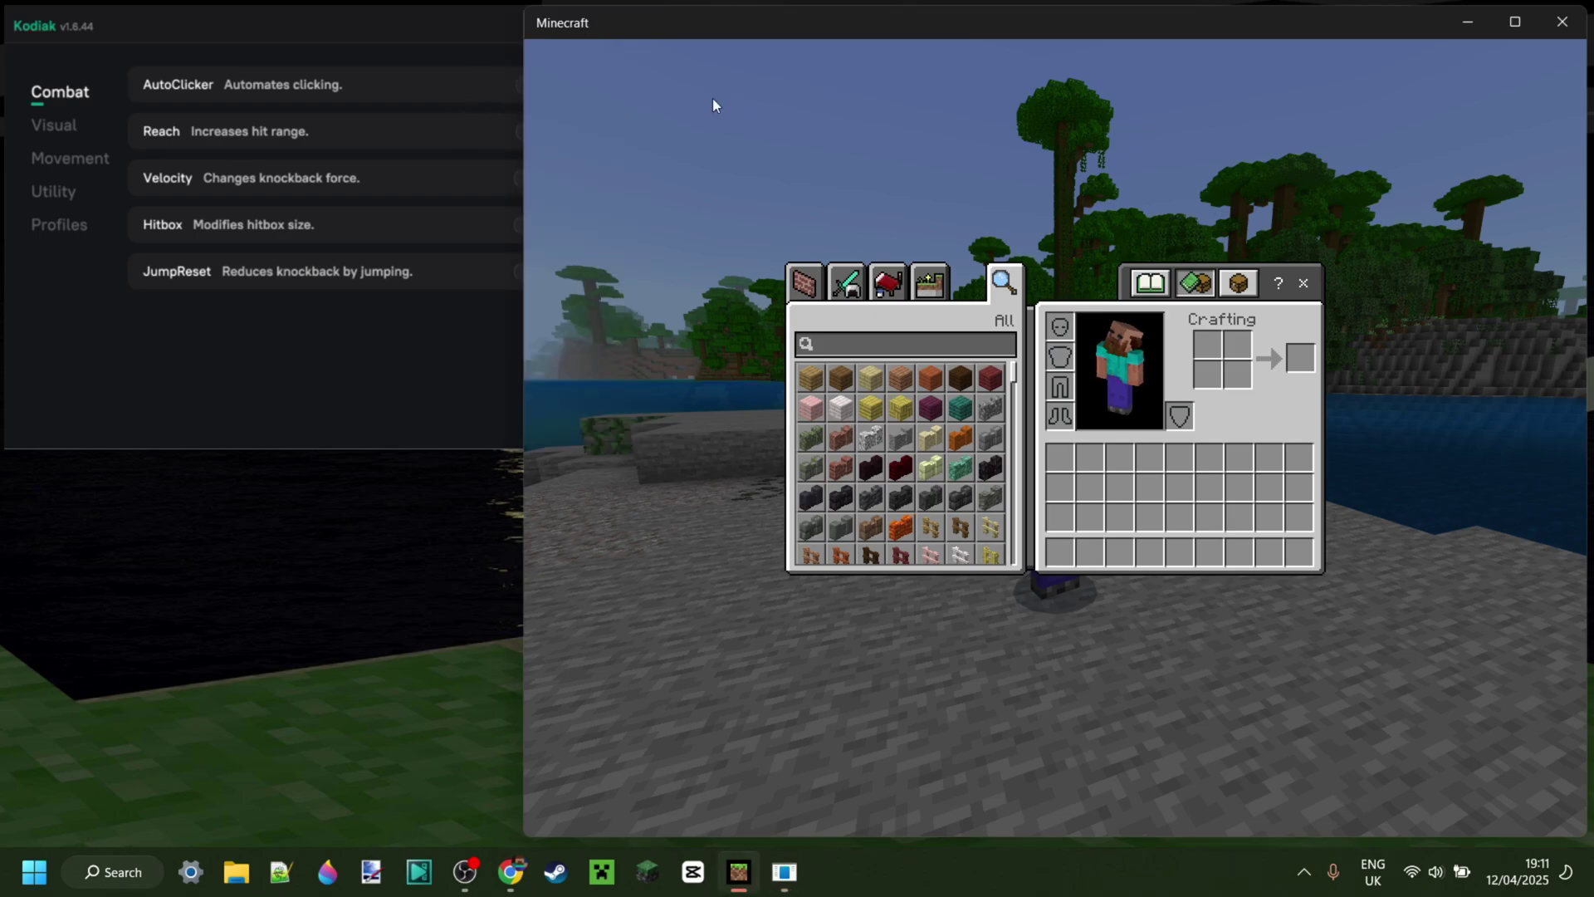
{"action": "left_click", "coordinate": [388, 38]}
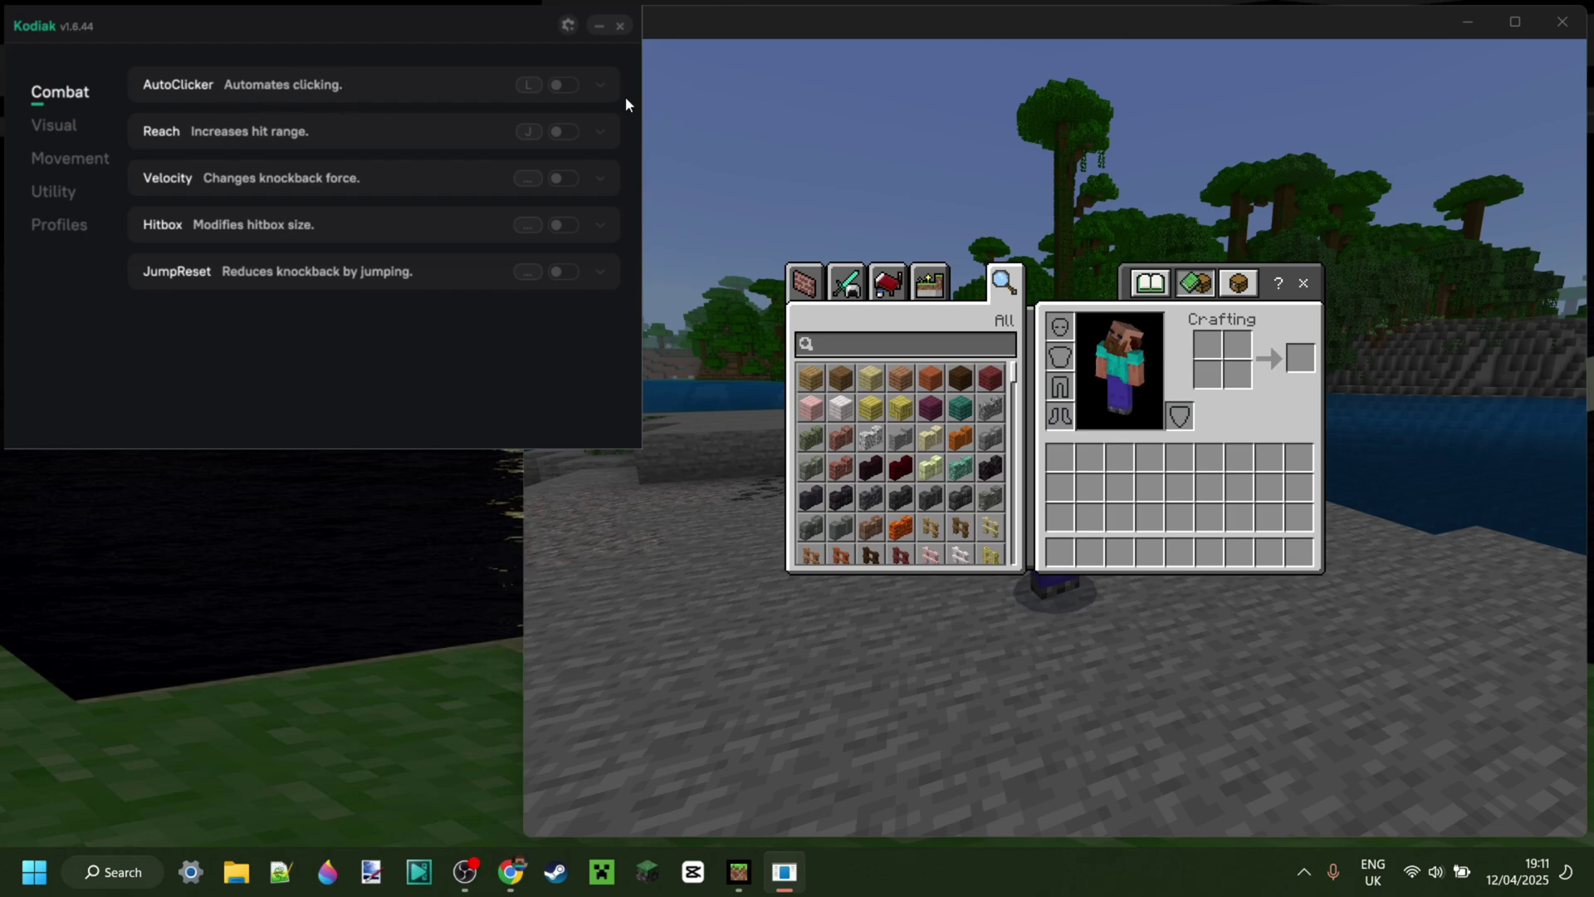
Set the AutoClicker CPS range to 16.3 - 18.9, view the randomization options and return to the Combat modules
{"action": "left_click", "coordinate": [604, 86]}
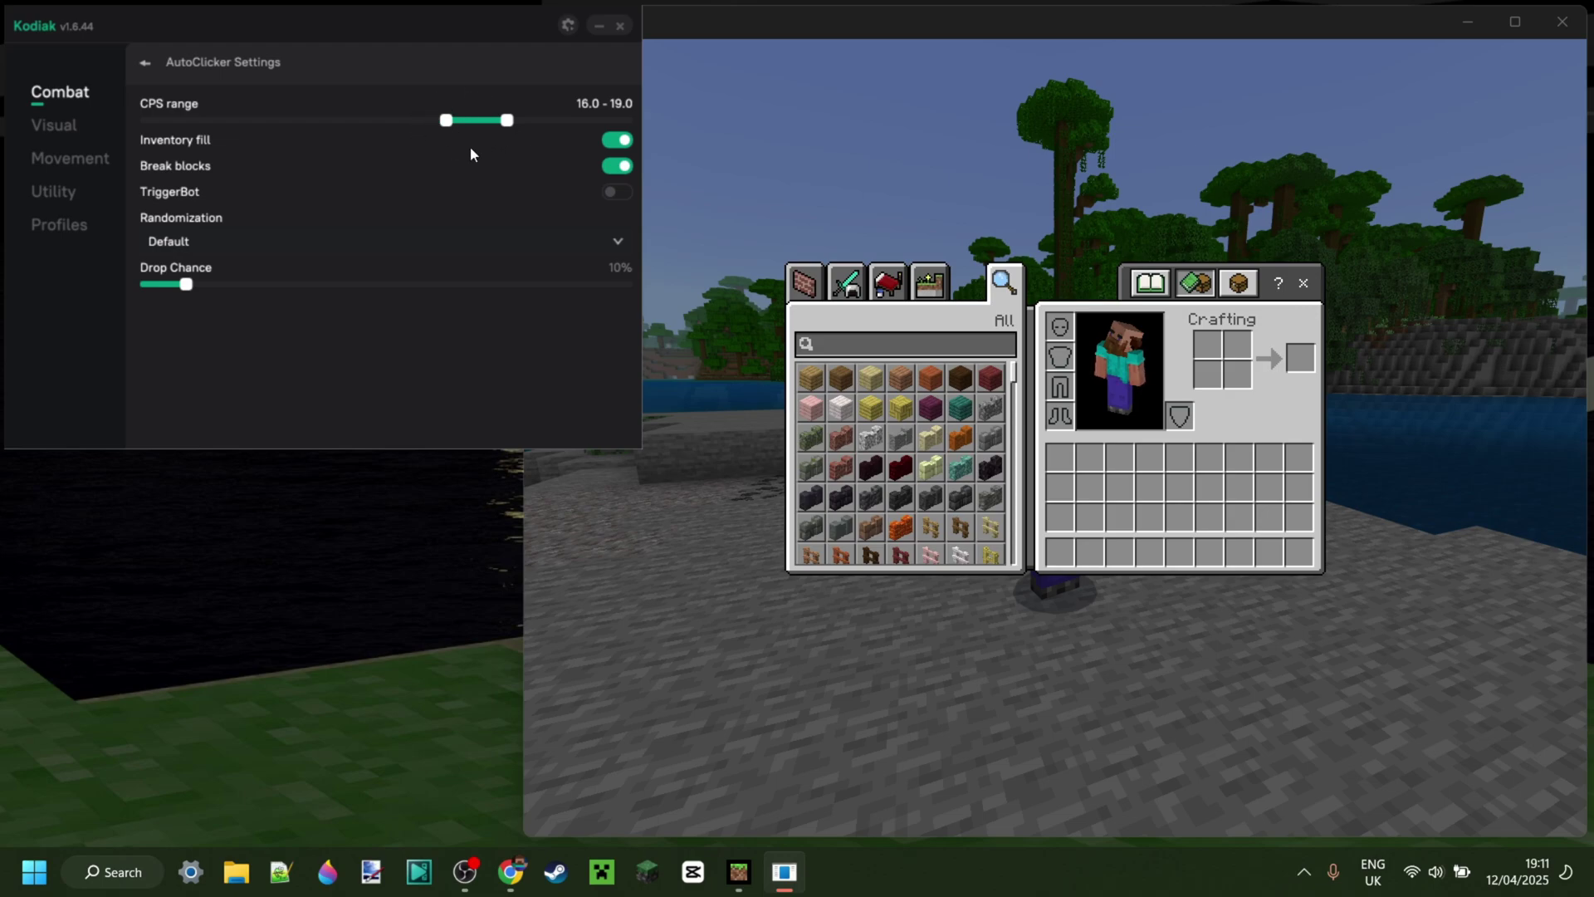
{"action": "left_click_drag", "start_coordinate": [447, 121], "coordinate": [521, 122]}
{"action": "left_click_drag", "start_coordinate": [512, 123], "coordinate": [508, 123]}
{"action": "left_click", "coordinate": [282, 249]}
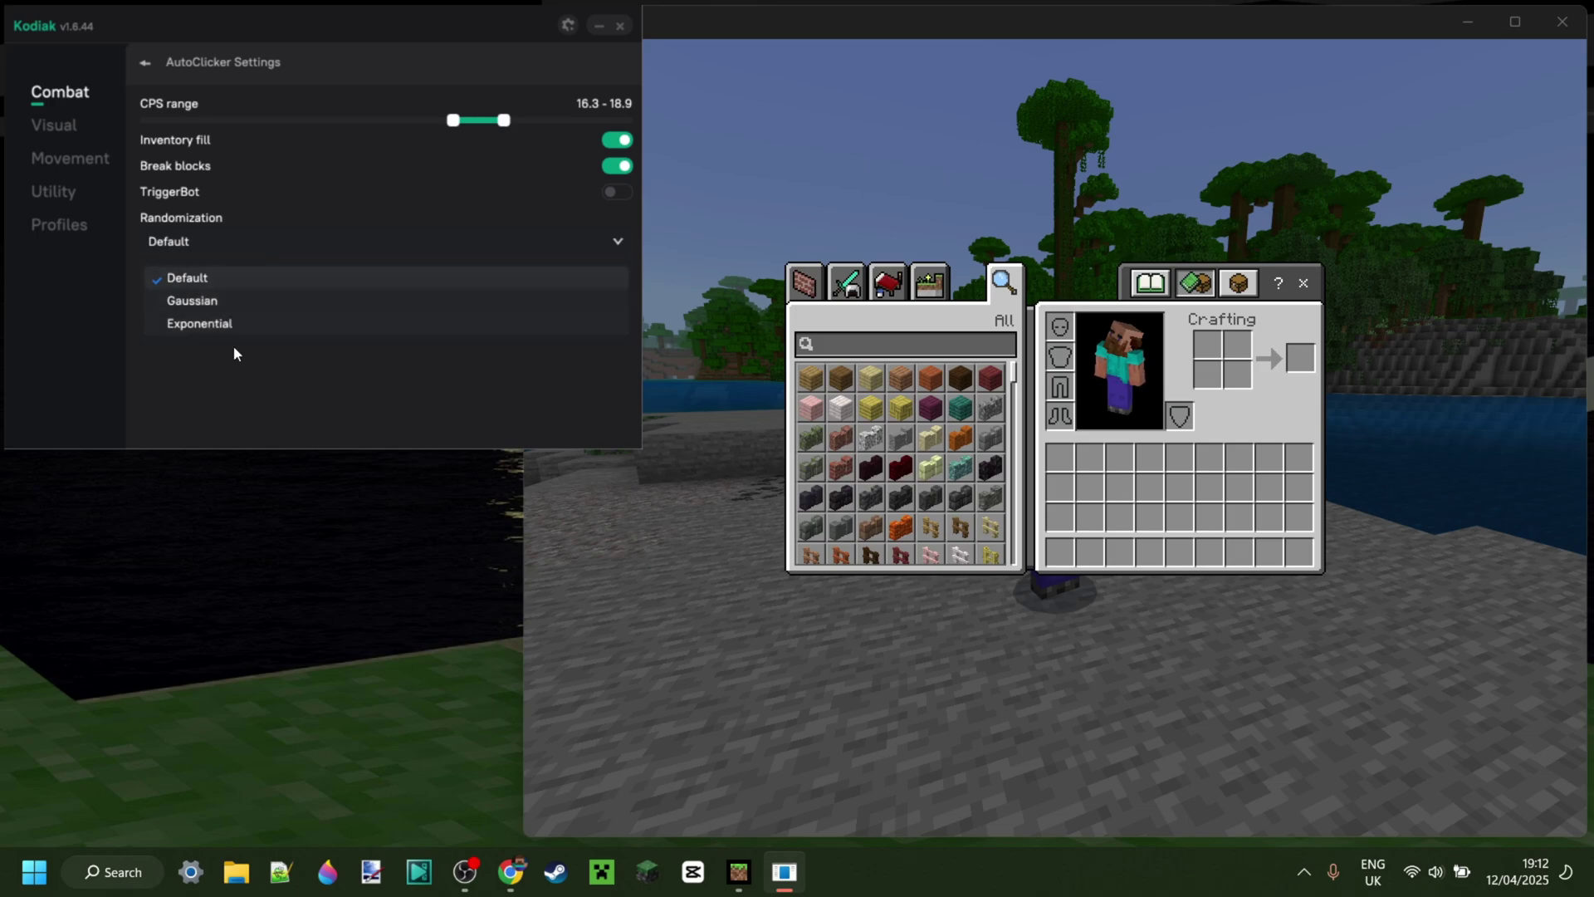
{"action": "left_click", "coordinate": [271, 394]}
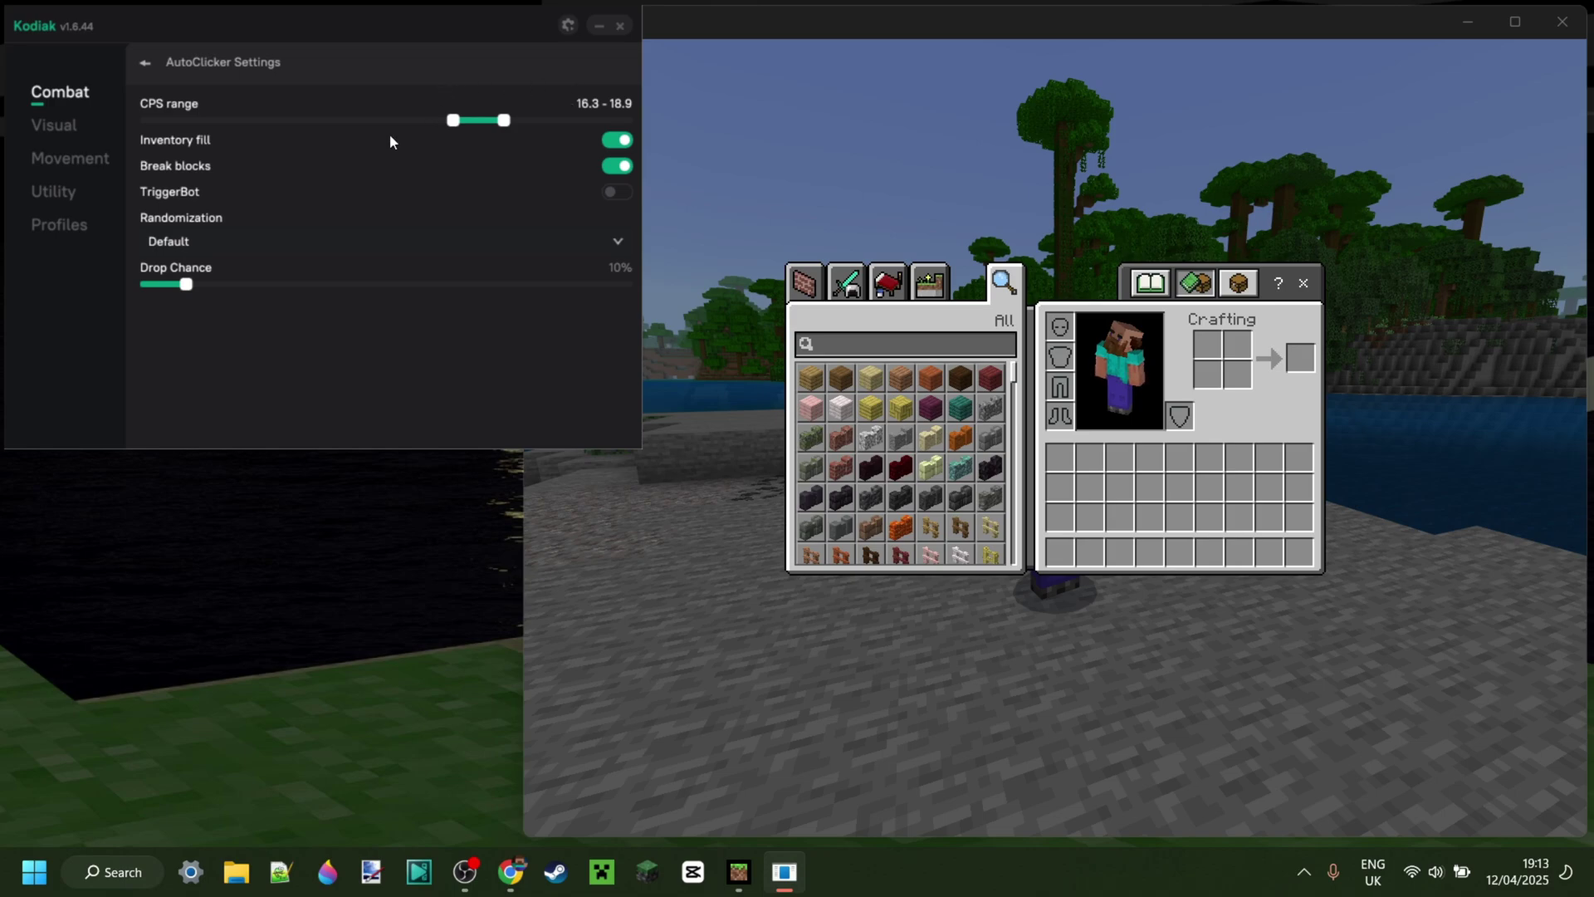
{"action": "left_click", "coordinate": [146, 65]}
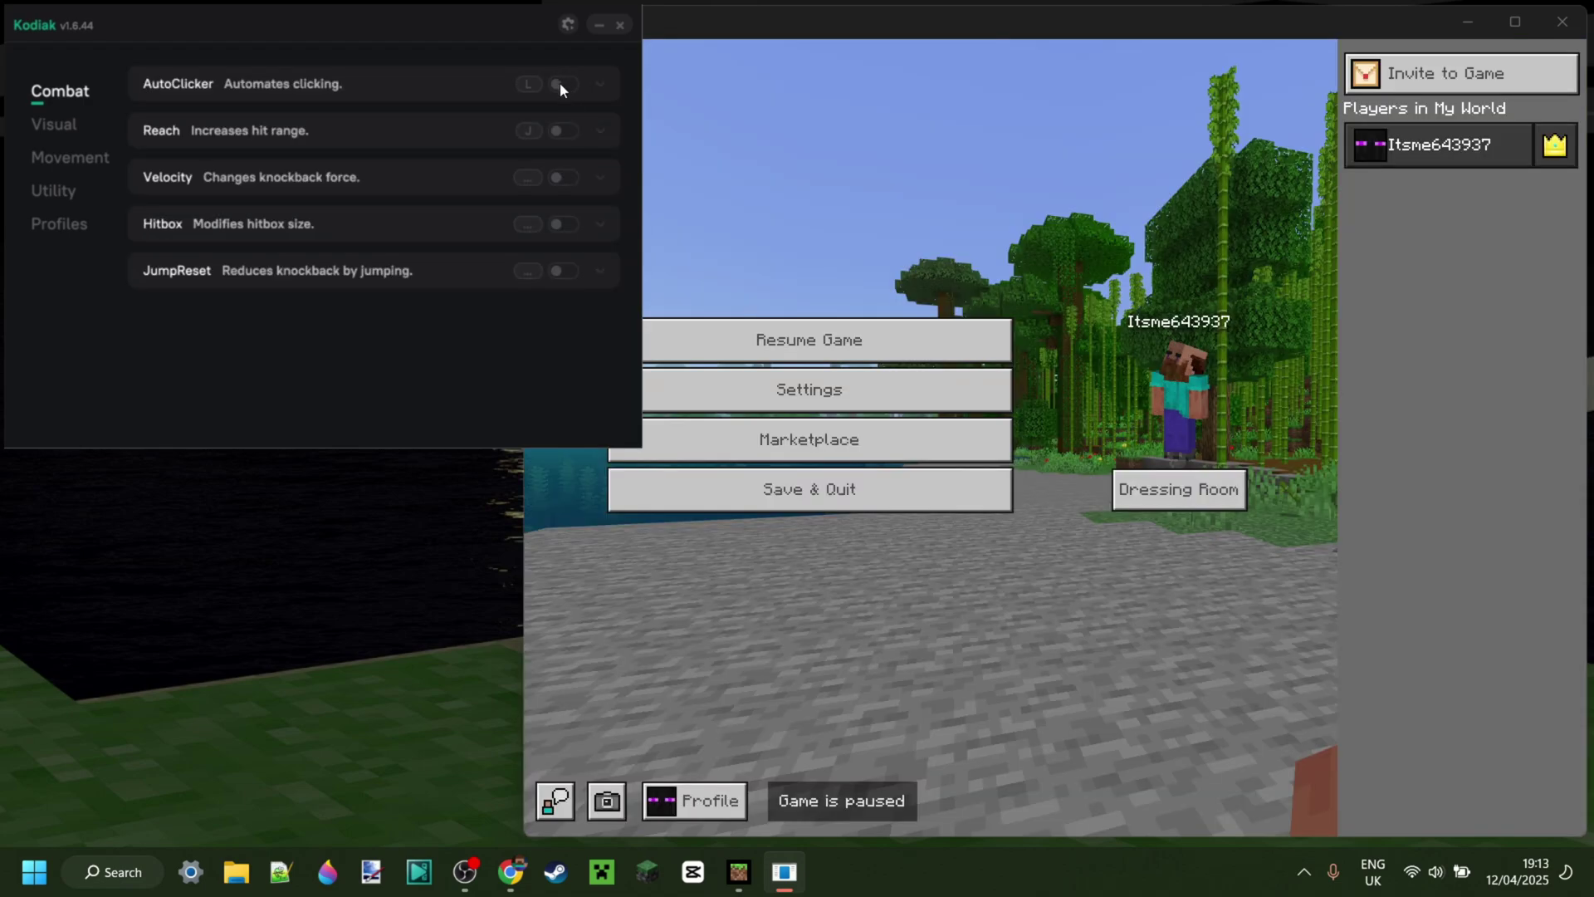
Enable AutoClicker to try it in the resumed Minecraft world, and return to Kodiak with the game paused
{"action": "left_click", "coordinate": [560, 83]}
{"action": "left_click", "coordinate": [915, 336]}
{"action": "left_click", "coordinate": [915, 335]}
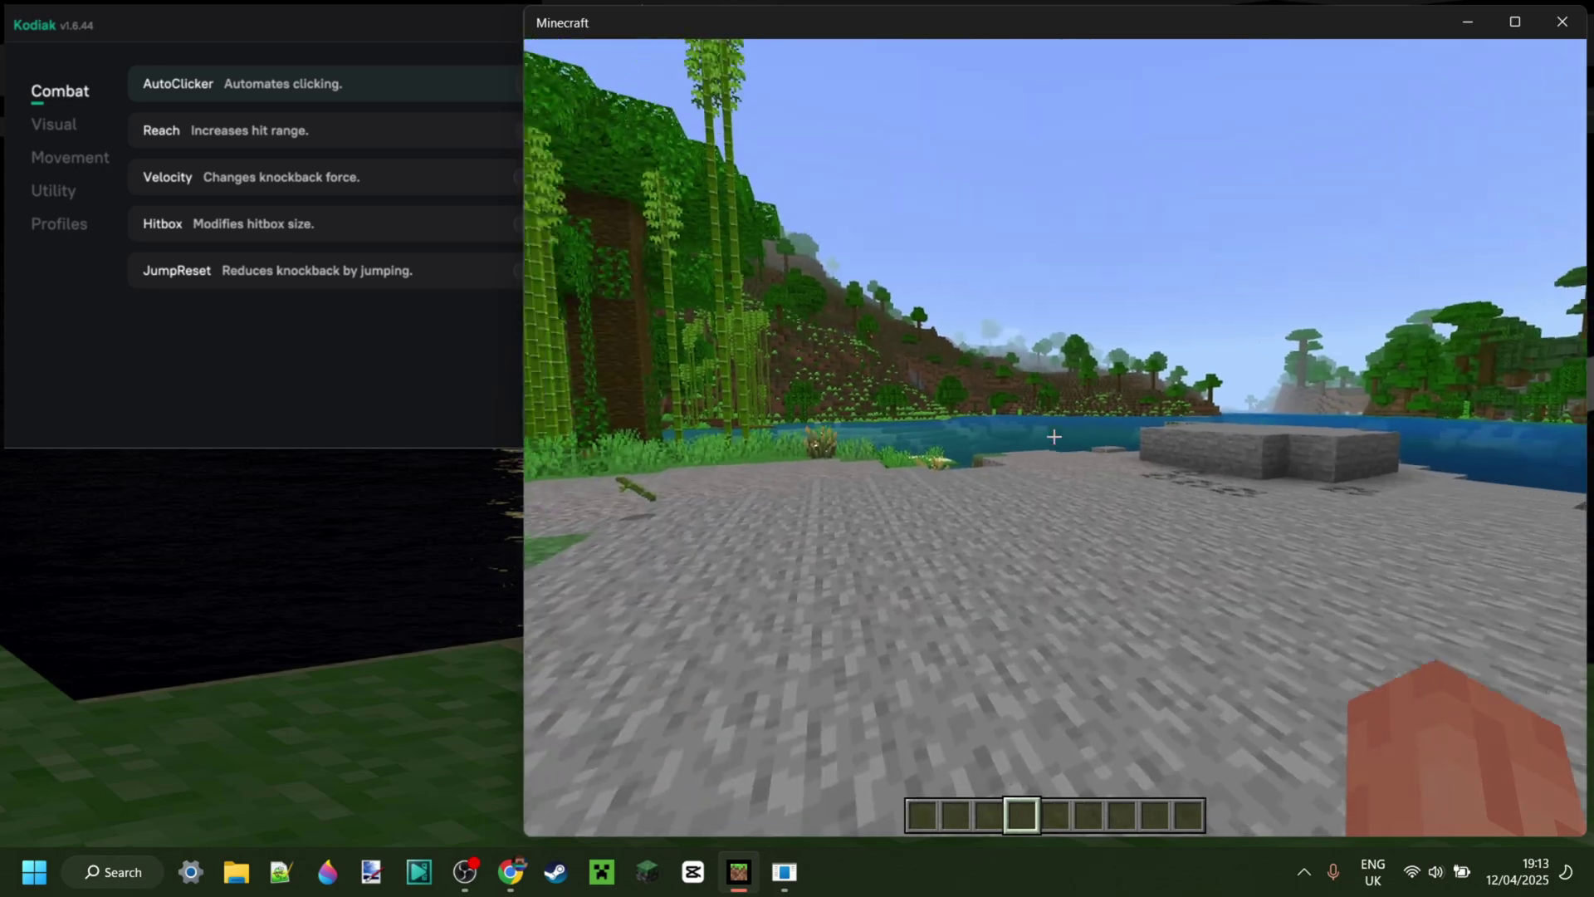
{"action": "left_click", "coordinate": [1055, 437]}
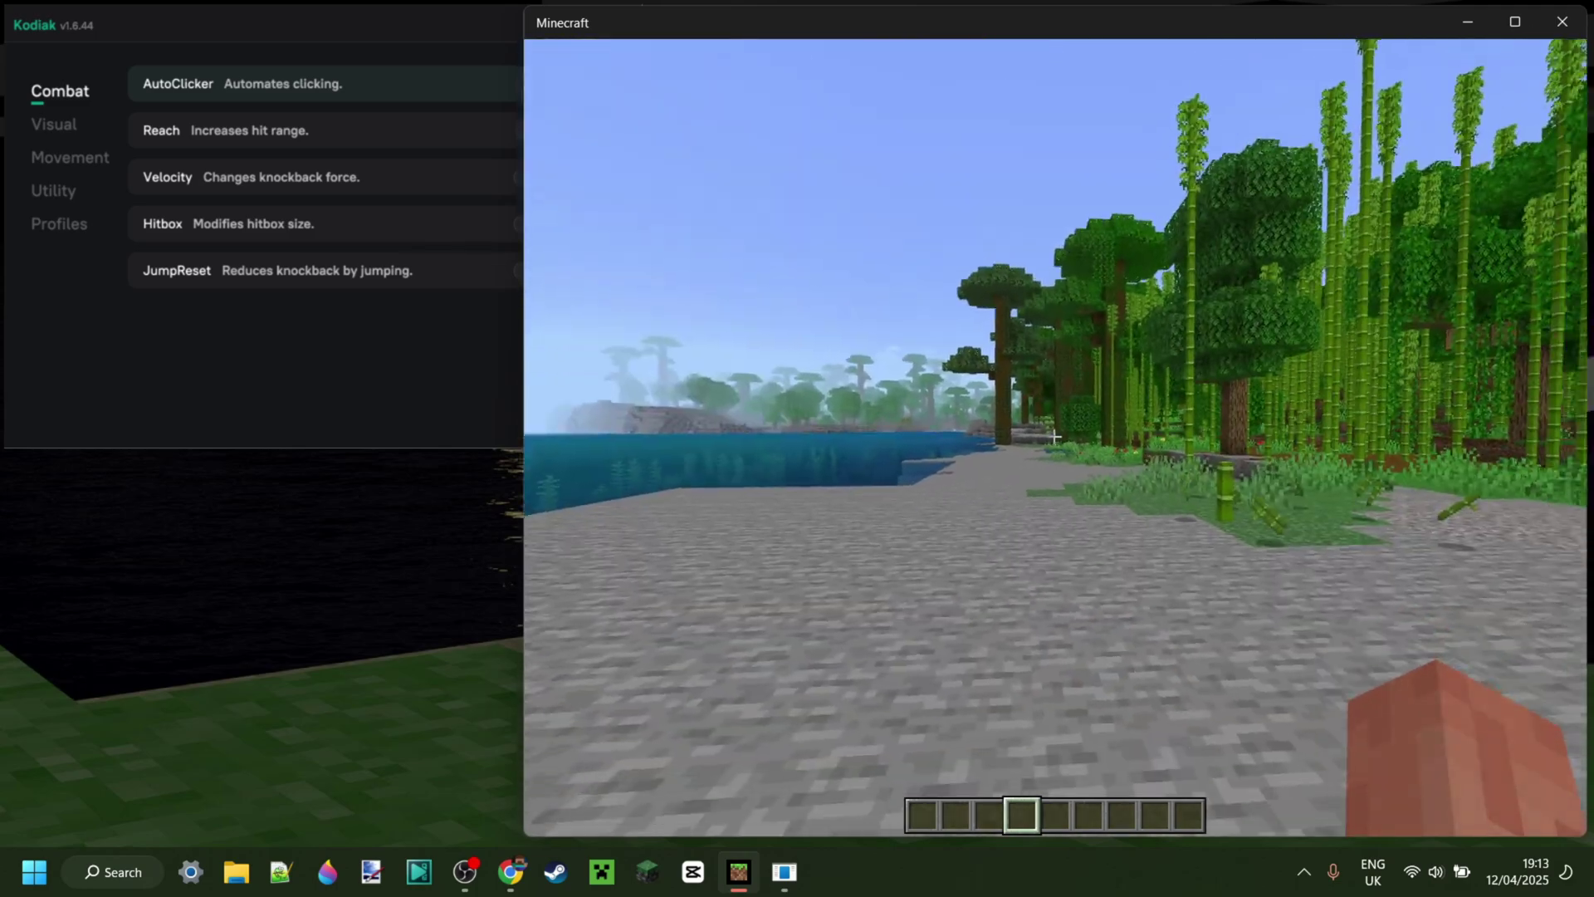
{"action": "key", "text": "Escape"}
{"action": "left_click", "coordinate": [421, 58]}
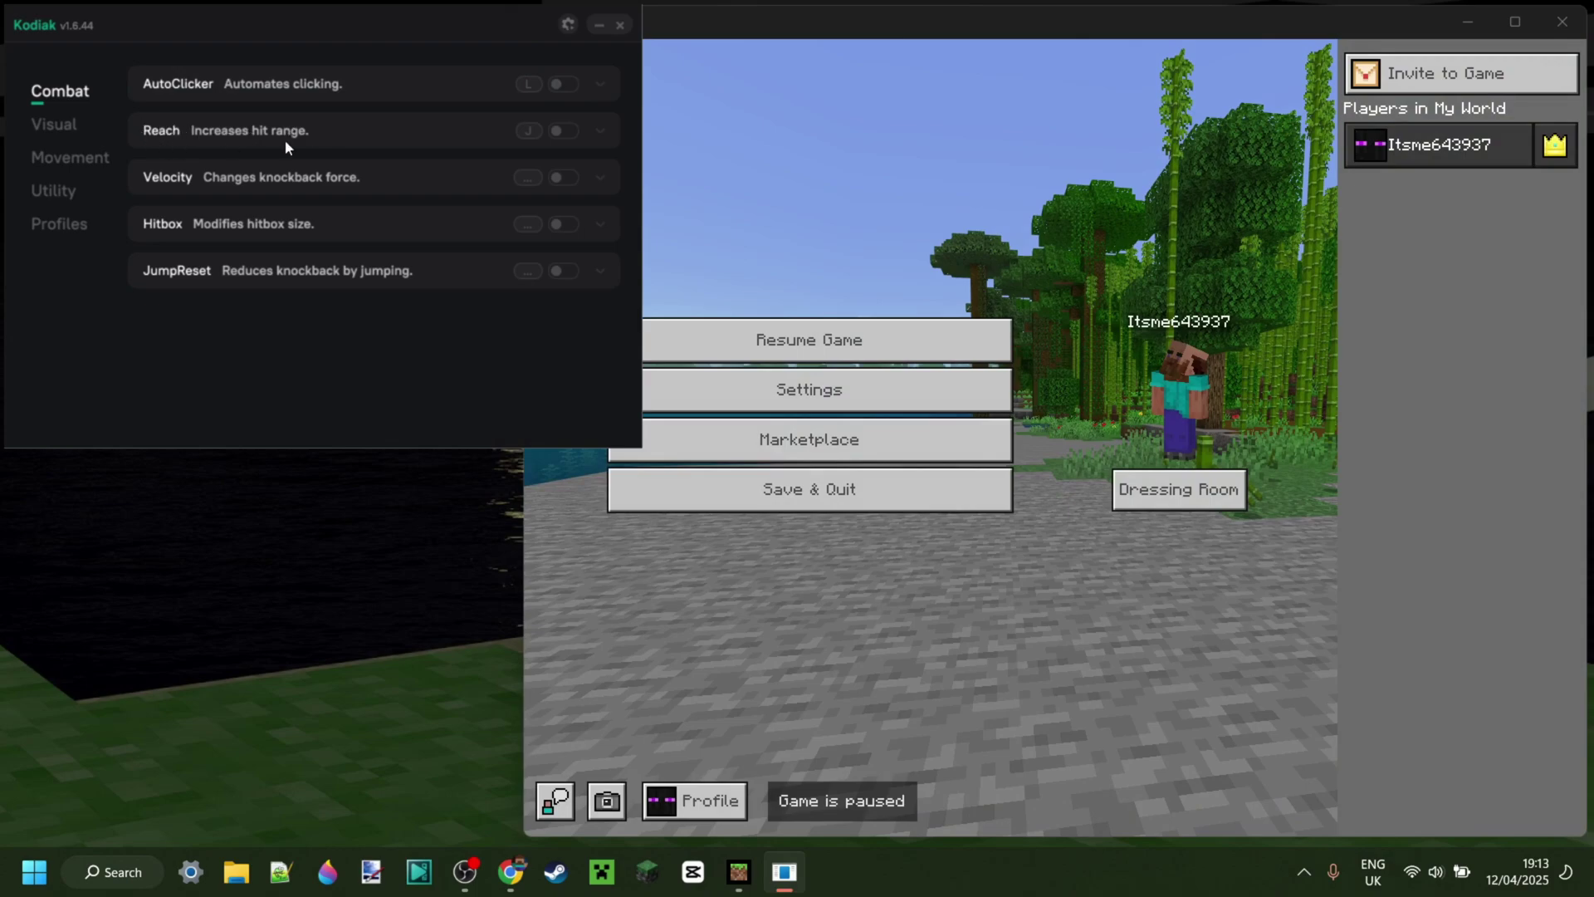
Set the Reach range to 3.000 - 3.509, view its mode options and return to the Combat modules
{"action": "left_click", "coordinate": [600, 134]}
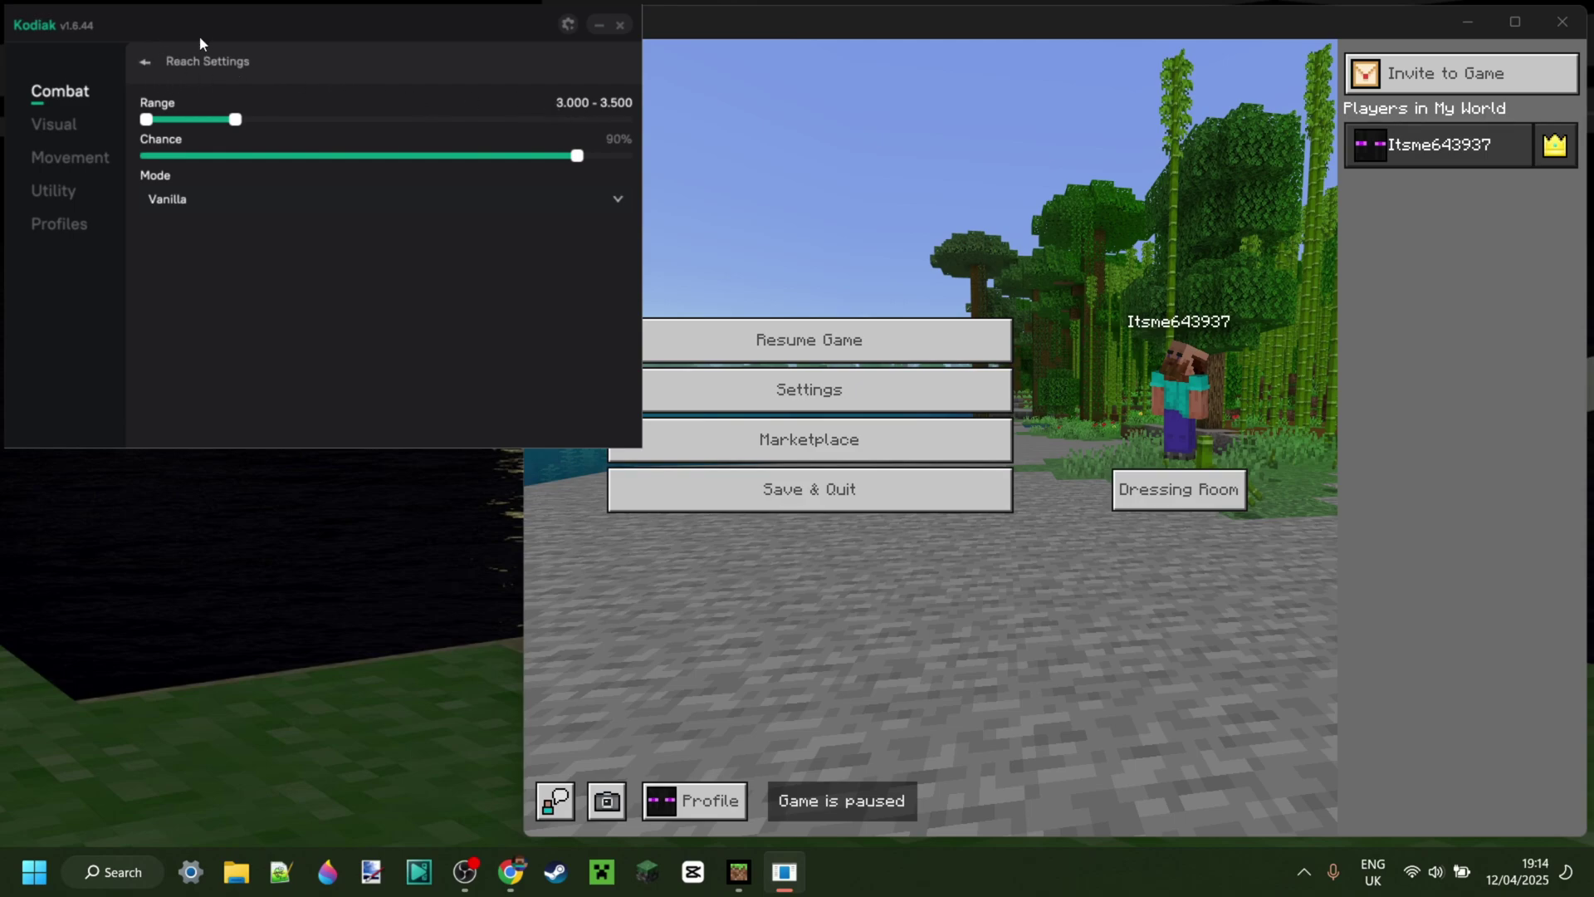
{"action": "left_click", "coordinate": [810, 339]}
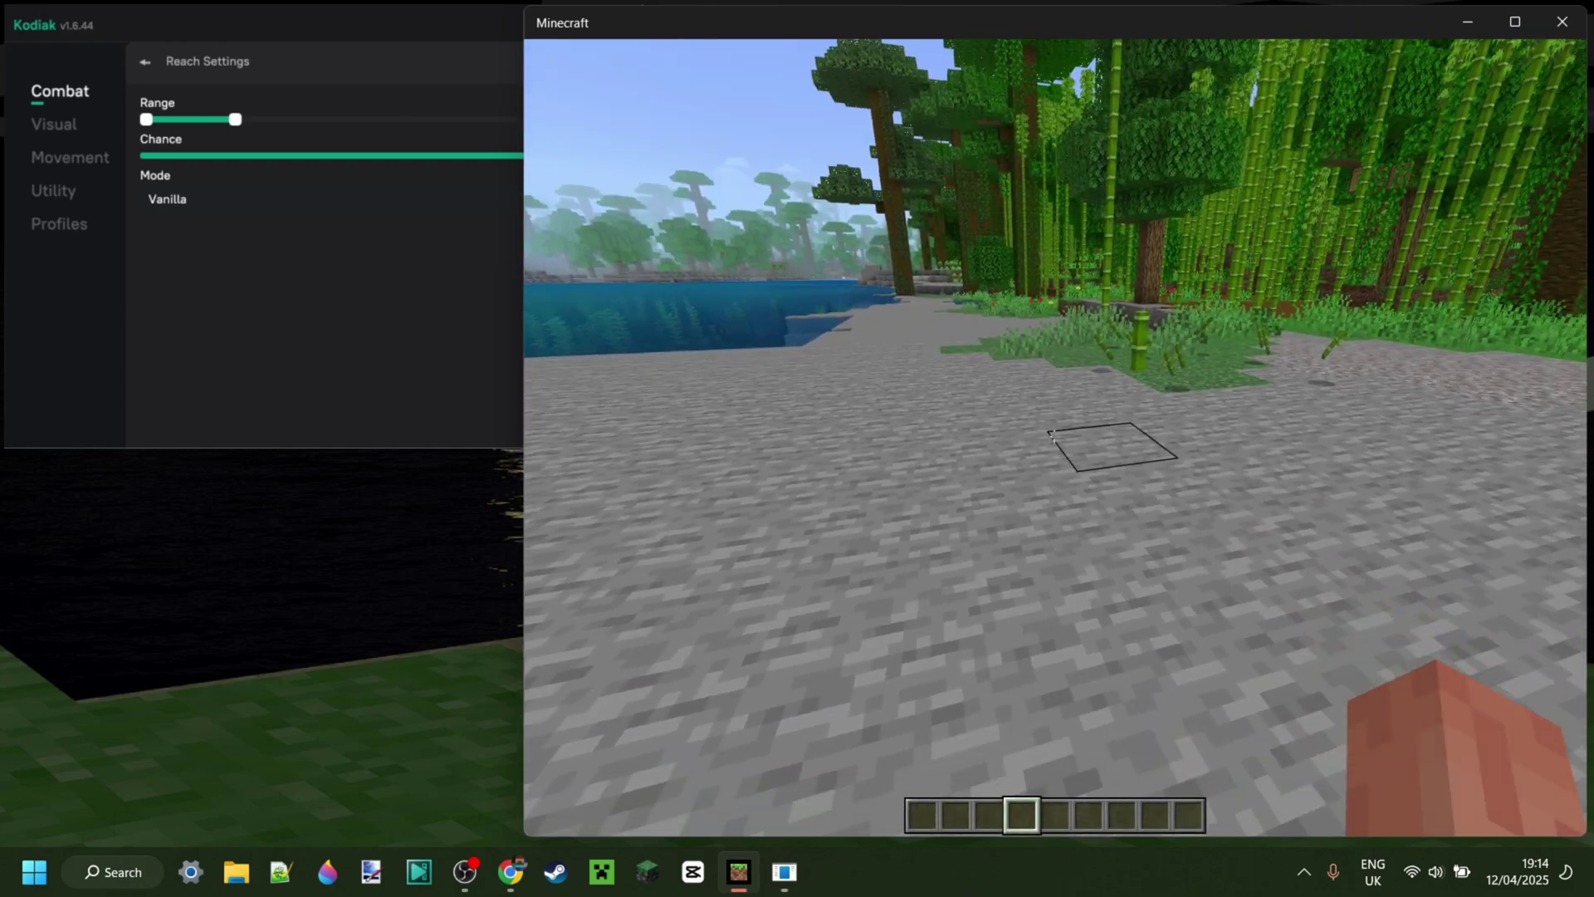
{"action": "key", "text": "Escape"}
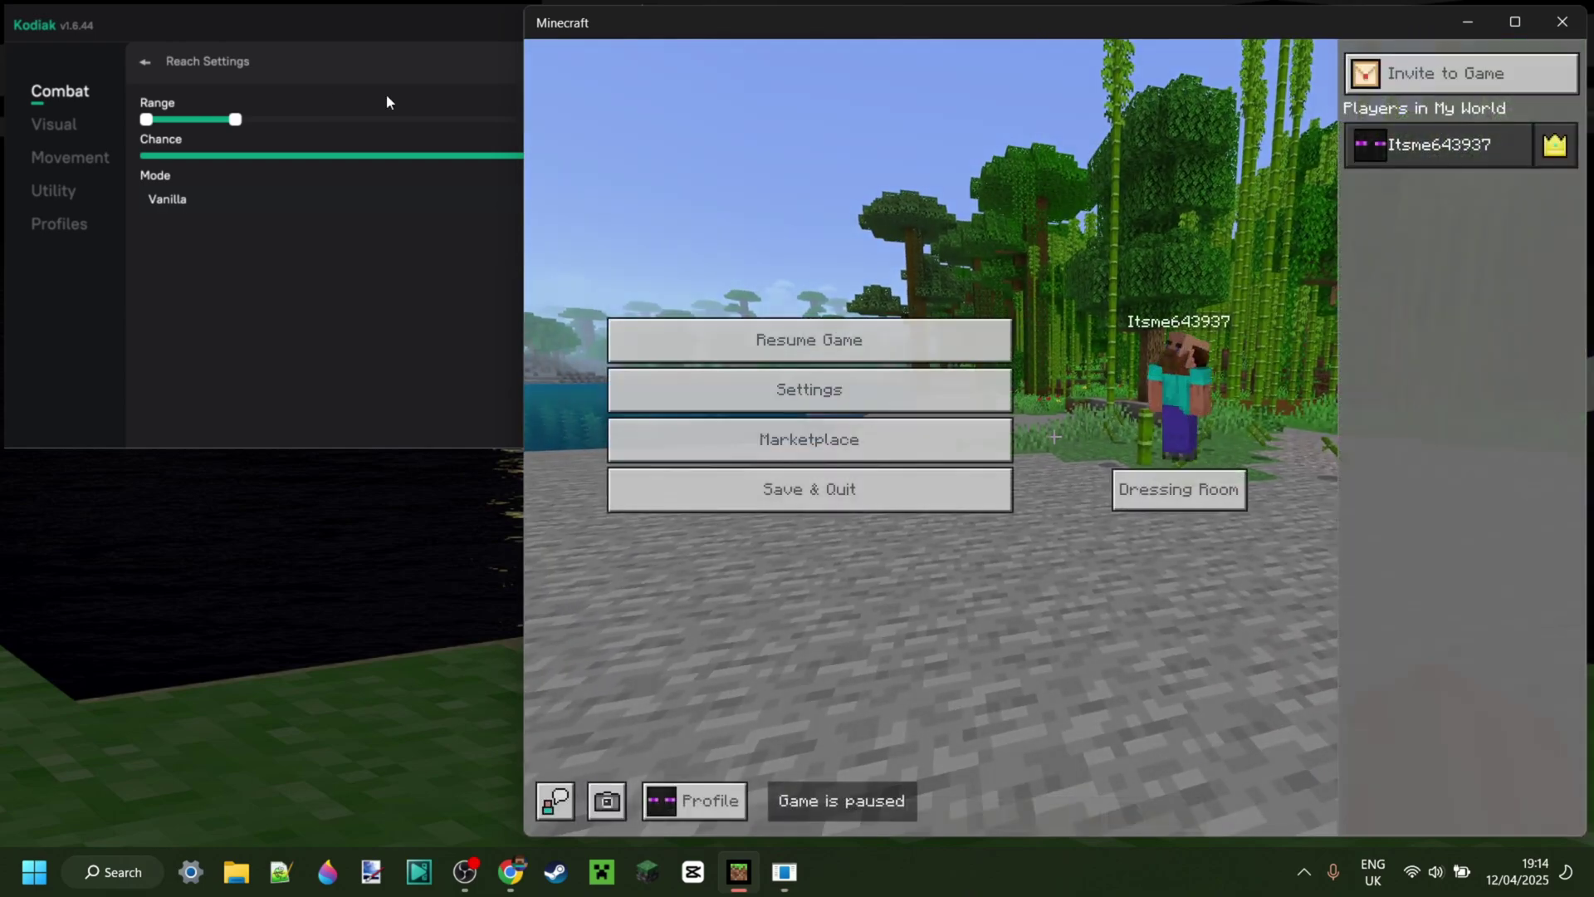
{"action": "left_click", "coordinate": [379, 100]}
{"action": "mouse_move", "coordinate": [237, 121]}
{"action": "left_mouse_down"}
{"action": "mouse_move", "coordinate": [153, 127]}
{"action": "mouse_move", "coordinate": [240, 126]}
{"action": "left_mouse_up"}
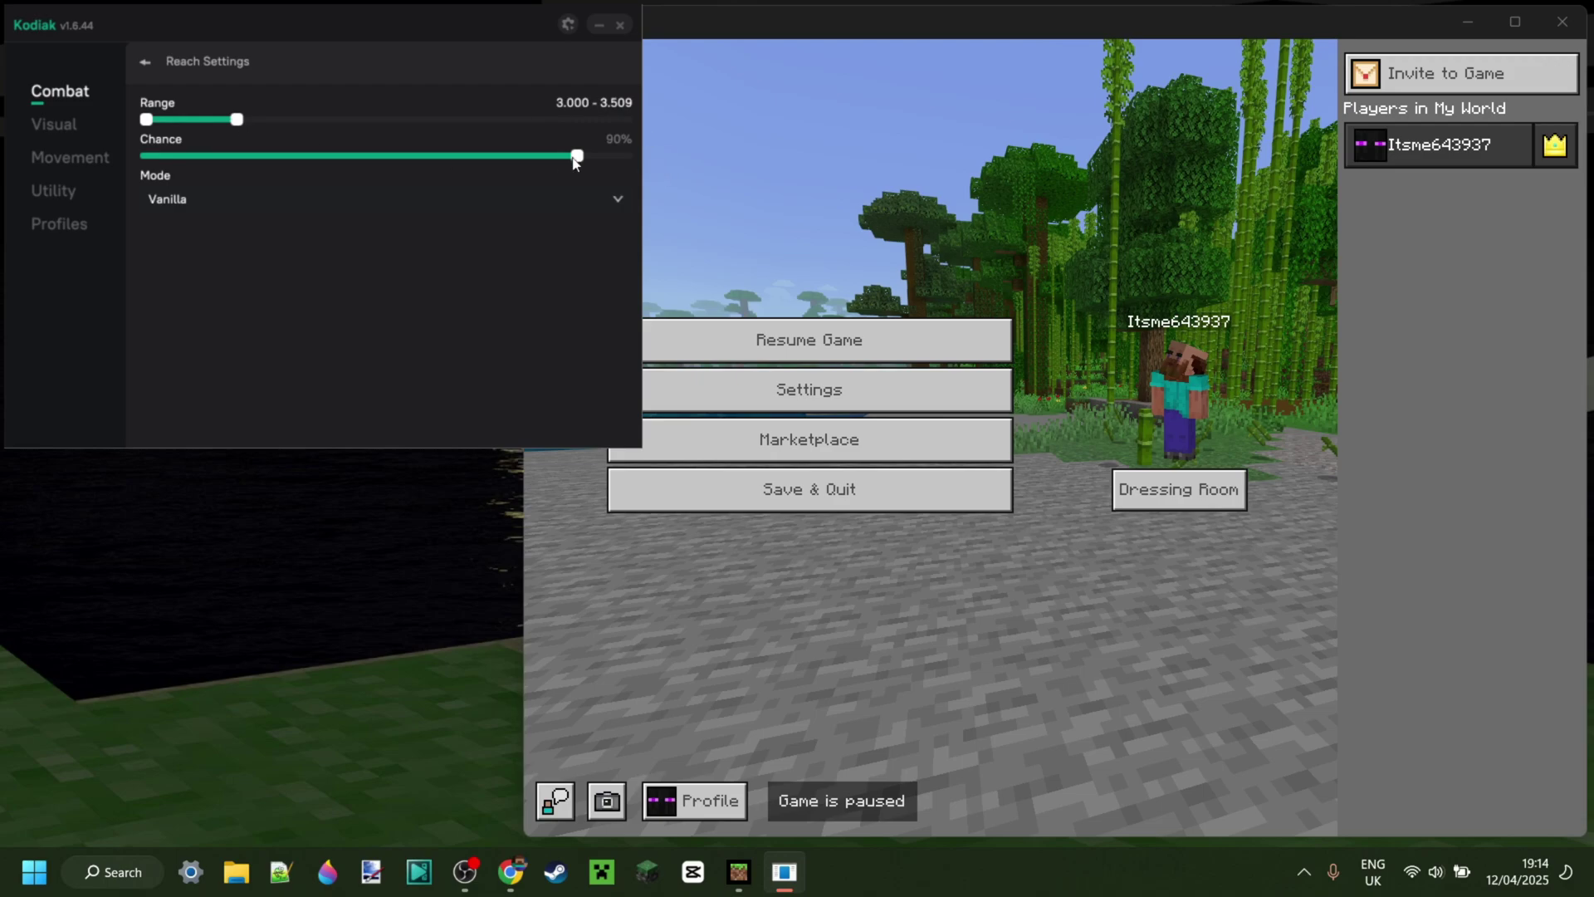
{"action": "left_click", "coordinate": [614, 206]}
{"action": "left_click", "coordinate": [224, 308]}
{"action": "left_click", "coordinate": [145, 61]}
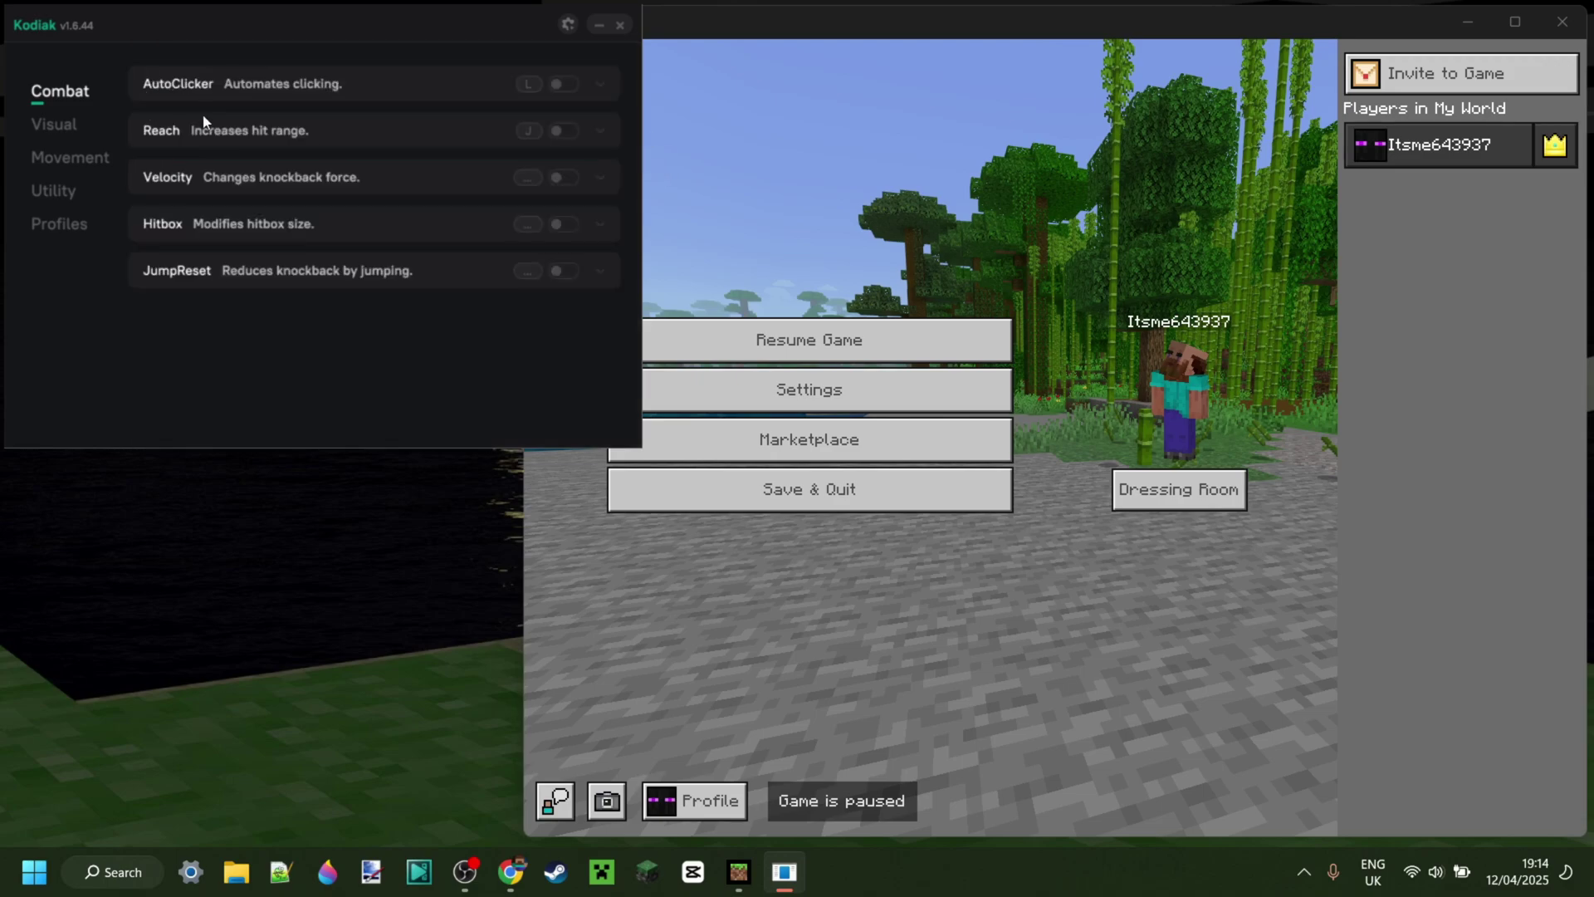
Open the Velocity settings, briefly move around in the Minecraft world and return to the settings with the game paused
{"action": "left_click", "coordinate": [600, 177]}
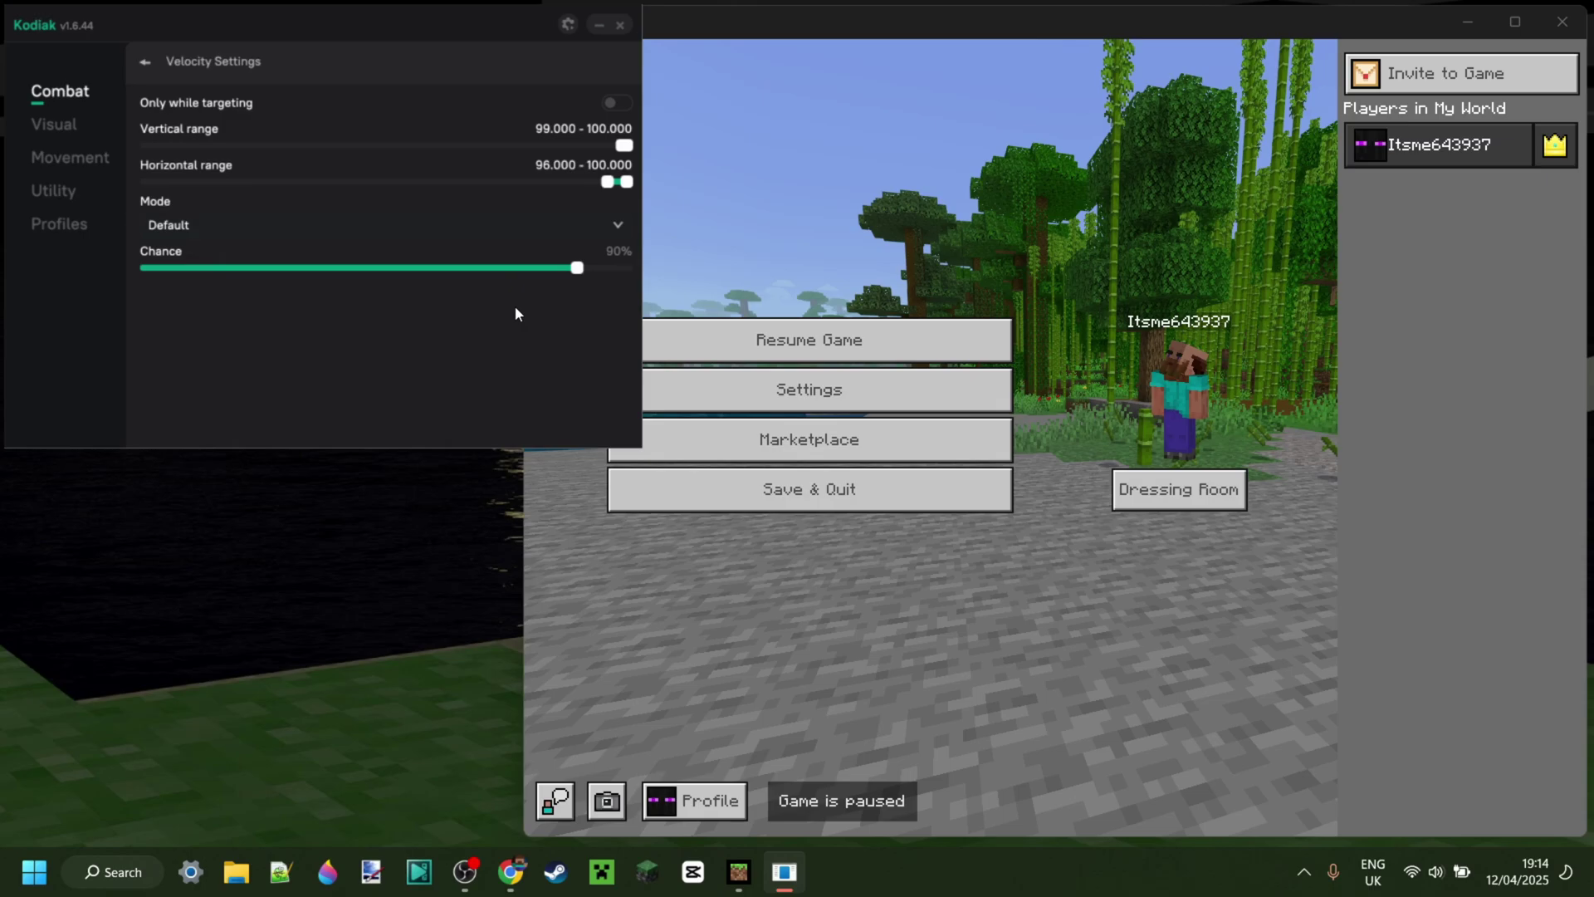
{"action": "left_click", "coordinate": [955, 338]}
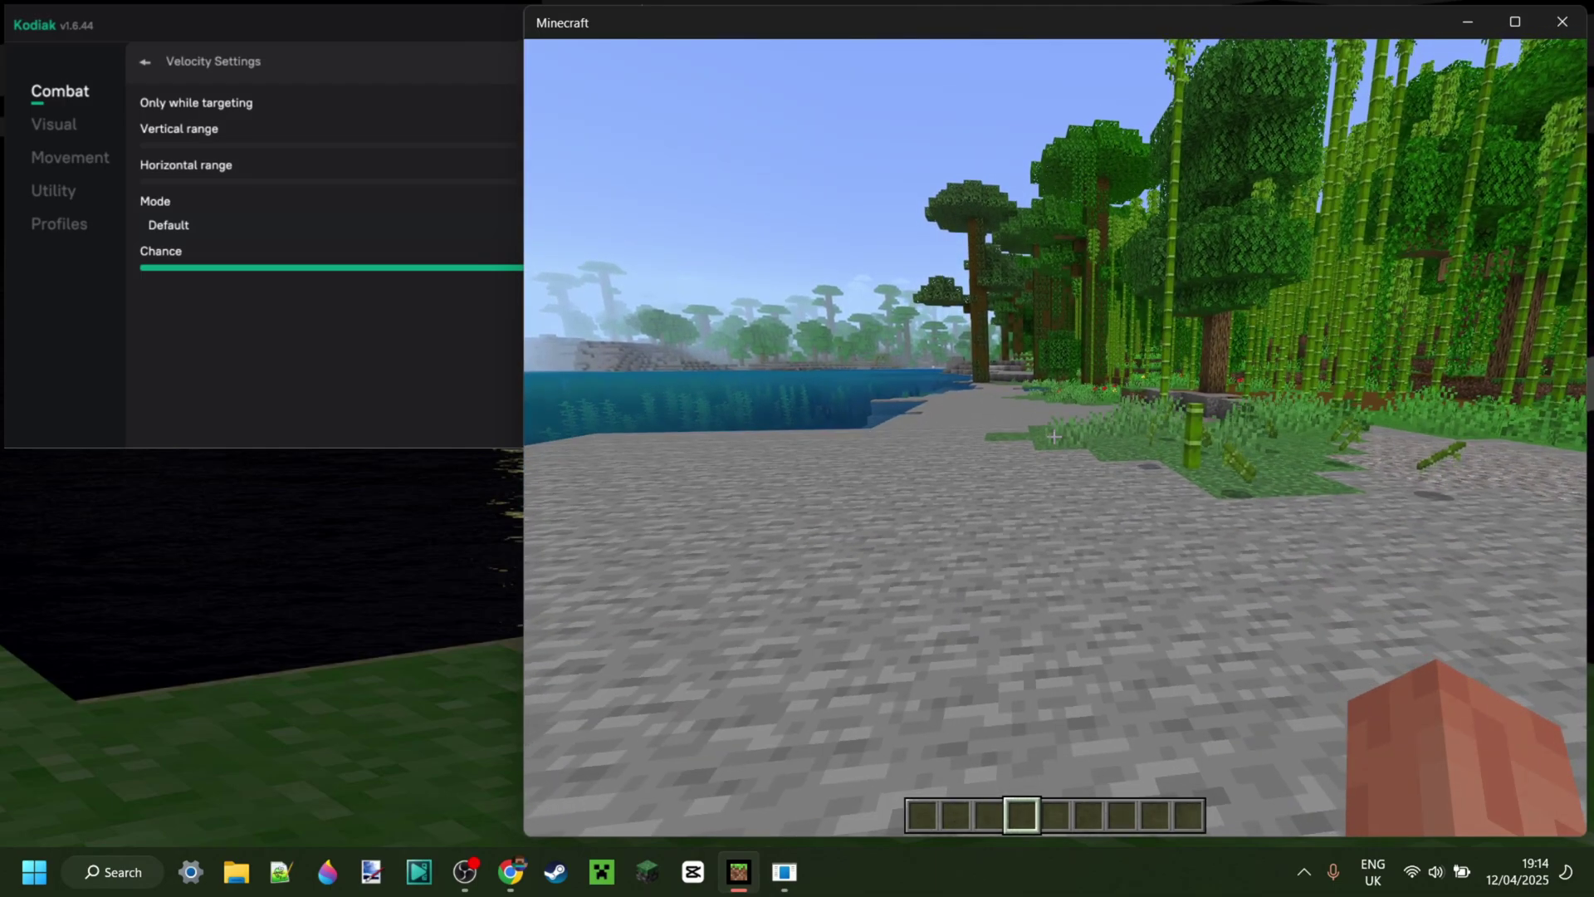
{"action": "key", "text": "s"}
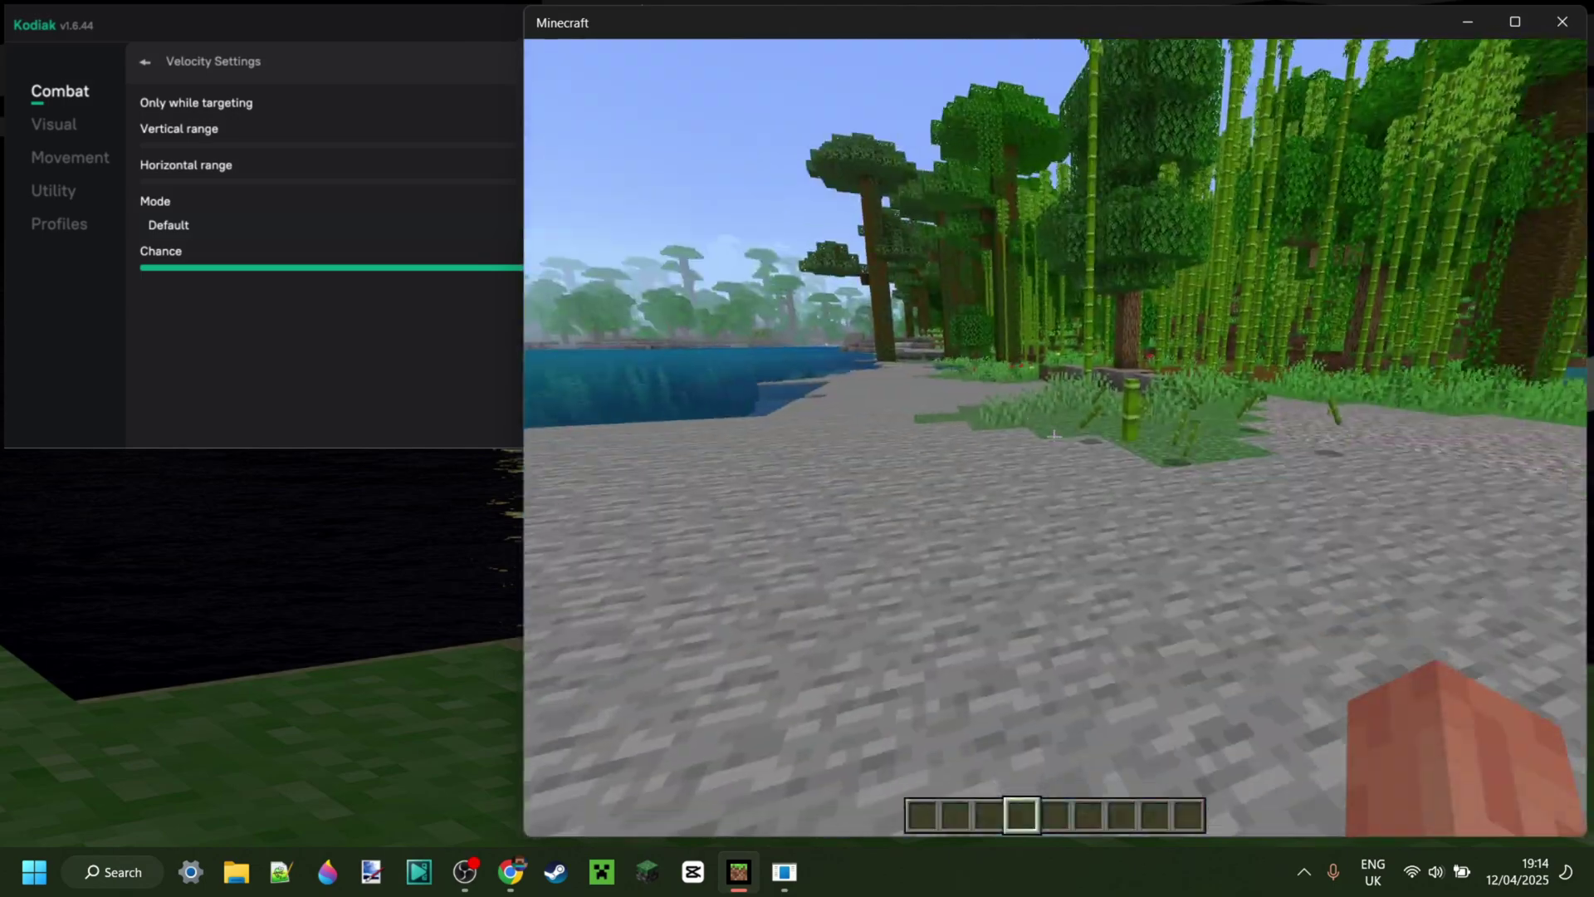
{"action": "key", "text": "Escape"}
{"action": "left_click", "coordinate": [431, 77]}
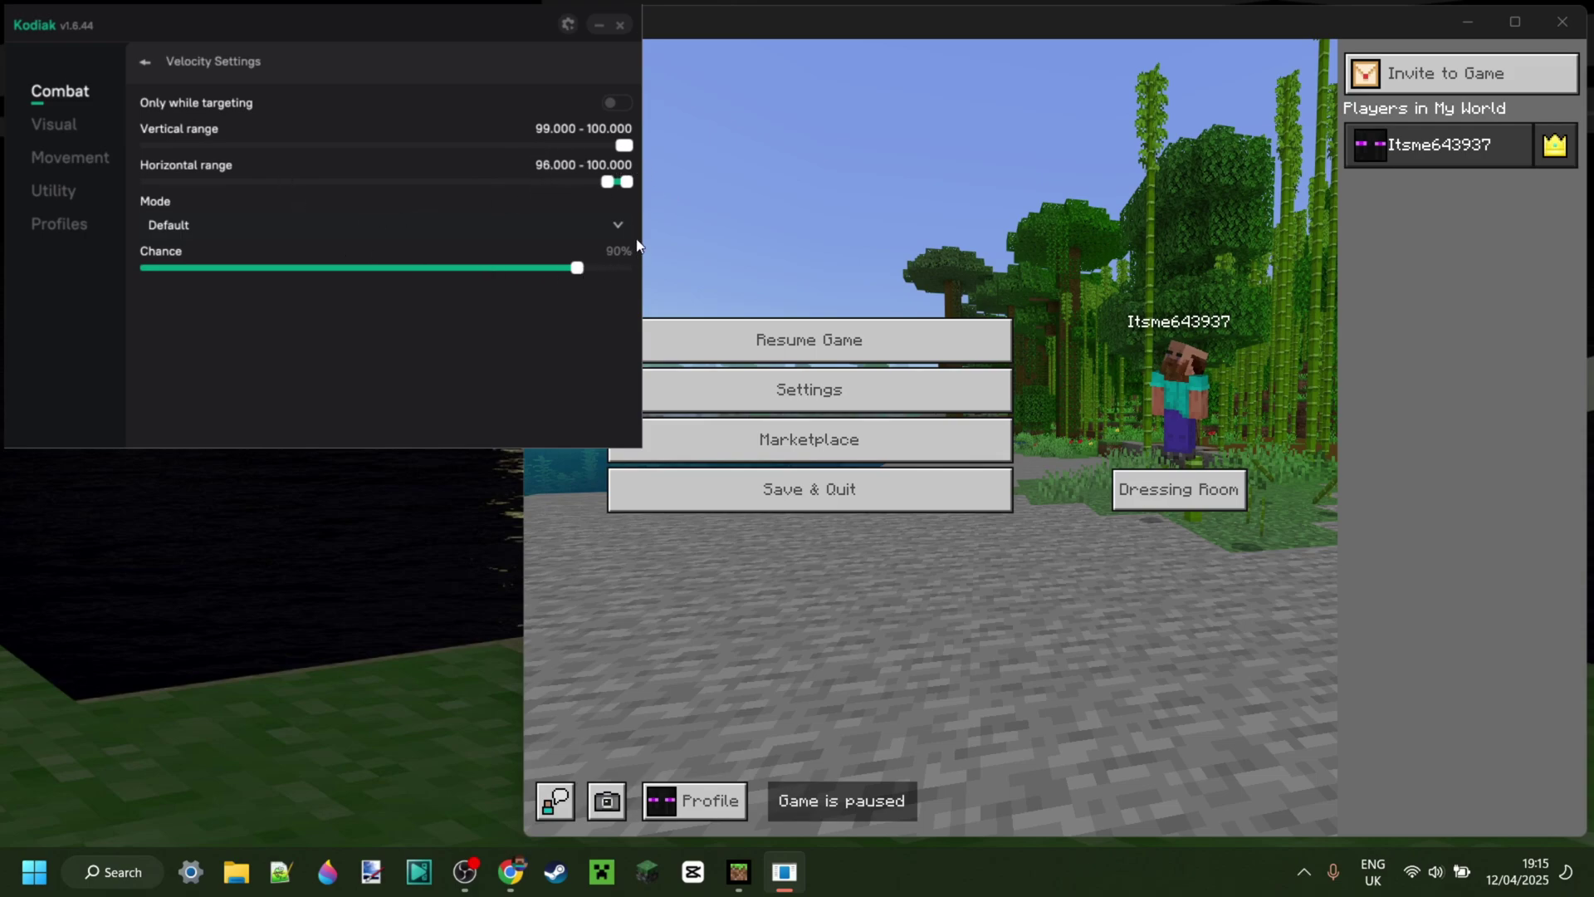
Try the Horizontal mode for Velocity, restore the Default mode and return to the Combat modules
{"action": "left_click", "coordinate": [510, 225]}
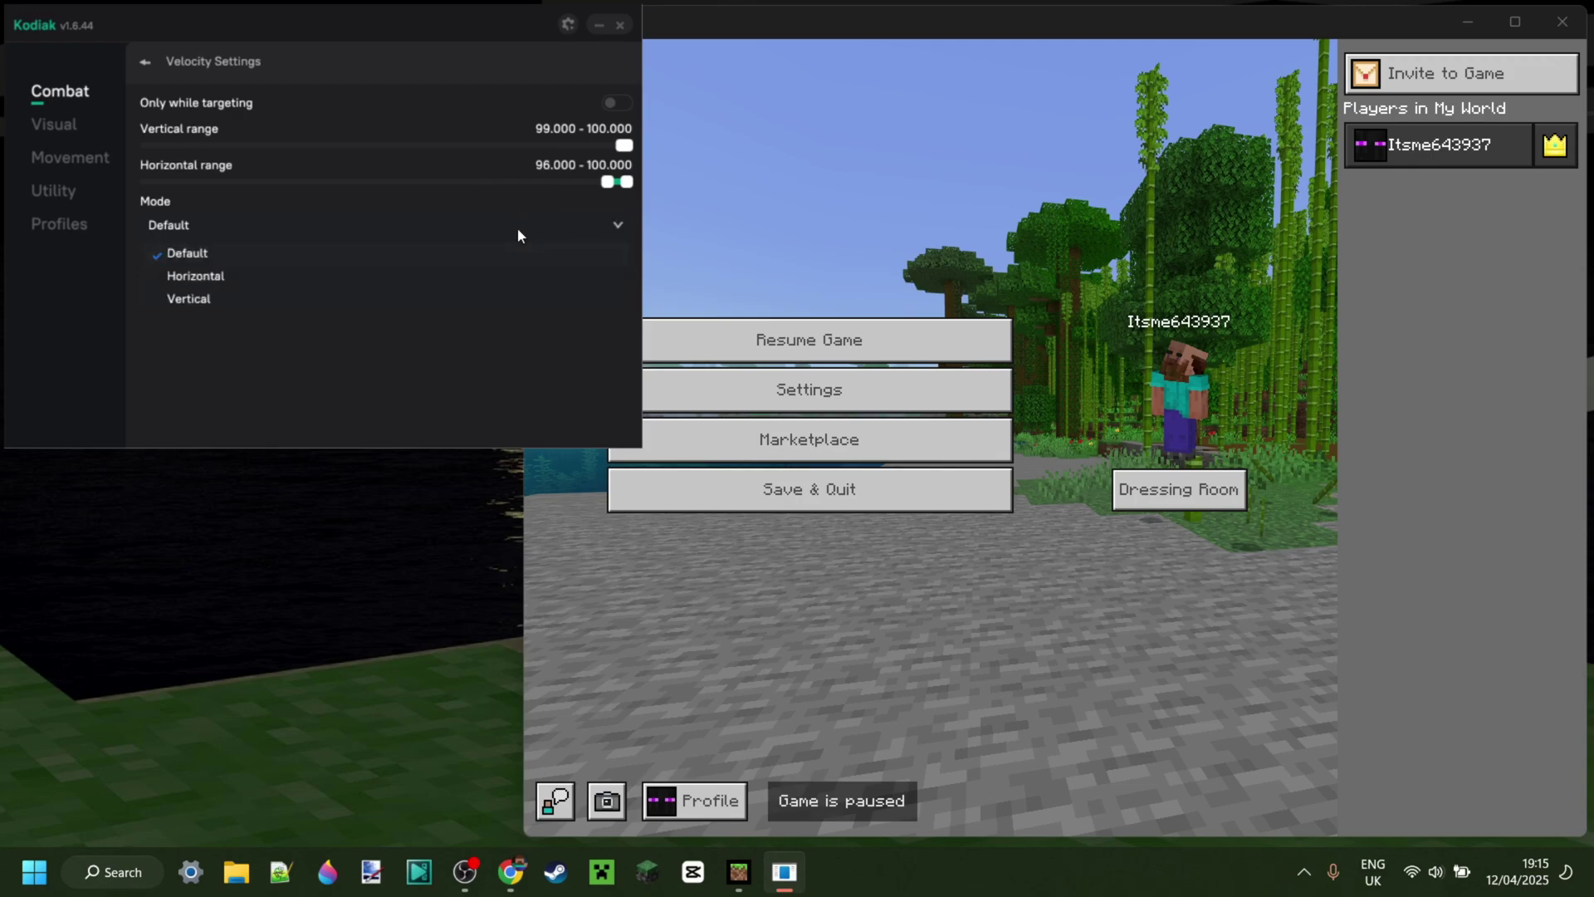
{"action": "left_click", "coordinate": [230, 286]}
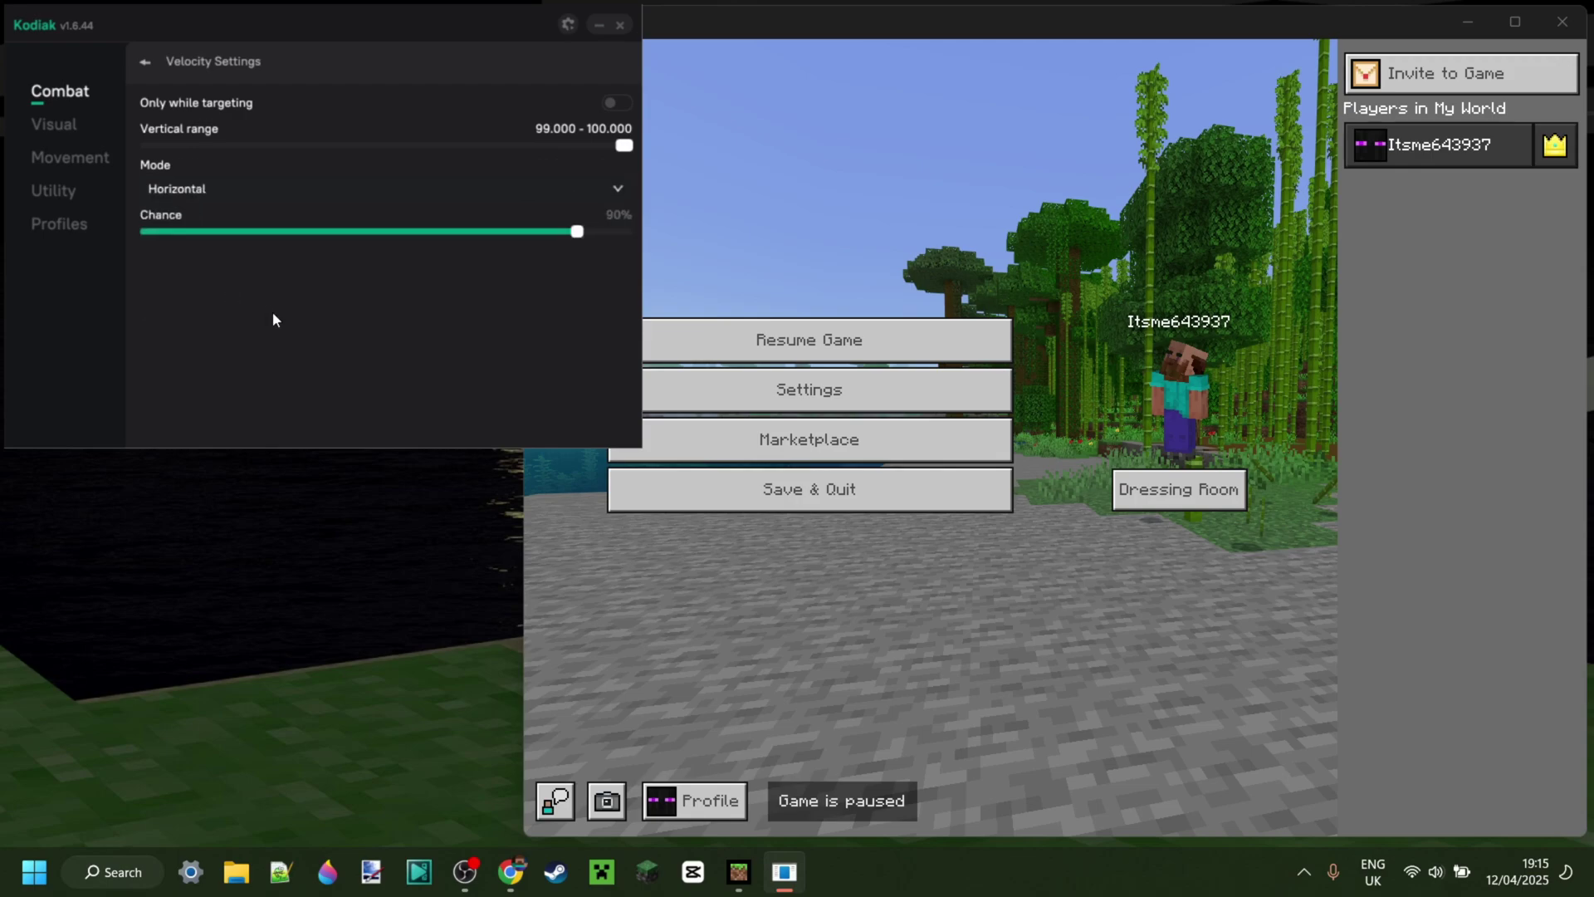
{"action": "left_click", "coordinate": [306, 201]}
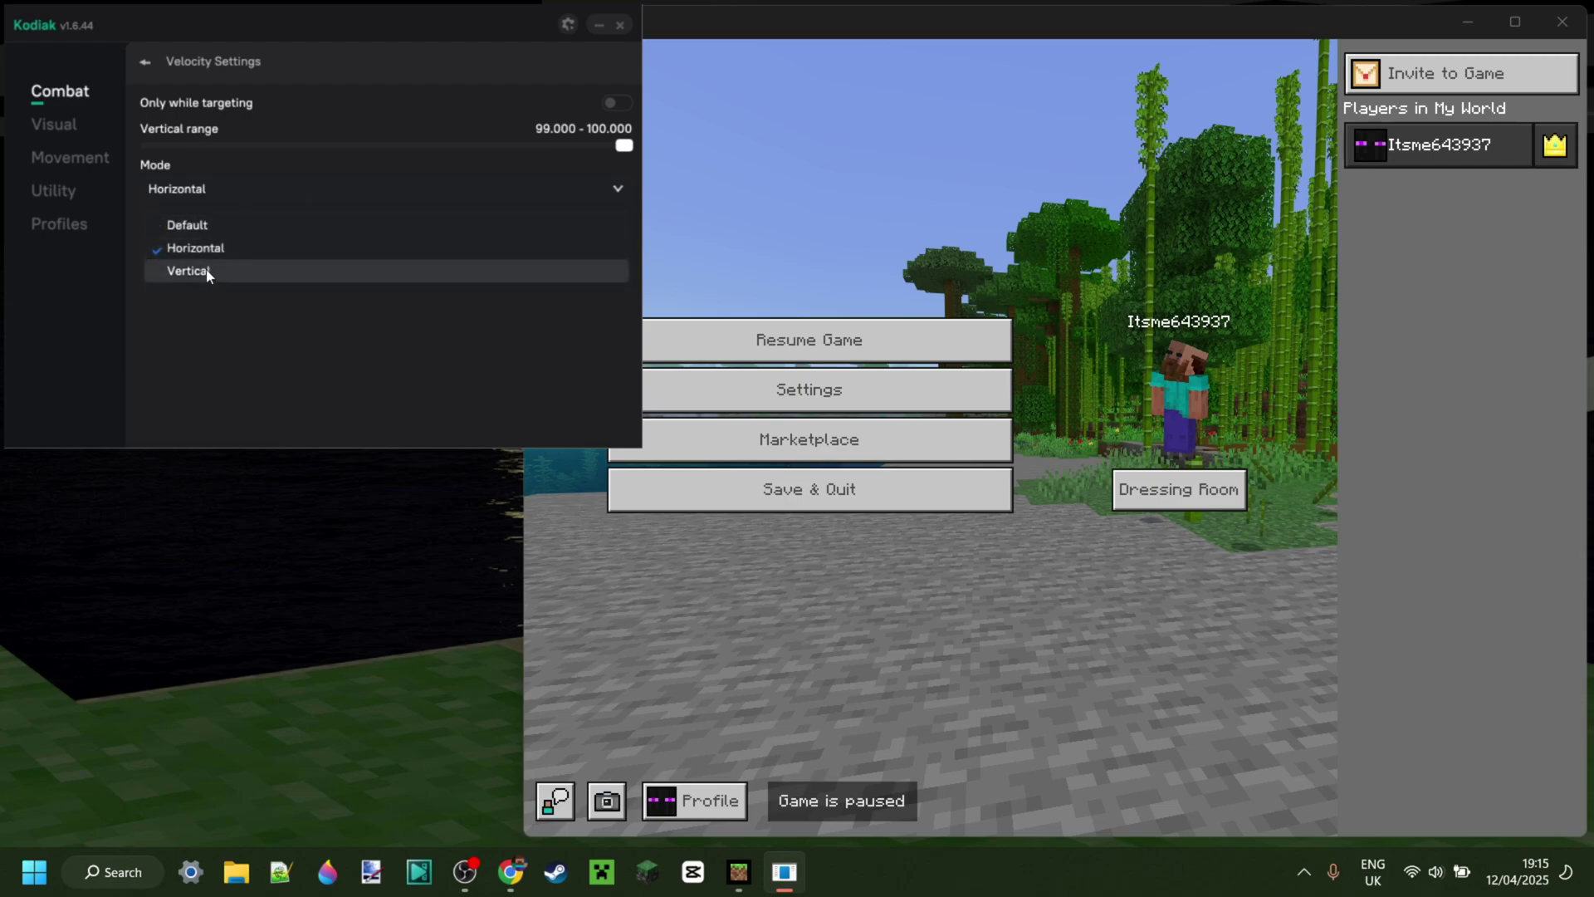
{"action": "left_click", "coordinate": [212, 232]}
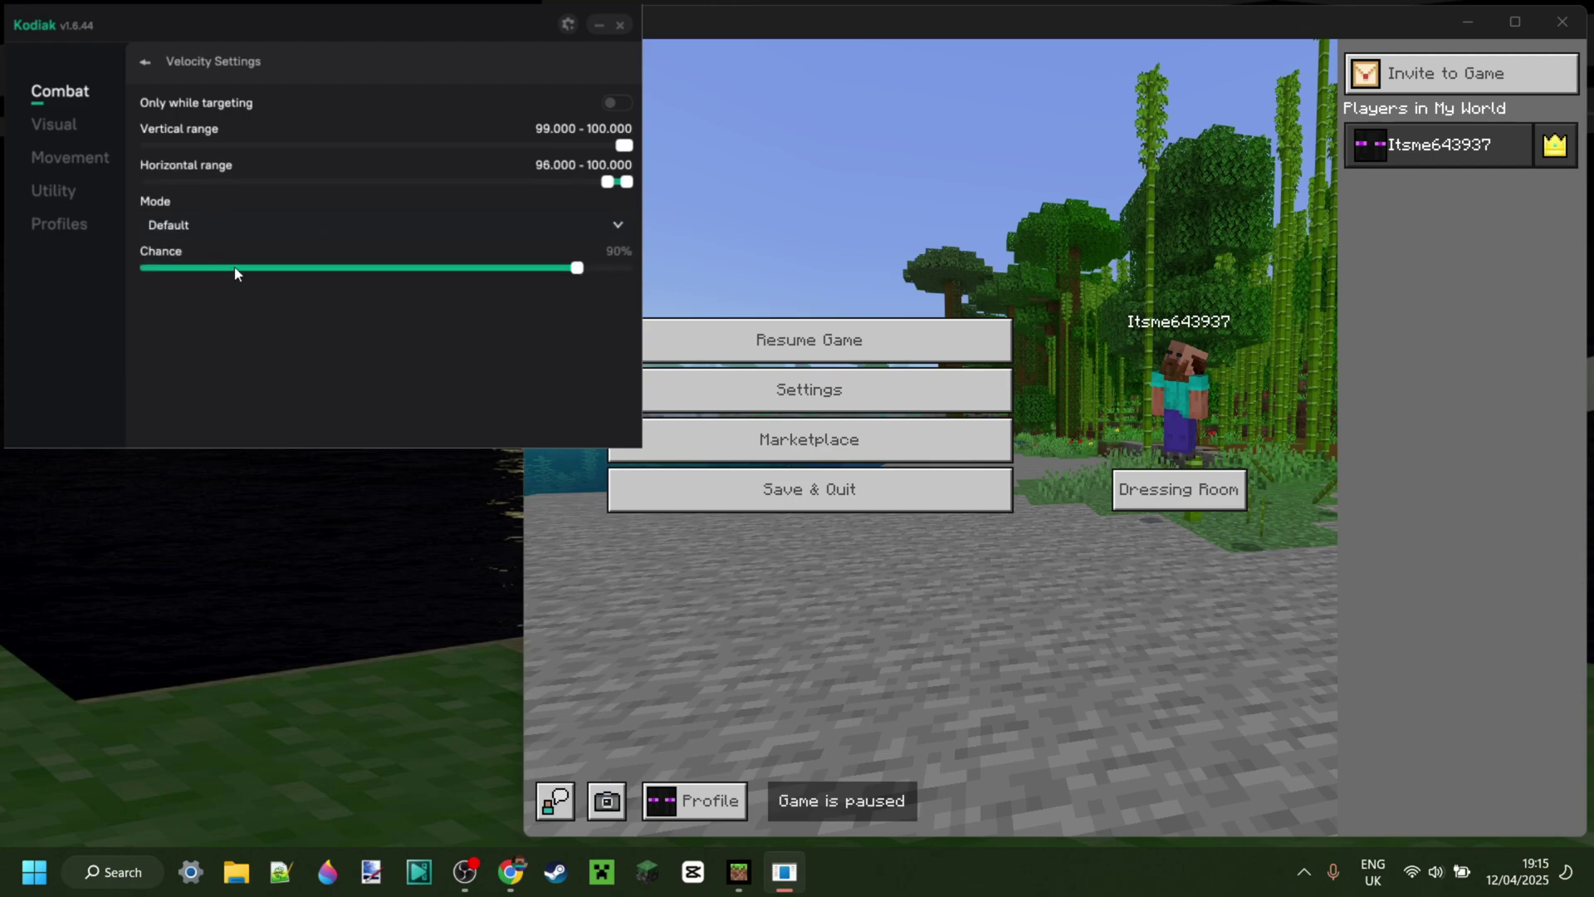
{"action": "left_click", "coordinate": [146, 70]}
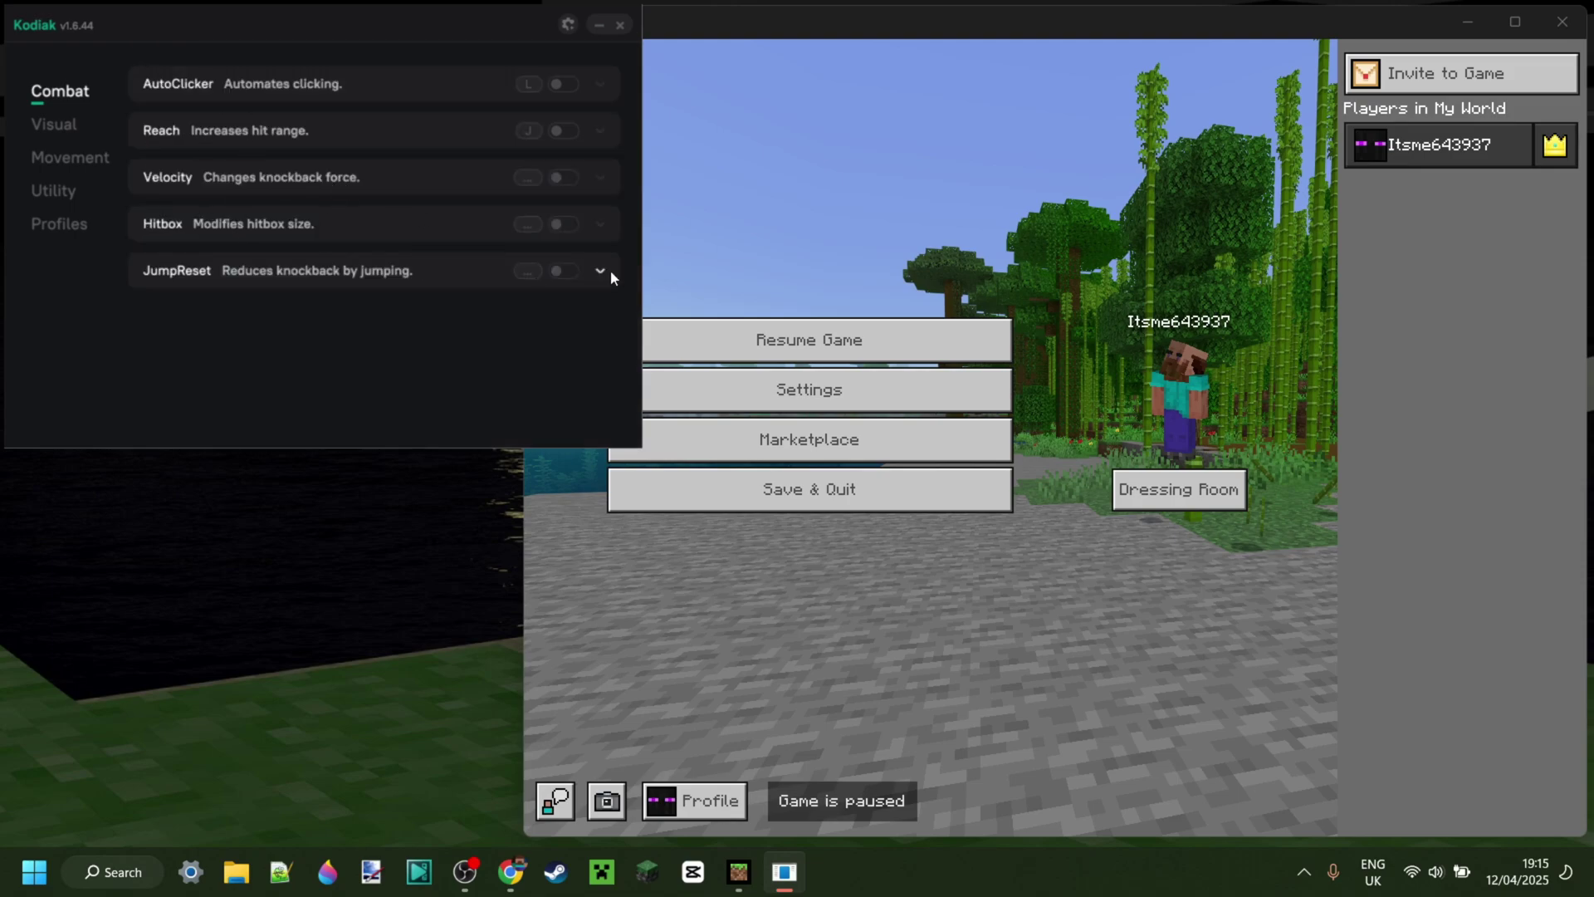
Review the Hitbox and JumpReset settings in the Combat category, and show the Visual modules
{"action": "left_click", "coordinate": [599, 226]}
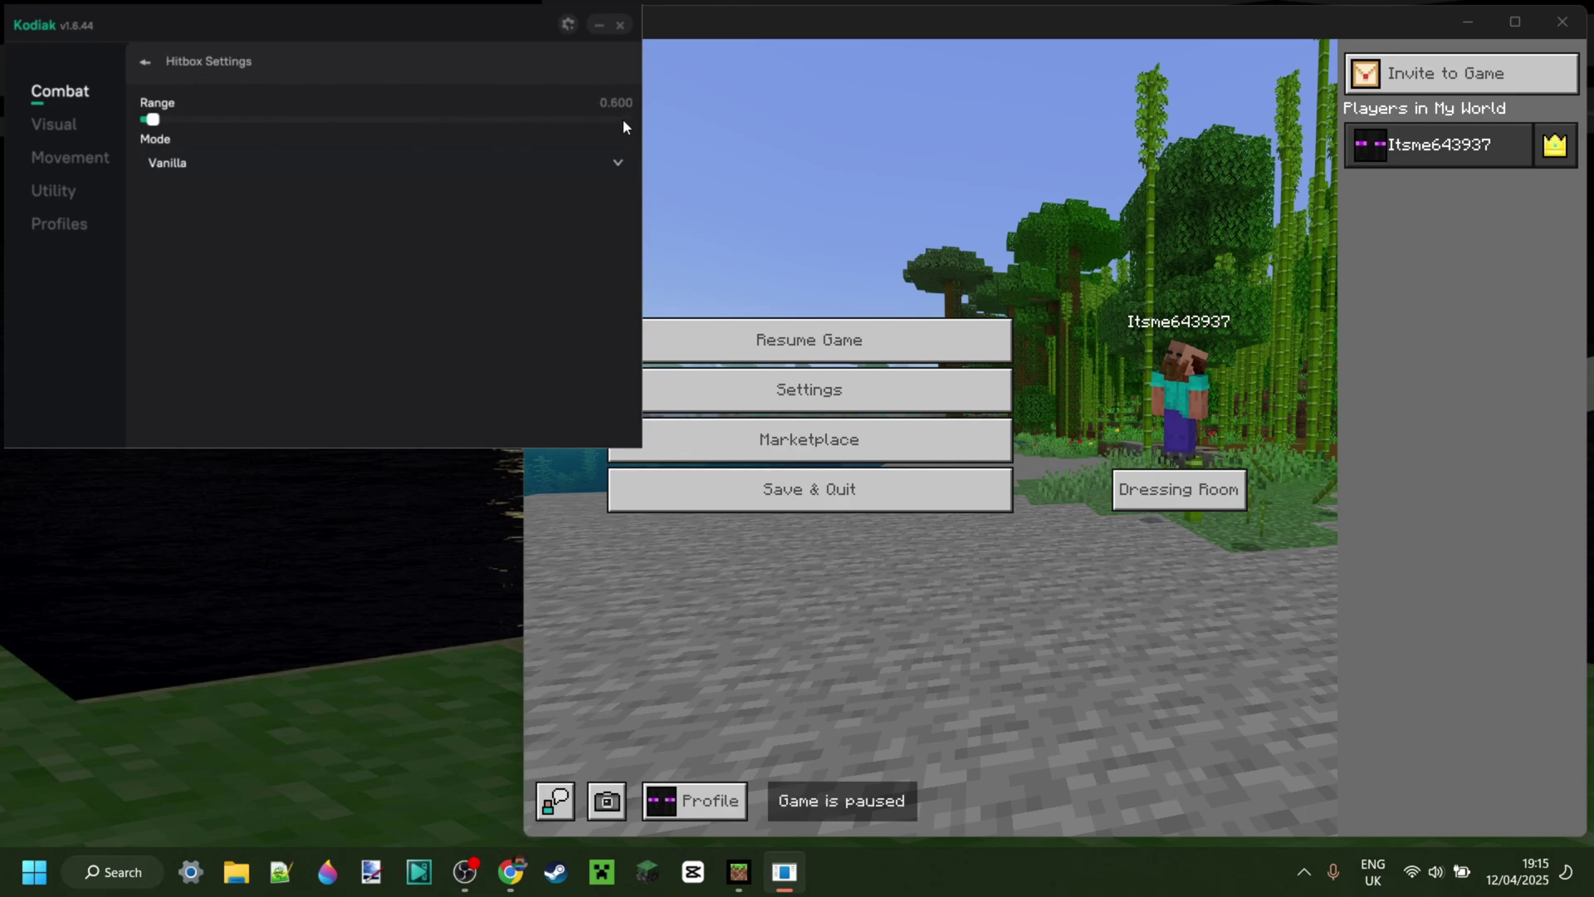
{"action": "left_click", "coordinate": [145, 63]}
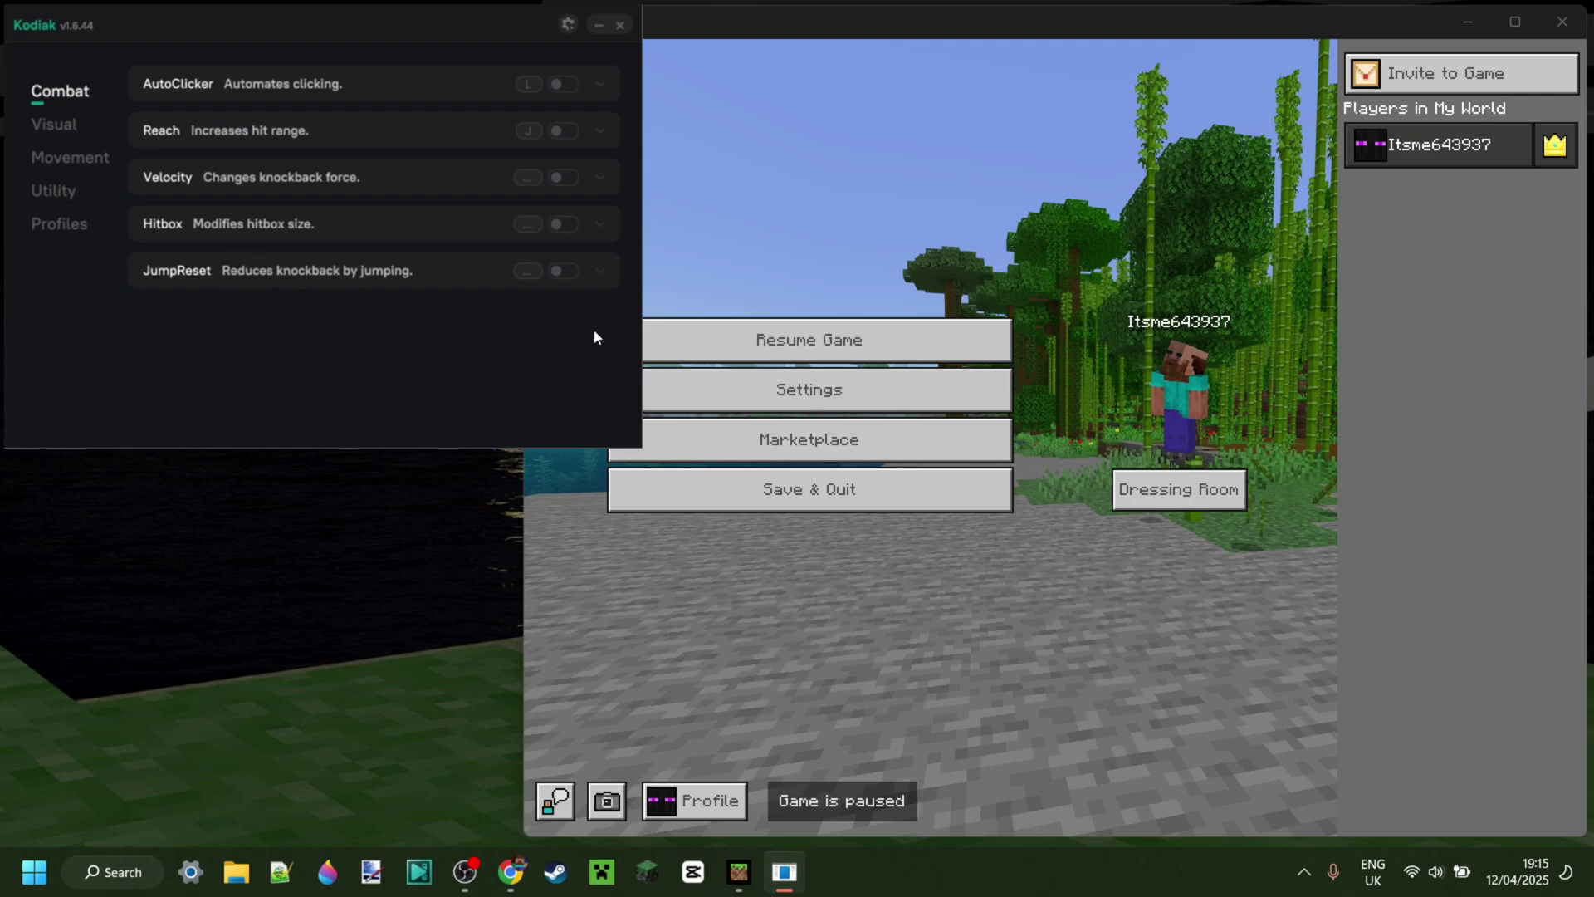
{"action": "left_click", "coordinate": [601, 272]}
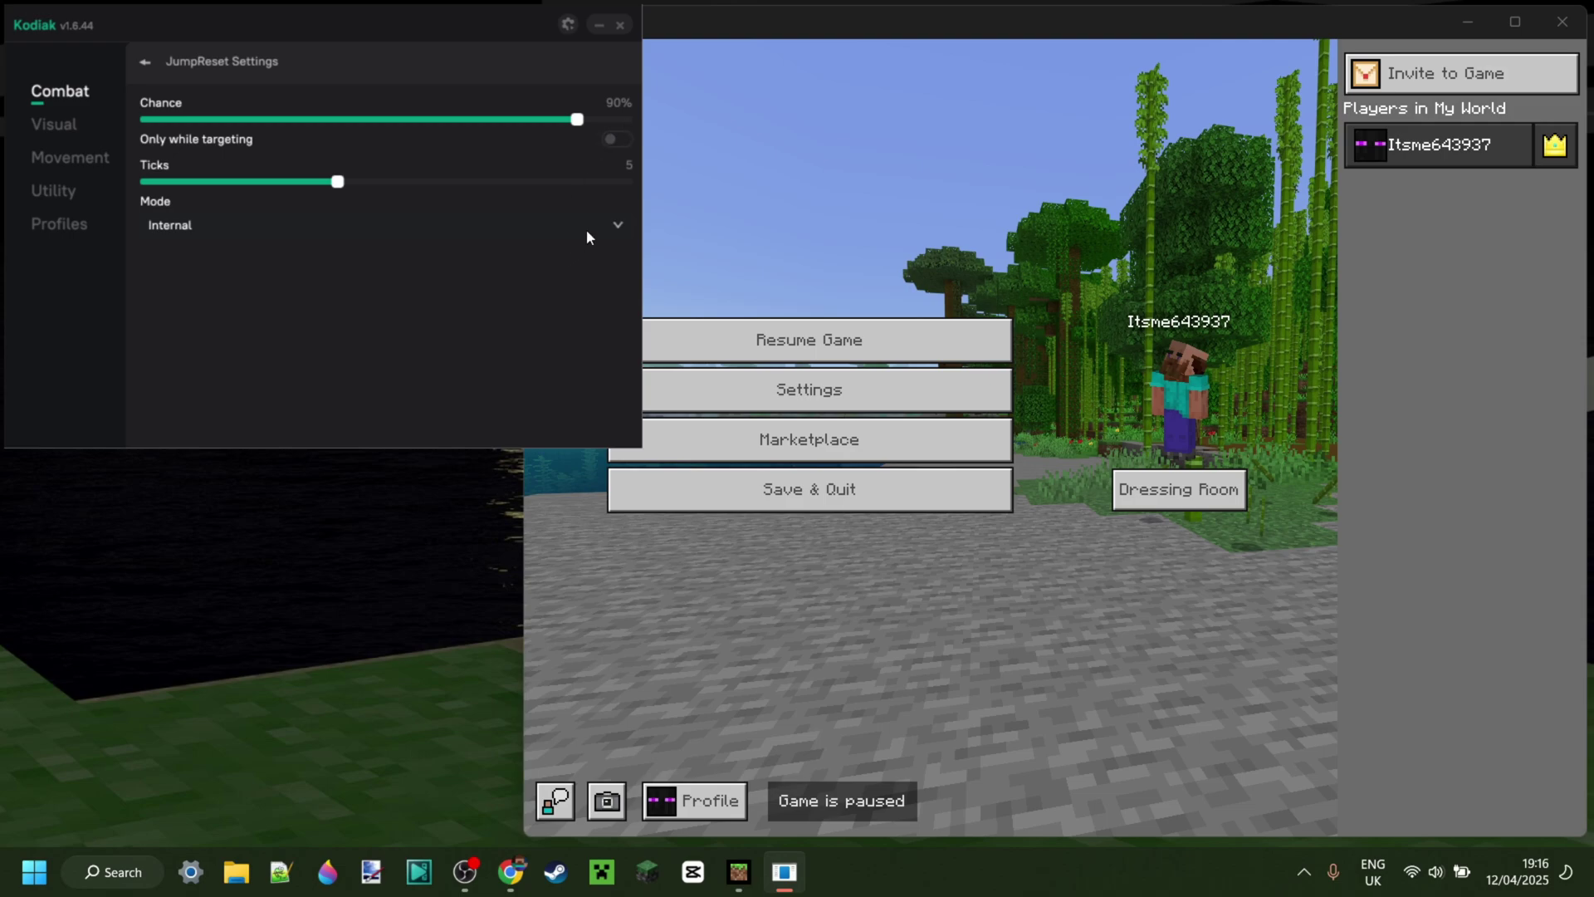
{"action": "left_click", "coordinate": [145, 63]}
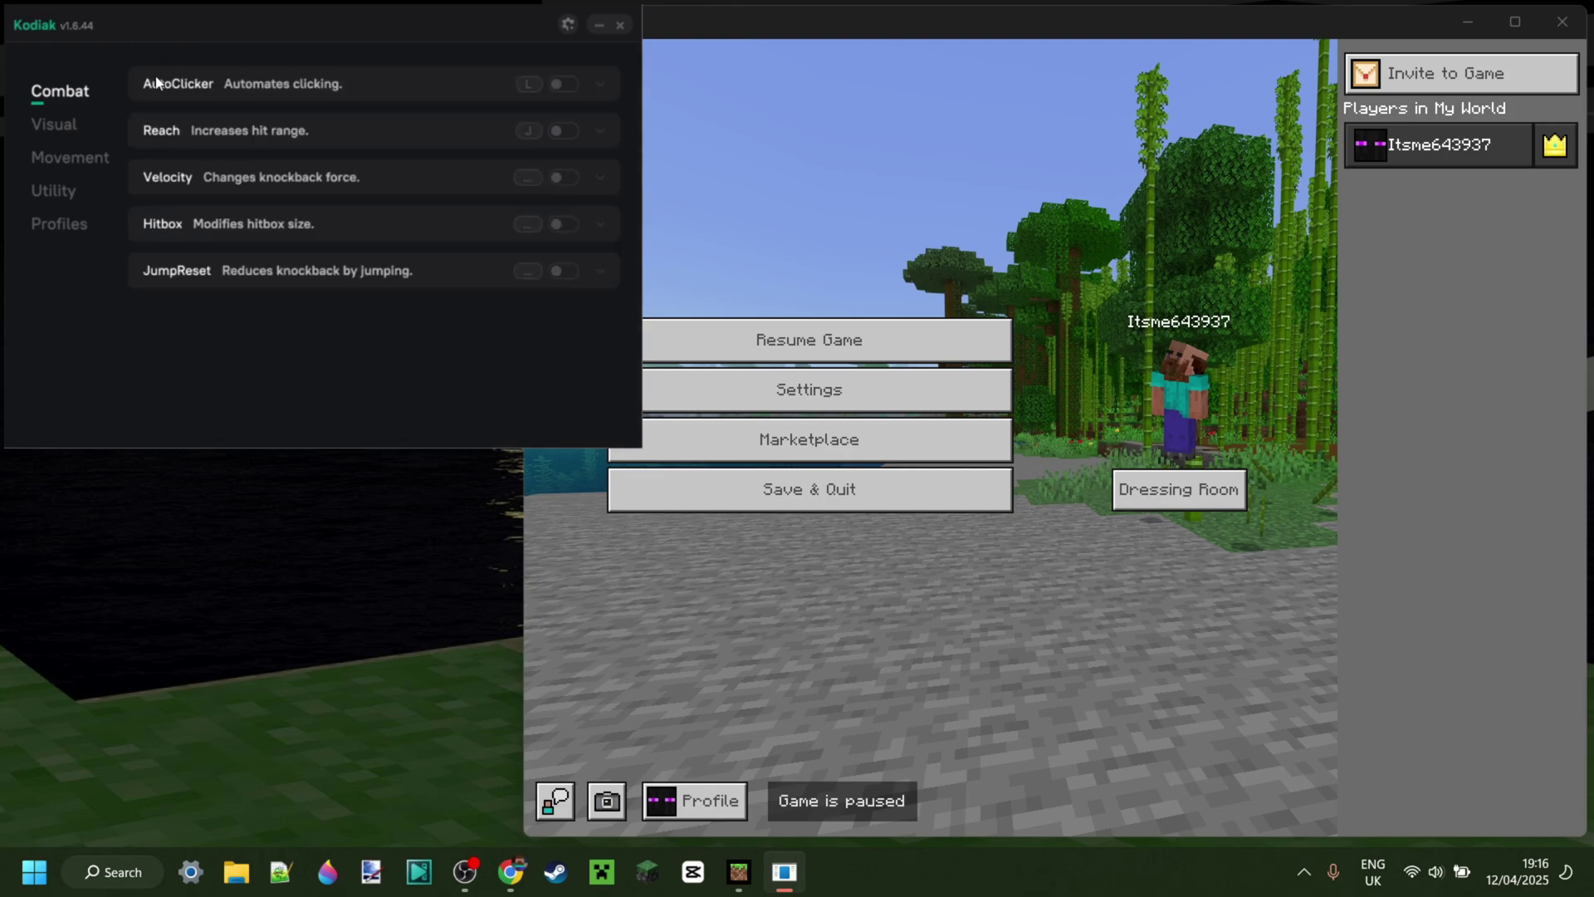
{"action": "left_click", "coordinate": [70, 128]}
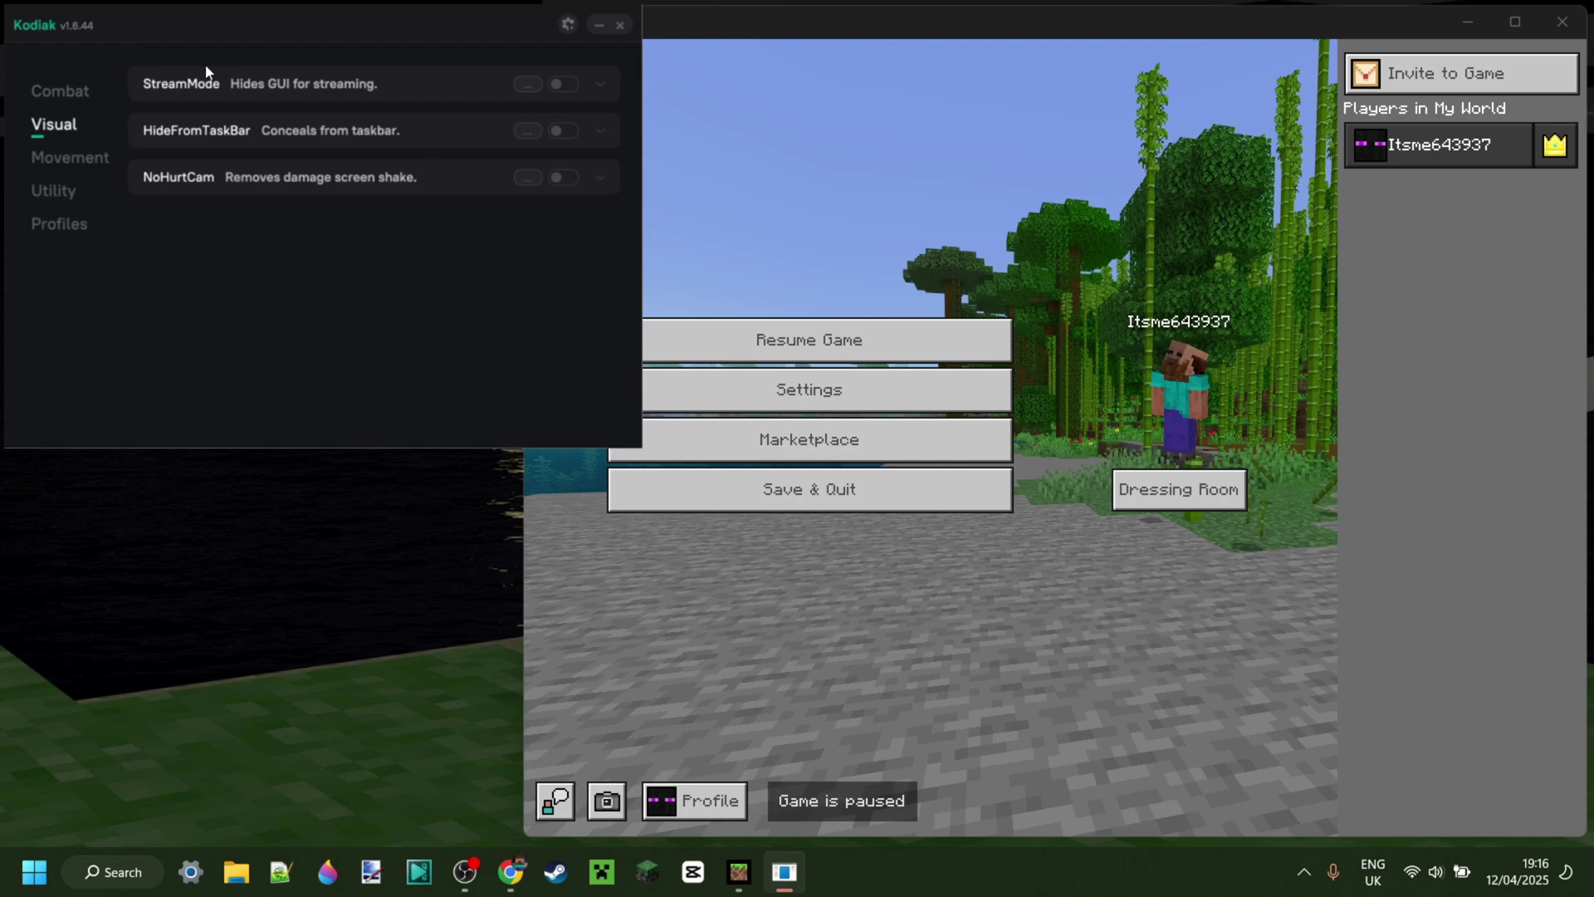
Try StreamMode while viewing the OBS window, return to the Visual modules with OBS minimised, and switch HideFromTaskBar on and off
{"action": "left_click", "coordinate": [565, 86]}
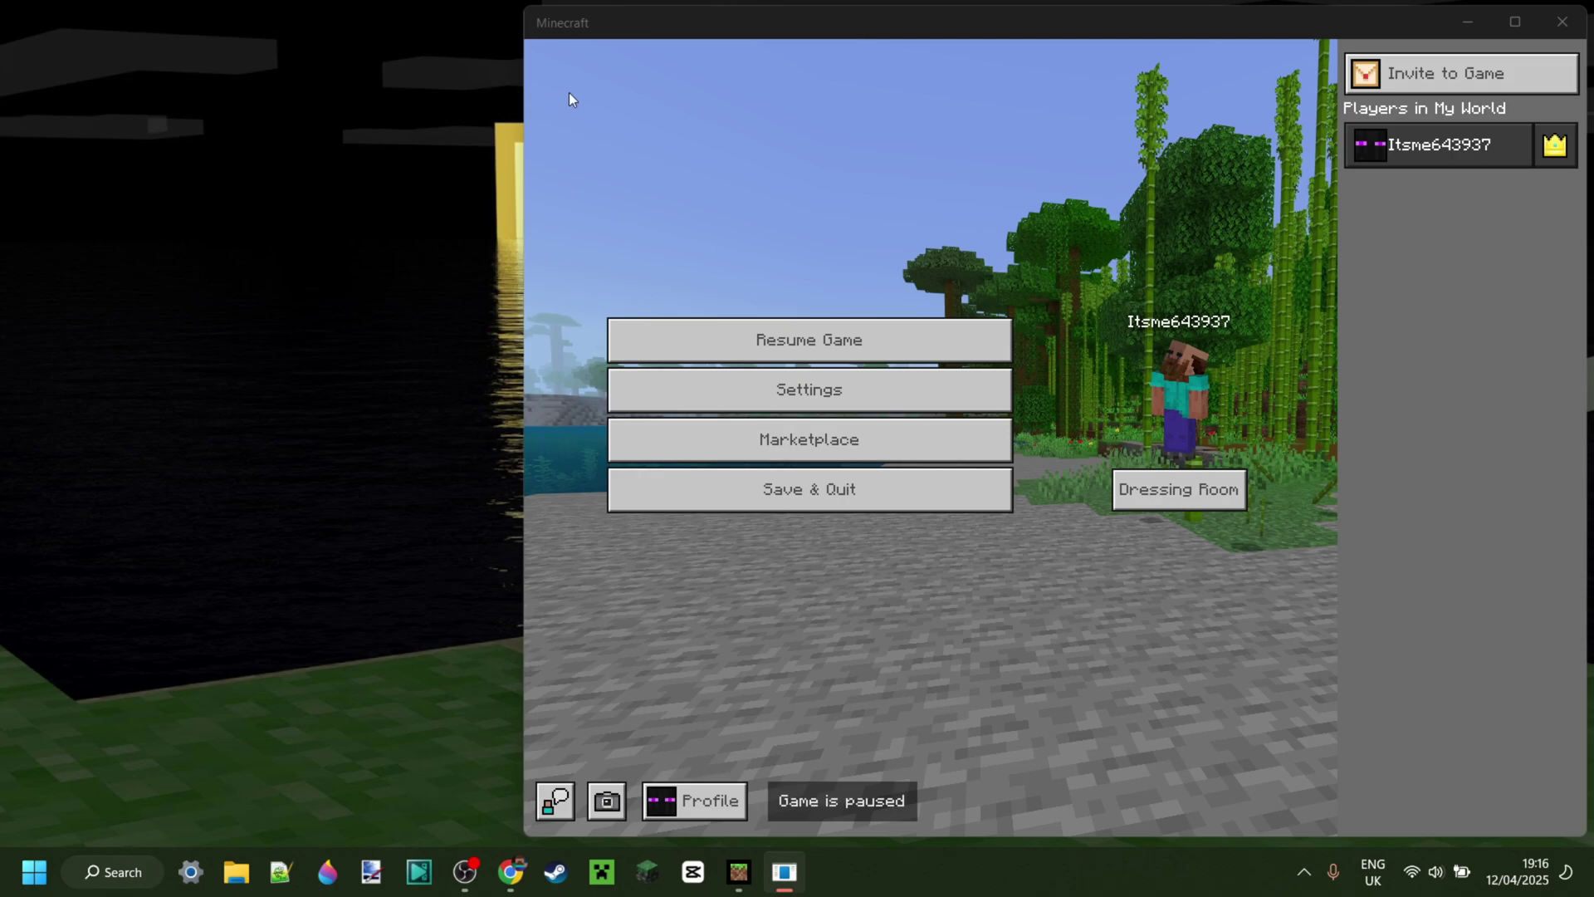
{"action": "left_click", "coordinate": [465, 871]}
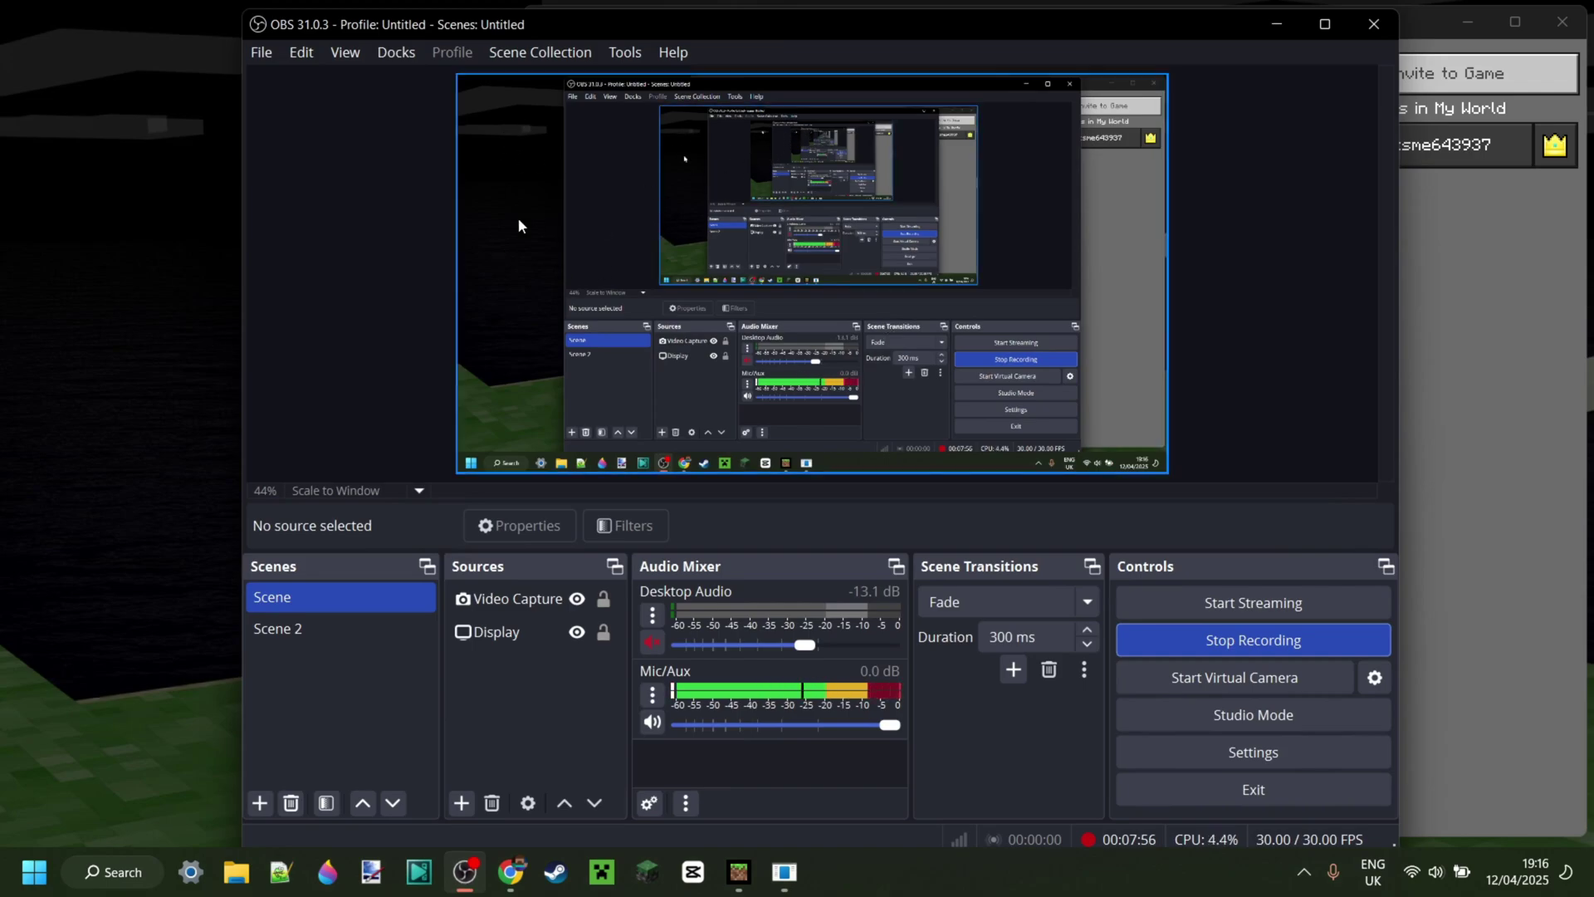
{"action": "left_click", "coordinate": [159, 323]}
{"action": "key", "text": "Insert"}
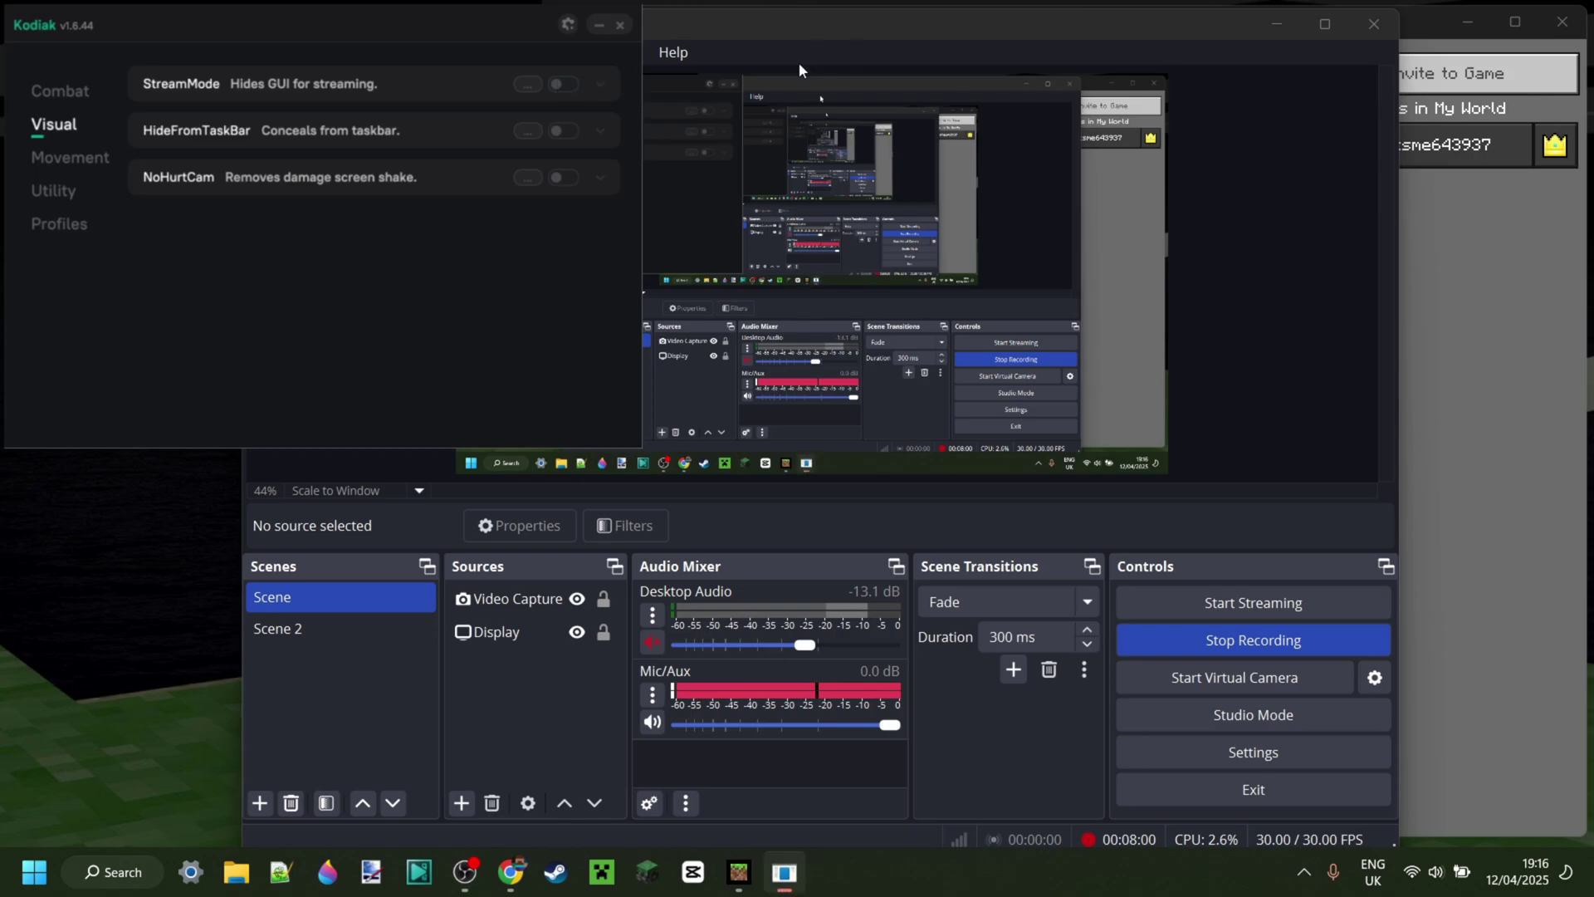
{"action": "left_click", "coordinate": [1267, 37]}
{"action": "key", "text": "alt+Tab"}
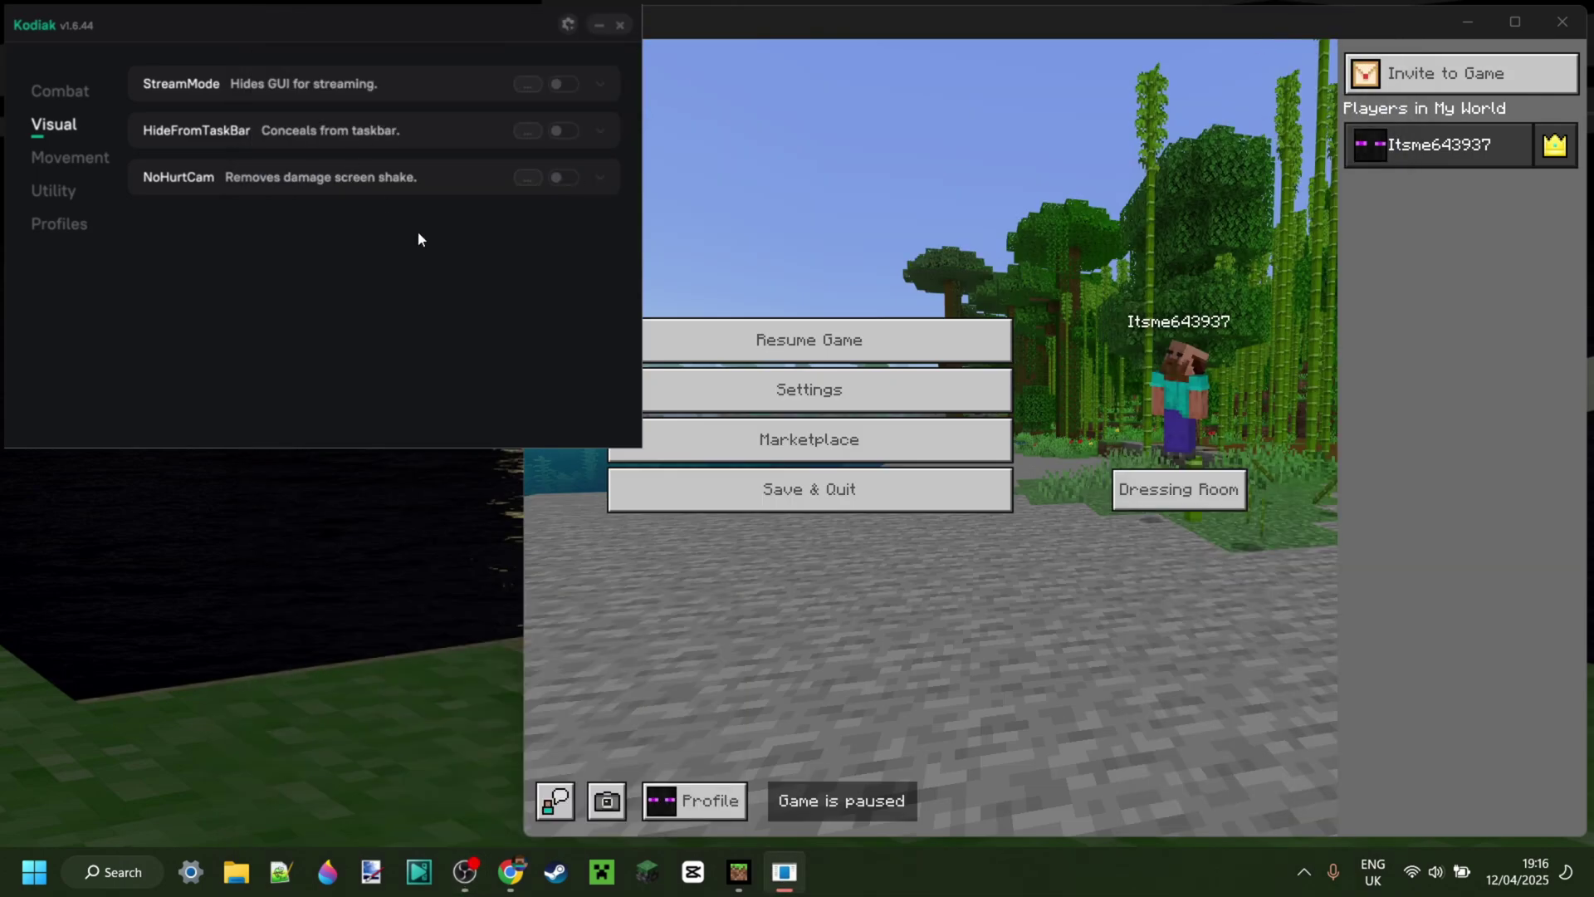
{"action": "left_click", "coordinate": [565, 131]}
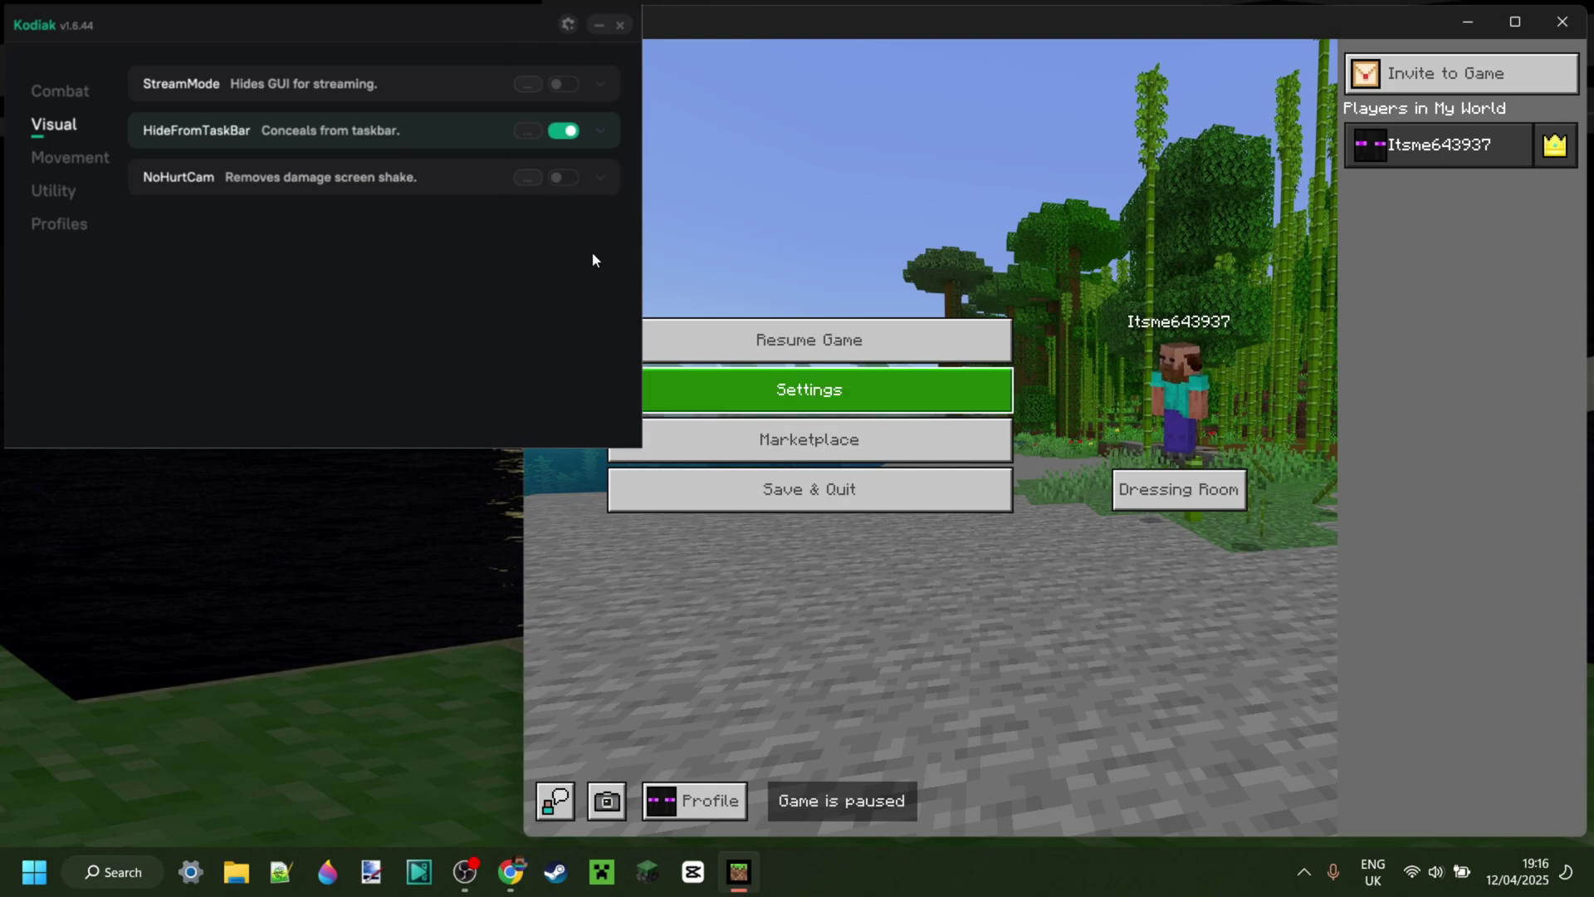
{"action": "left_click", "coordinate": [564, 131]}
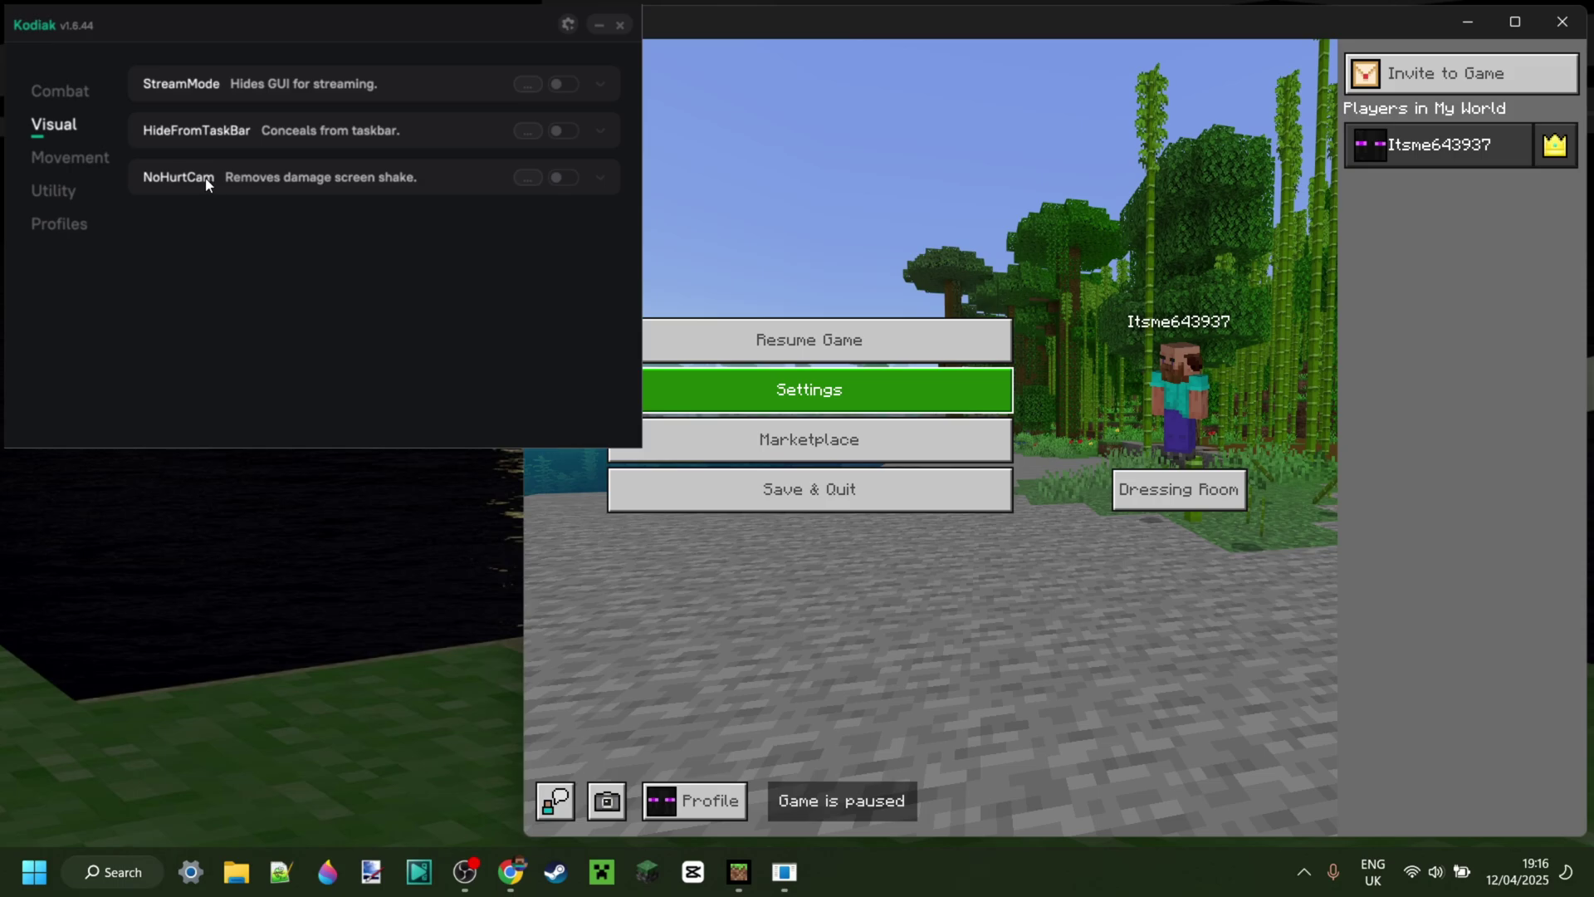
Resume the Minecraft world, look around, pause and resume it once more, and open the player inventory
{"action": "left_click", "coordinate": [960, 341]}
{"action": "key", "text": "w"}
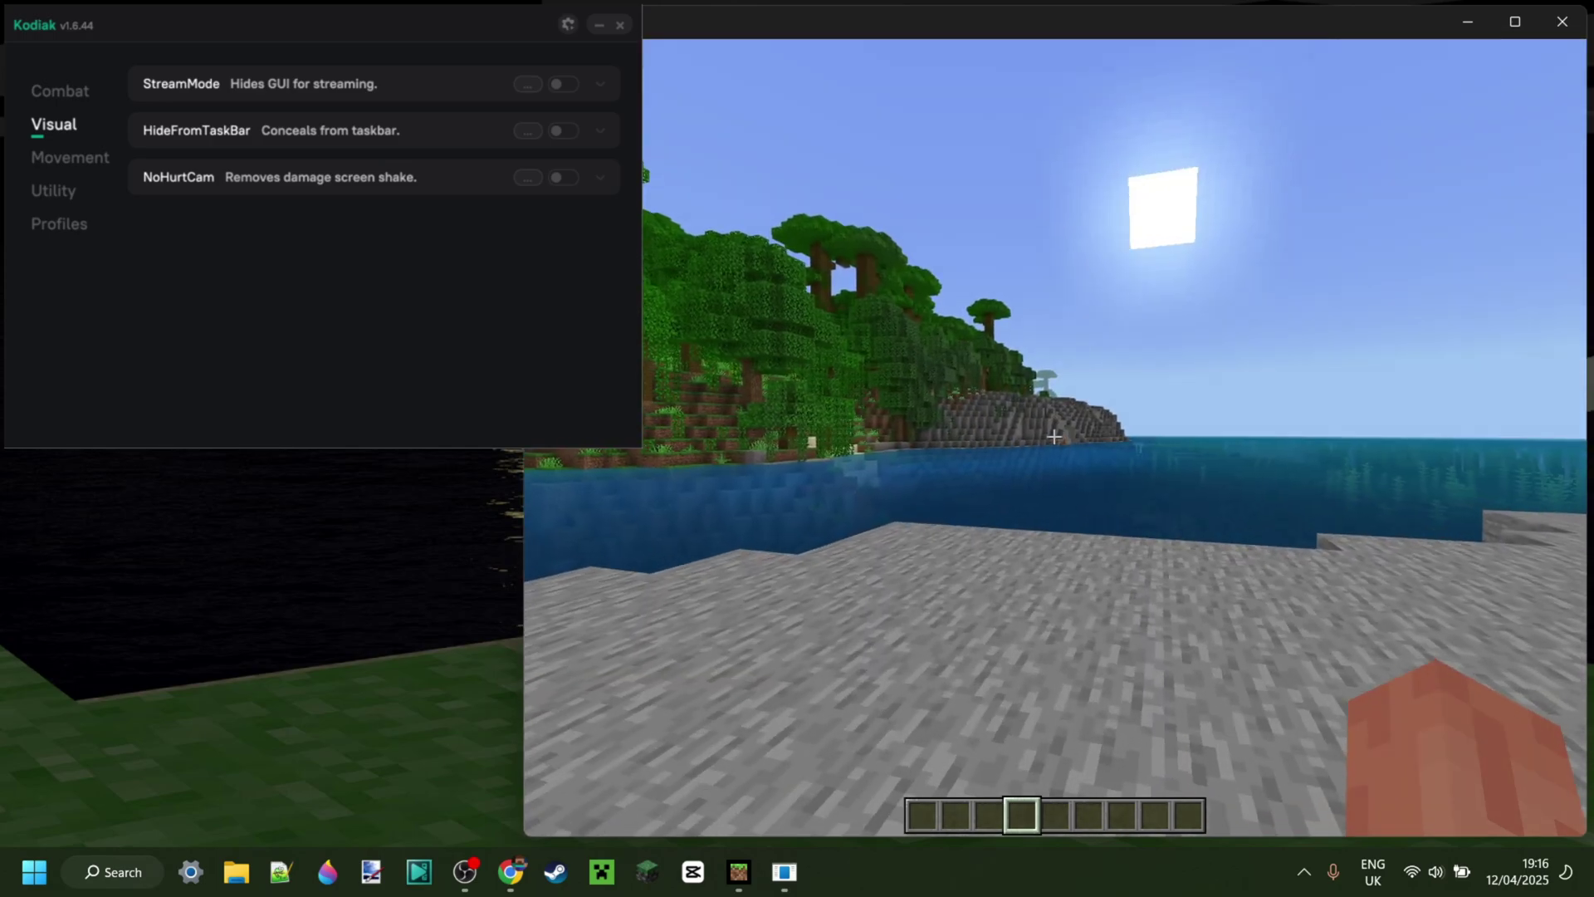
{"action": "left_click", "coordinate": [1054, 437]}
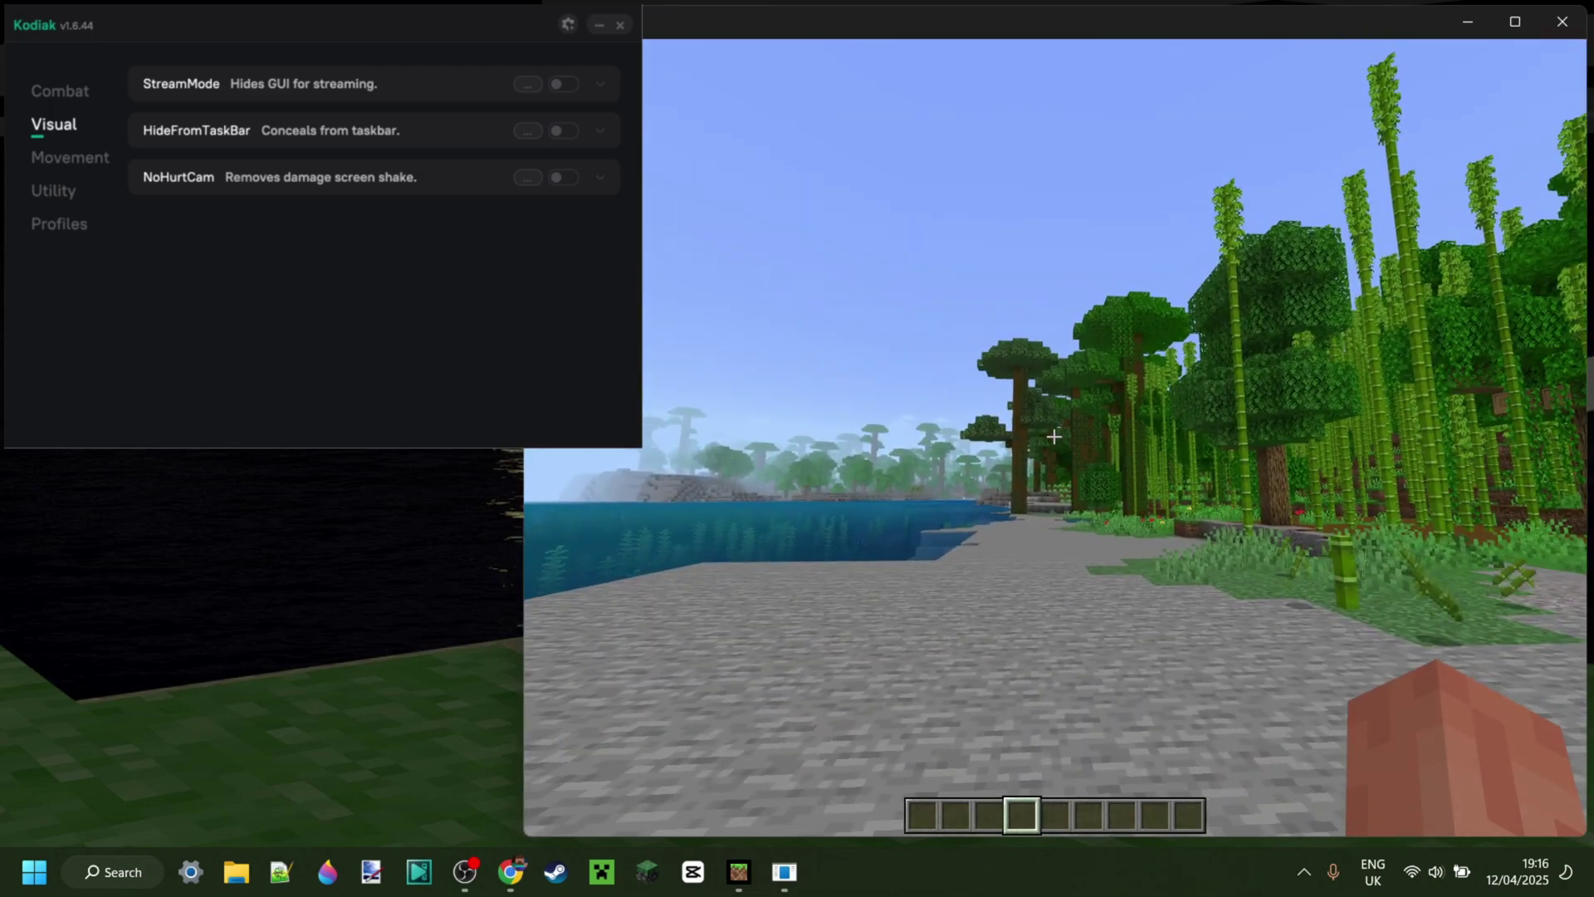
{"action": "key", "text": "Escape"}
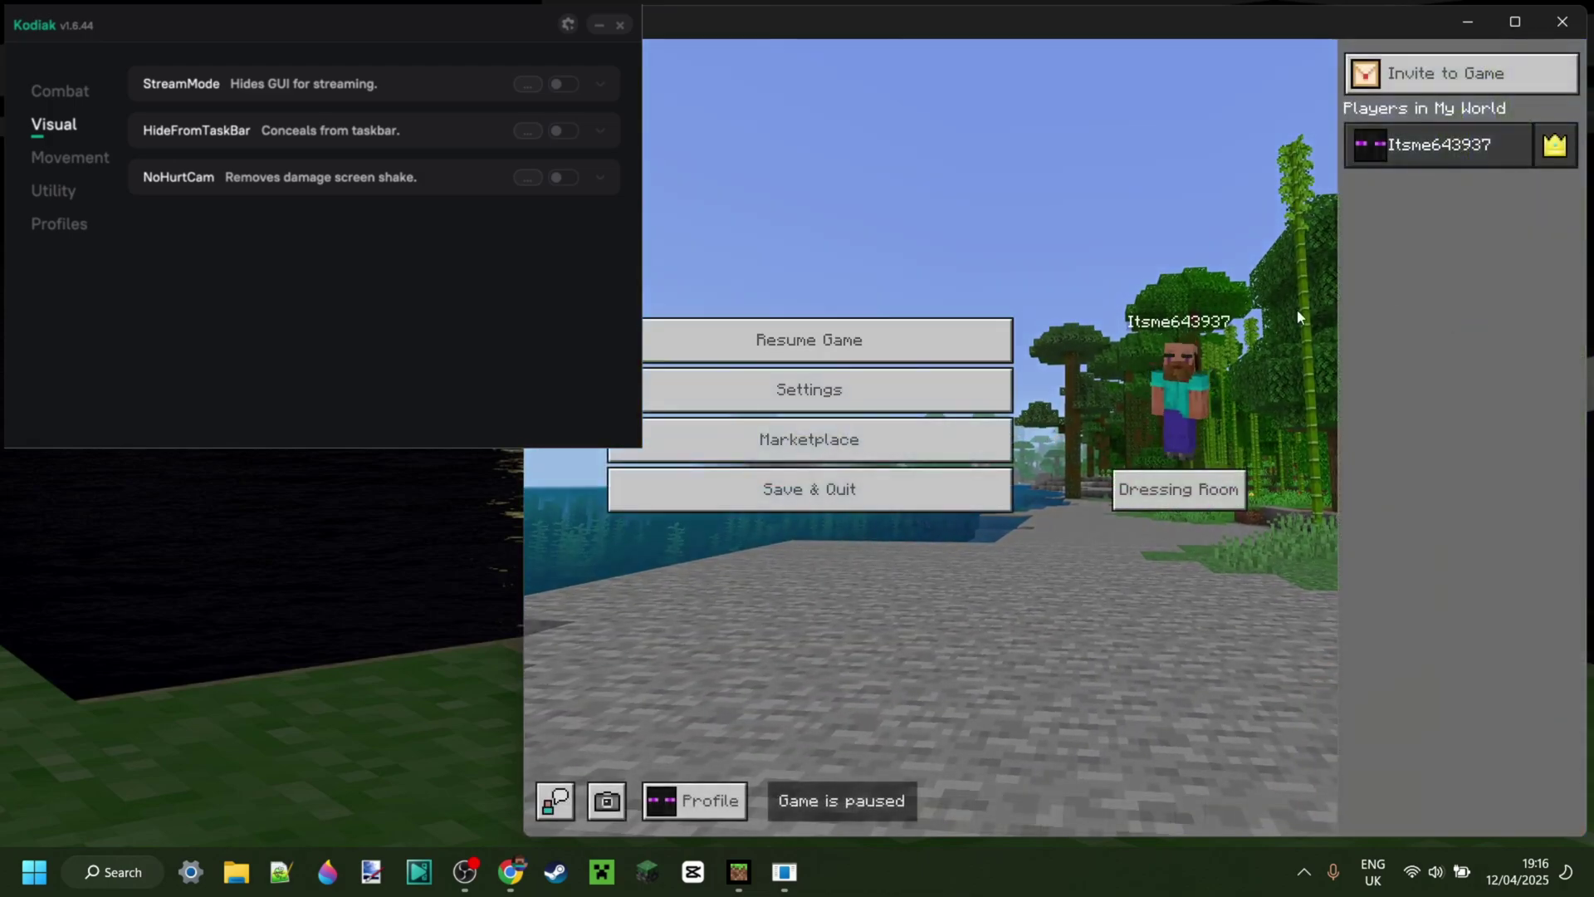
{"action": "left_click", "coordinate": [930, 348]}
{"action": "key", "text": "e"}
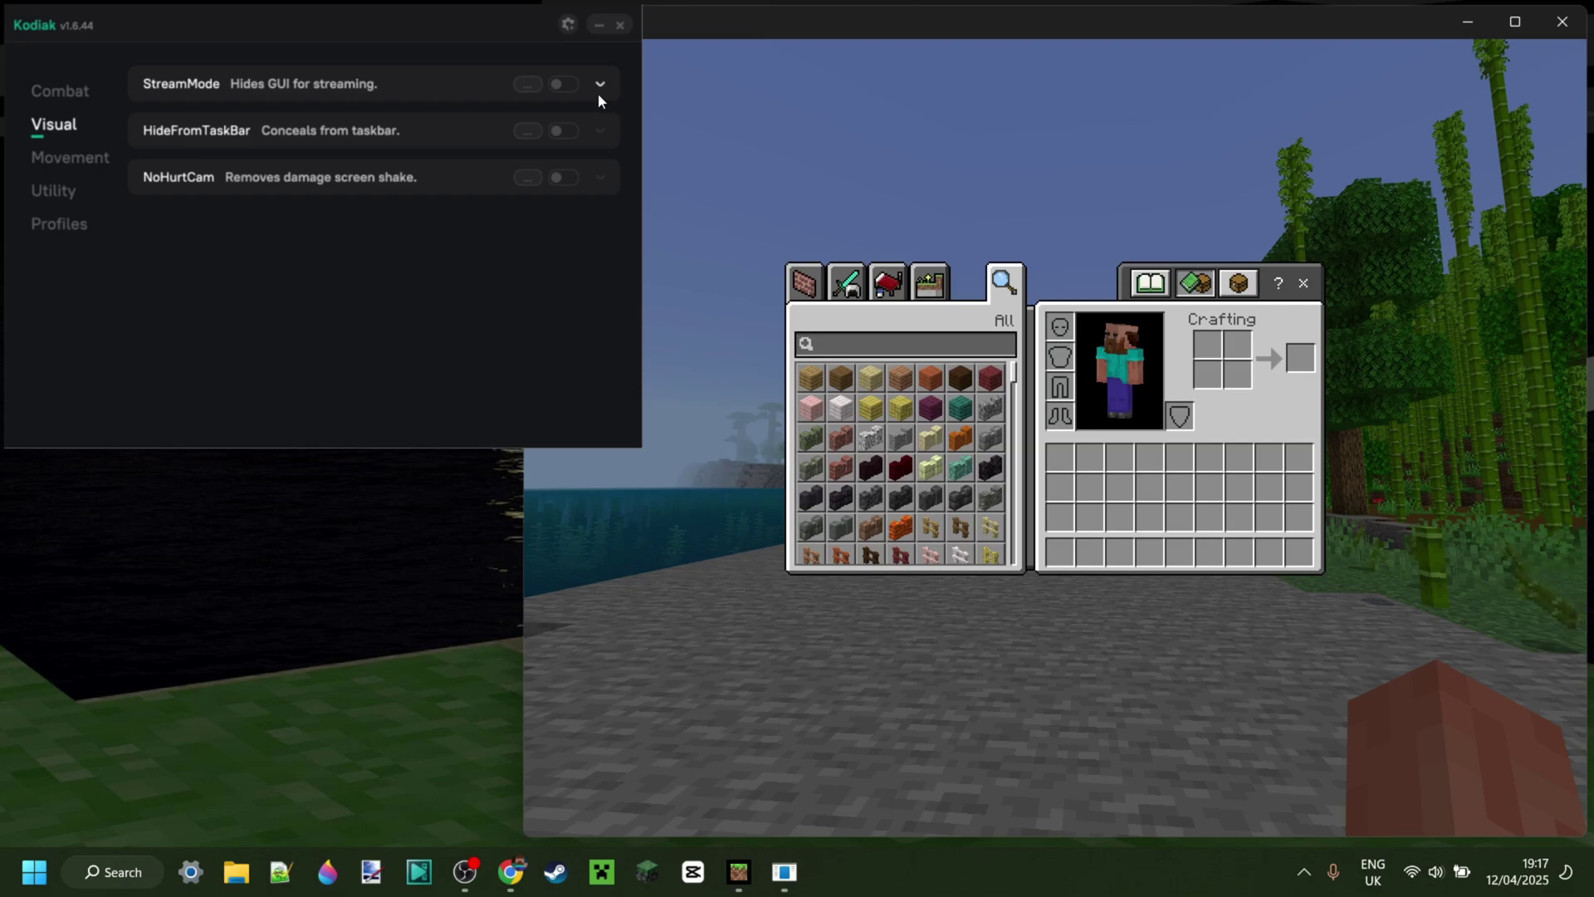
View the NoHurtCam settings page and show the Movement modules
{"action": "left_click", "coordinate": [606, 181]}
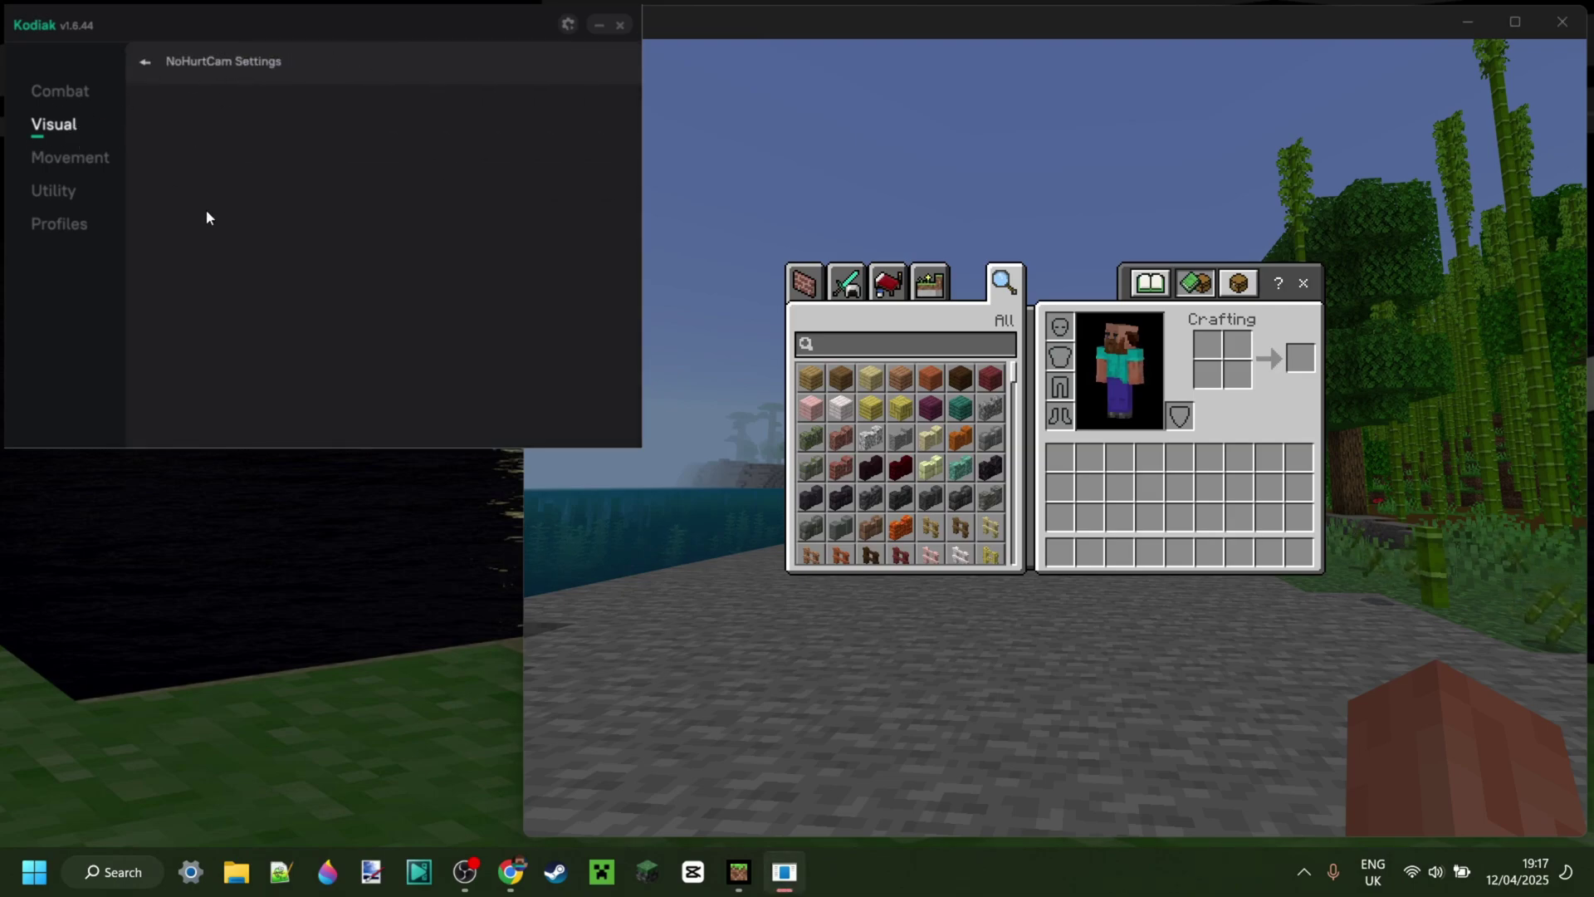
{"action": "left_click", "coordinate": [147, 66]}
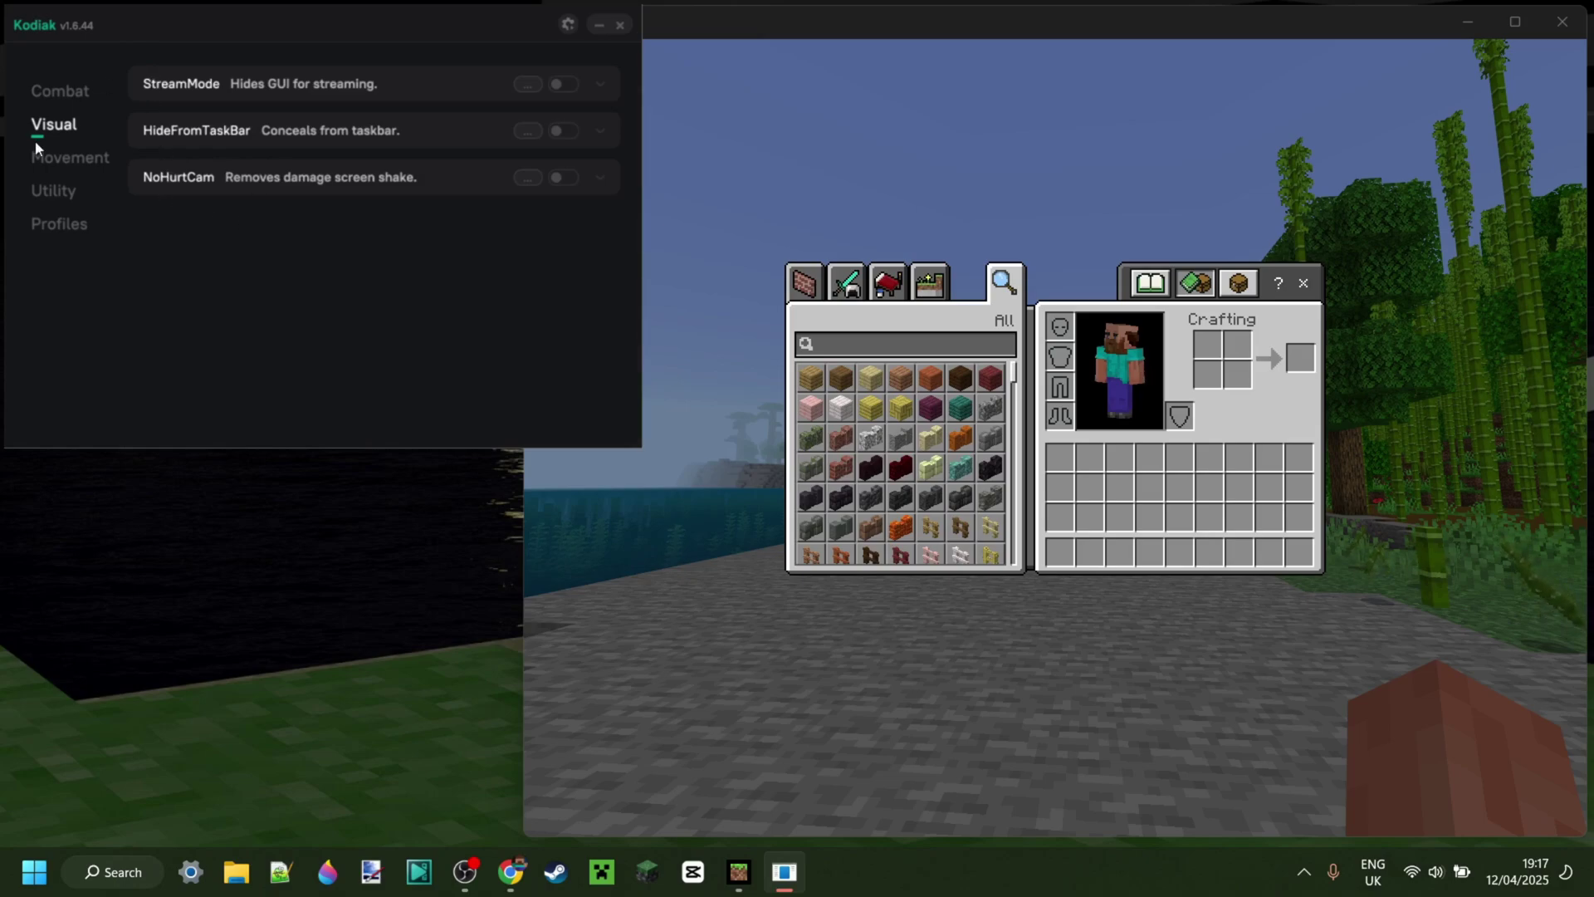
{"action": "left_click", "coordinate": [71, 162]}
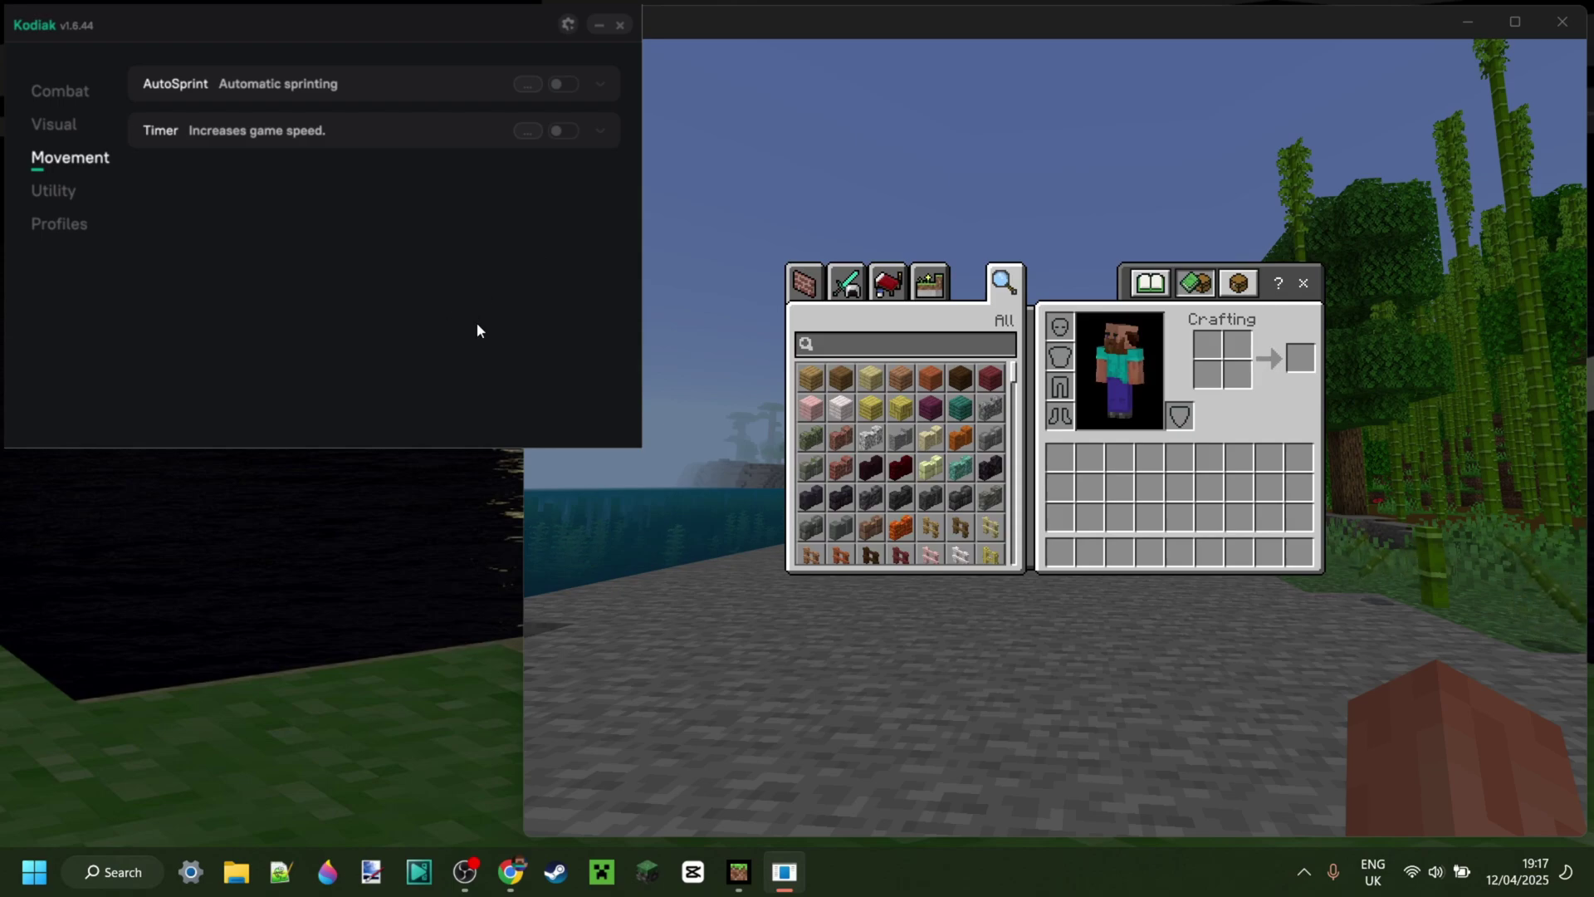
View the AutoSprint settings, enable AutoSprint, and review the Timer module's Speed and Chance settings
{"action": "left_click", "coordinate": [599, 86]}
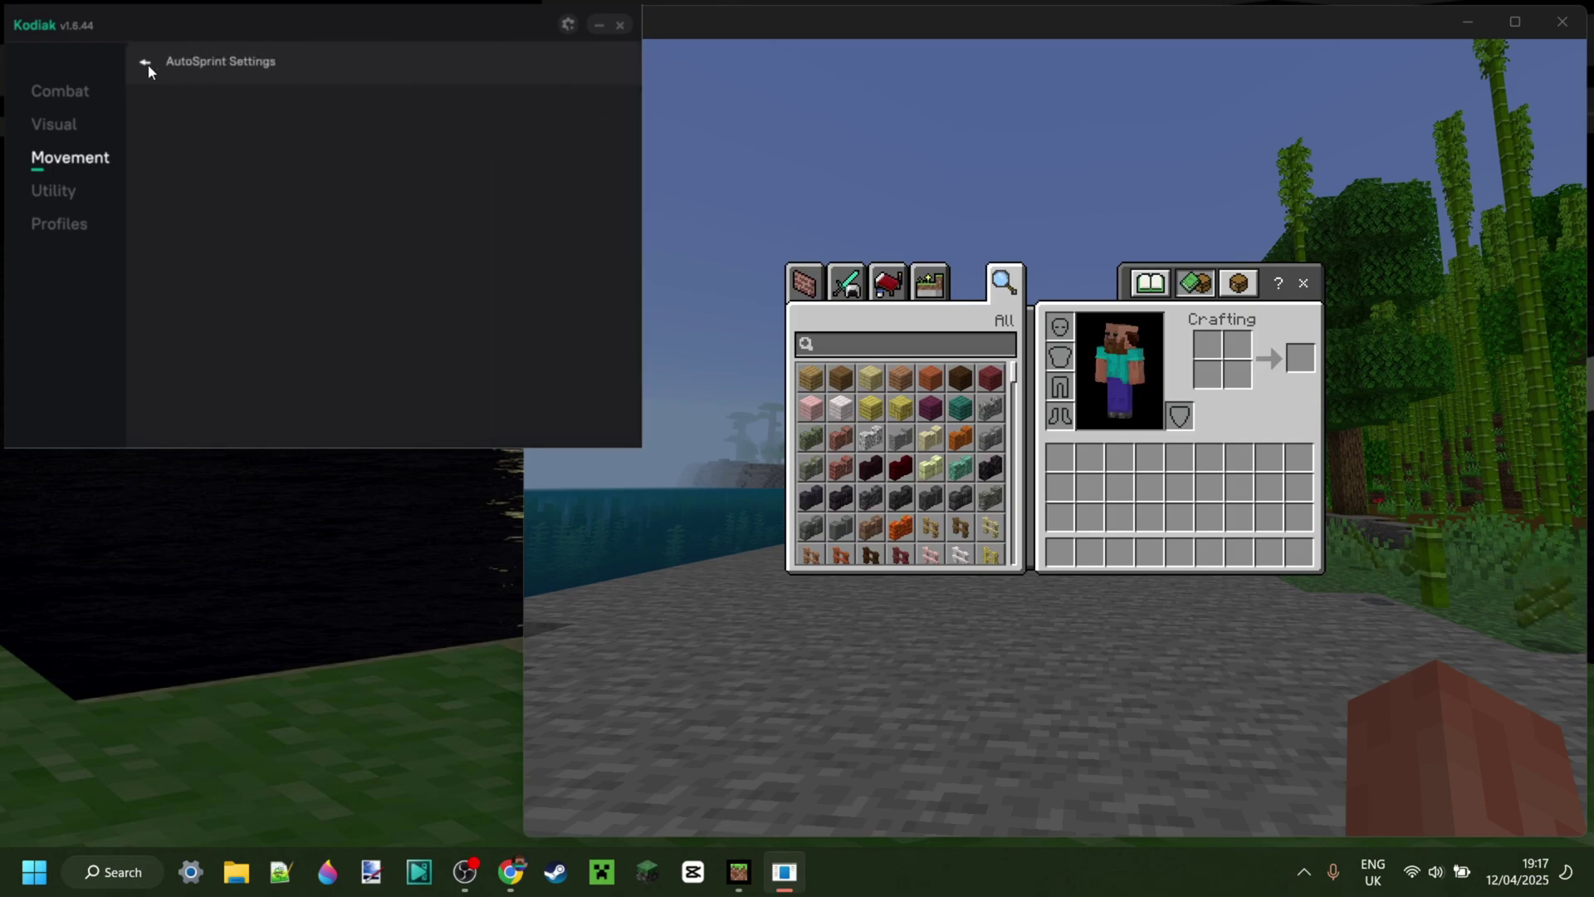
{"action": "left_click", "coordinate": [146, 65]}
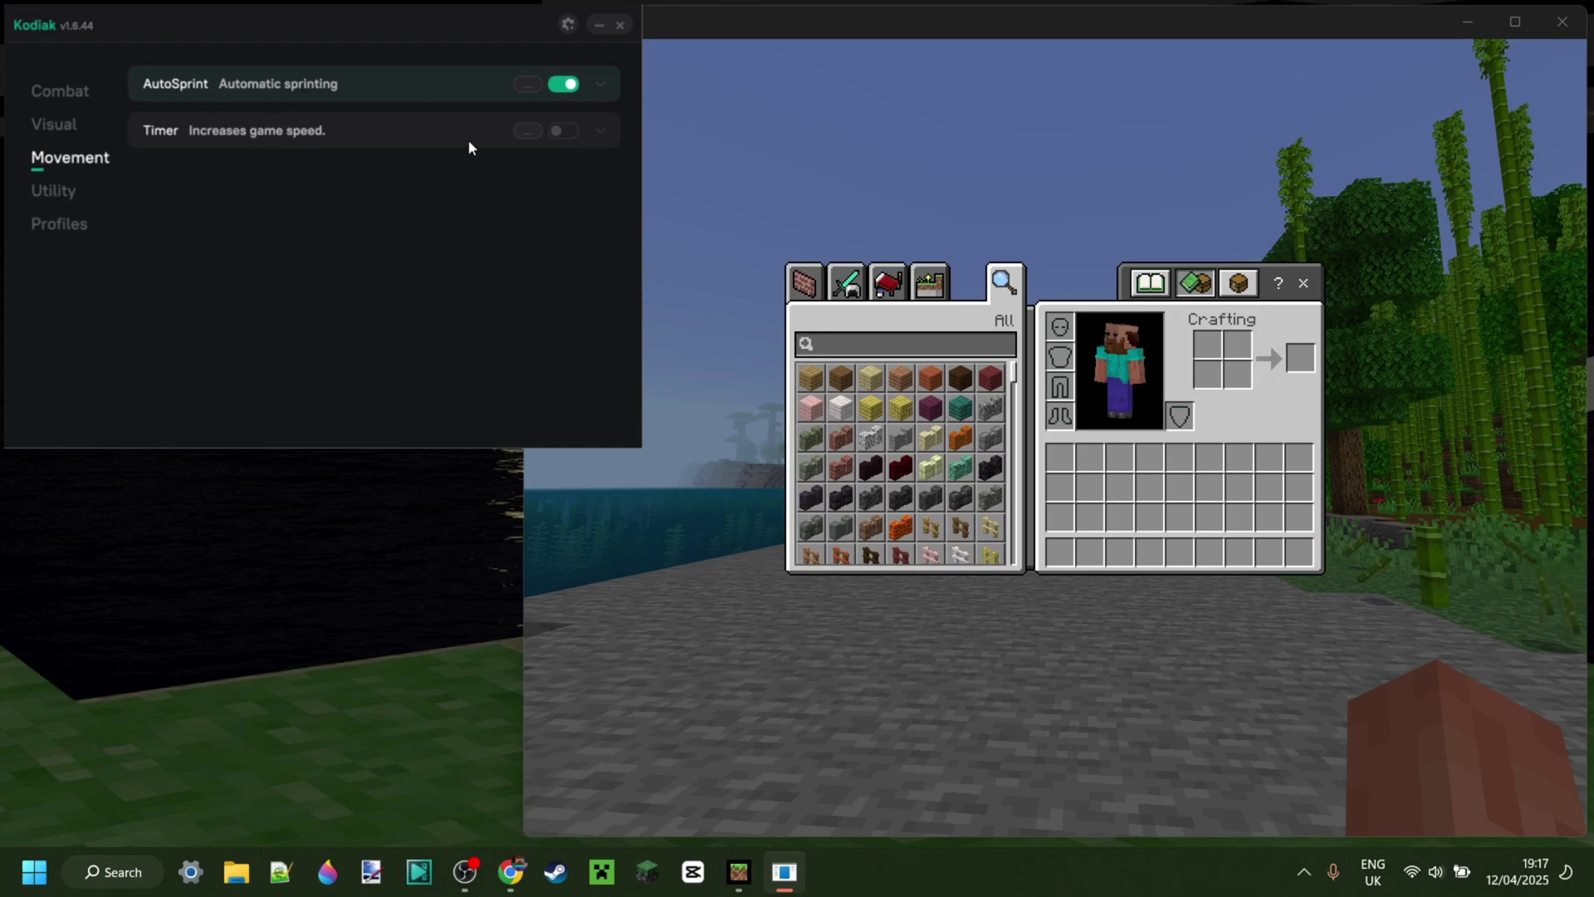
{"action": "left_click", "coordinate": [600, 134]}
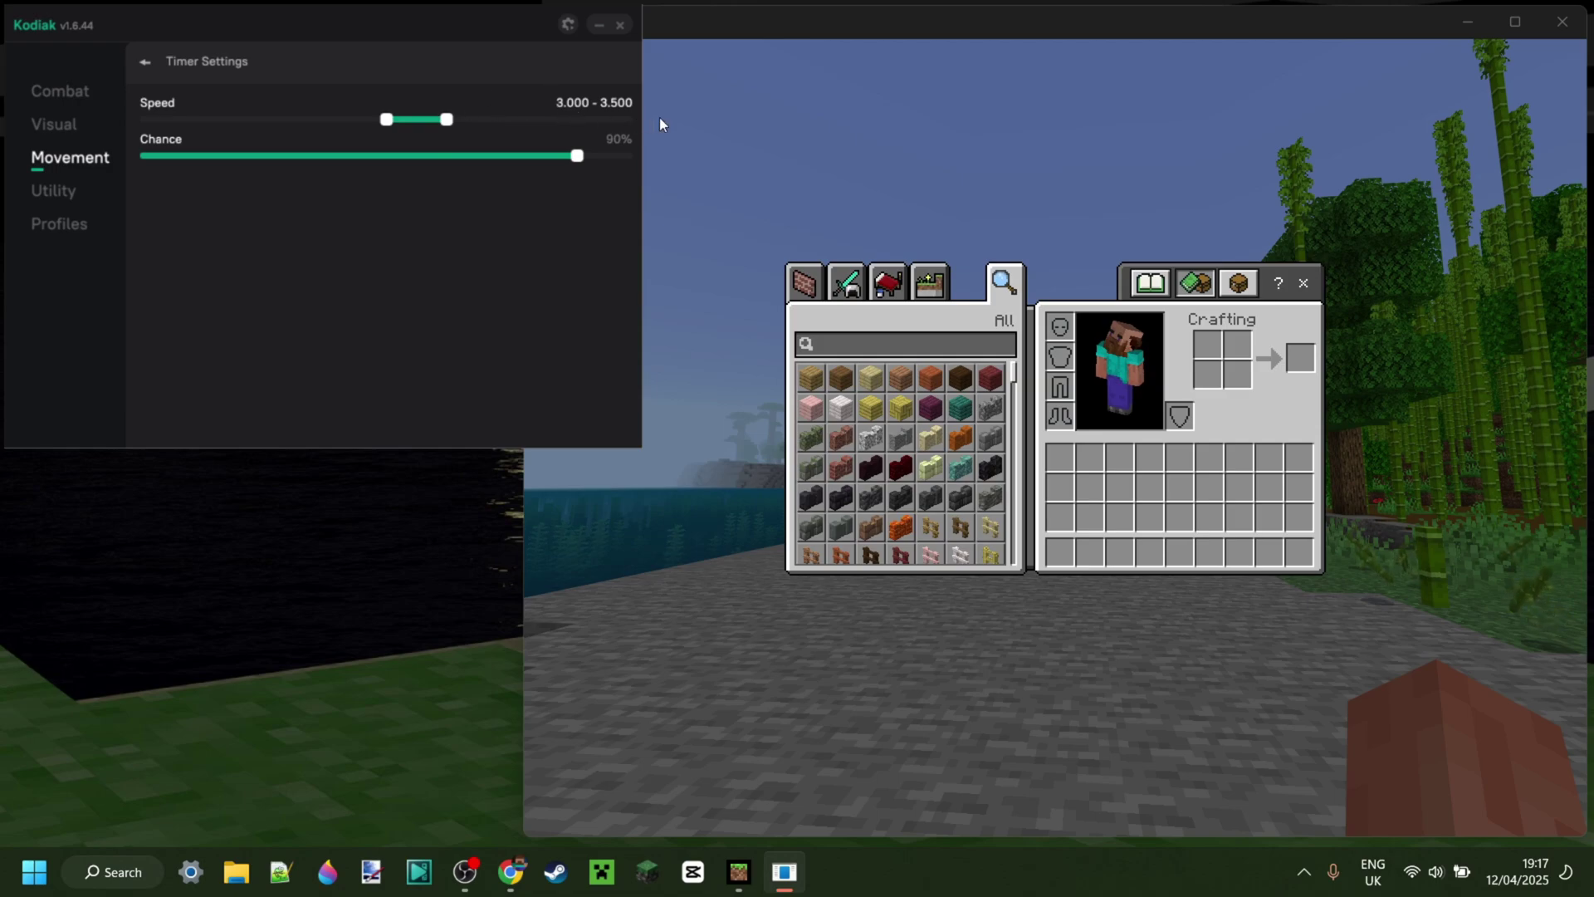
{"action": "left_click", "coordinate": [144, 63]}
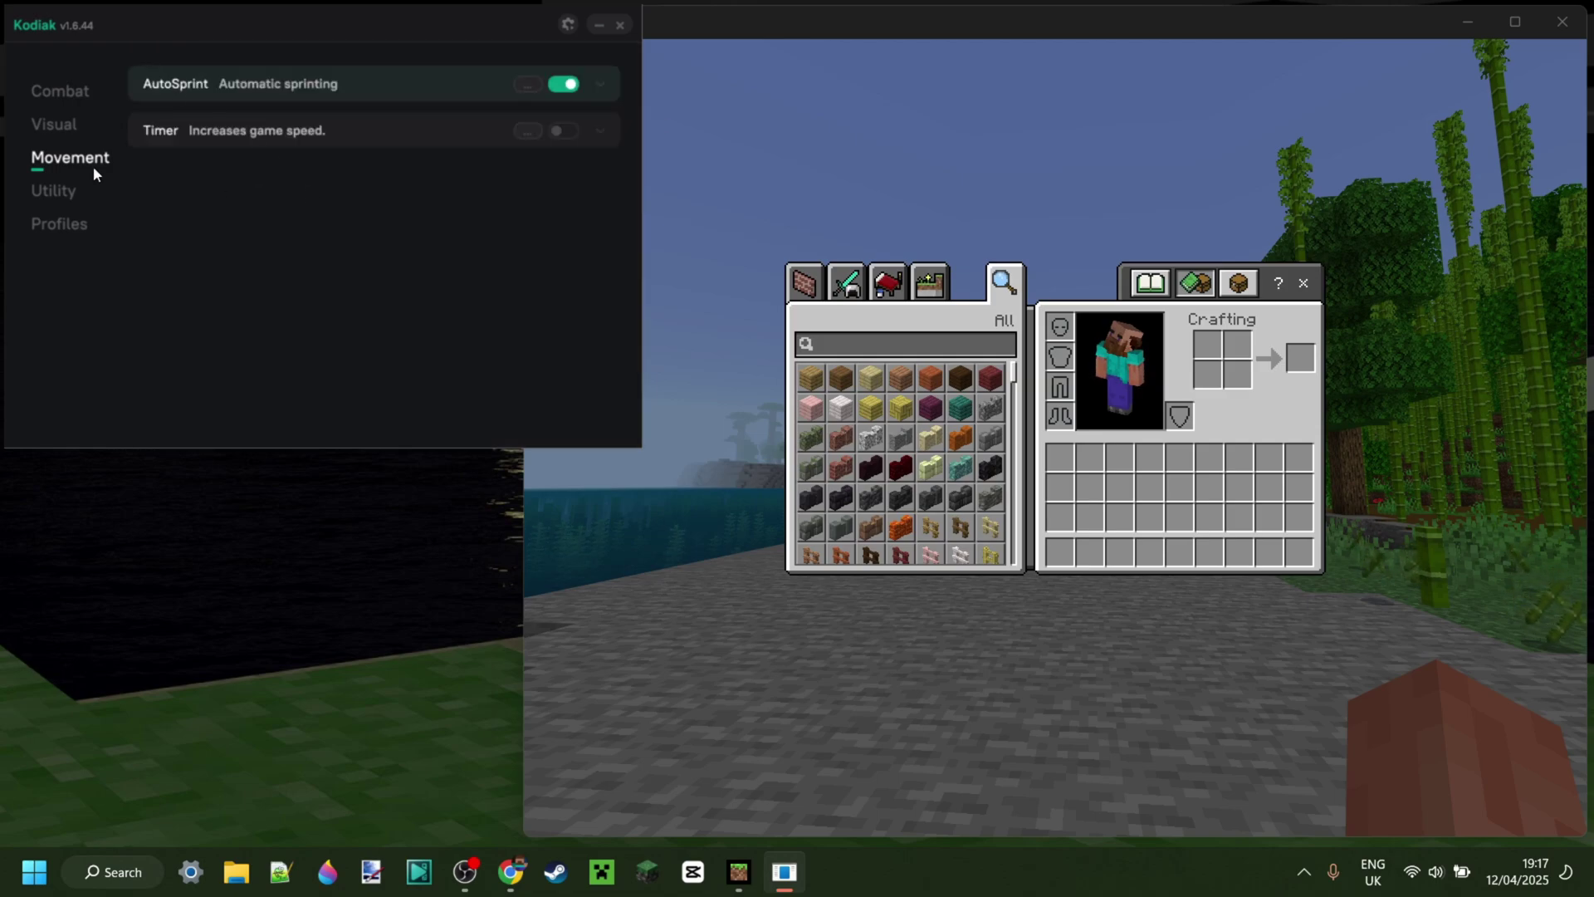
Review the Utility modules, including the FakeLag mode setting, and return to the Utility list
{"action": "left_click", "coordinate": [65, 191]}
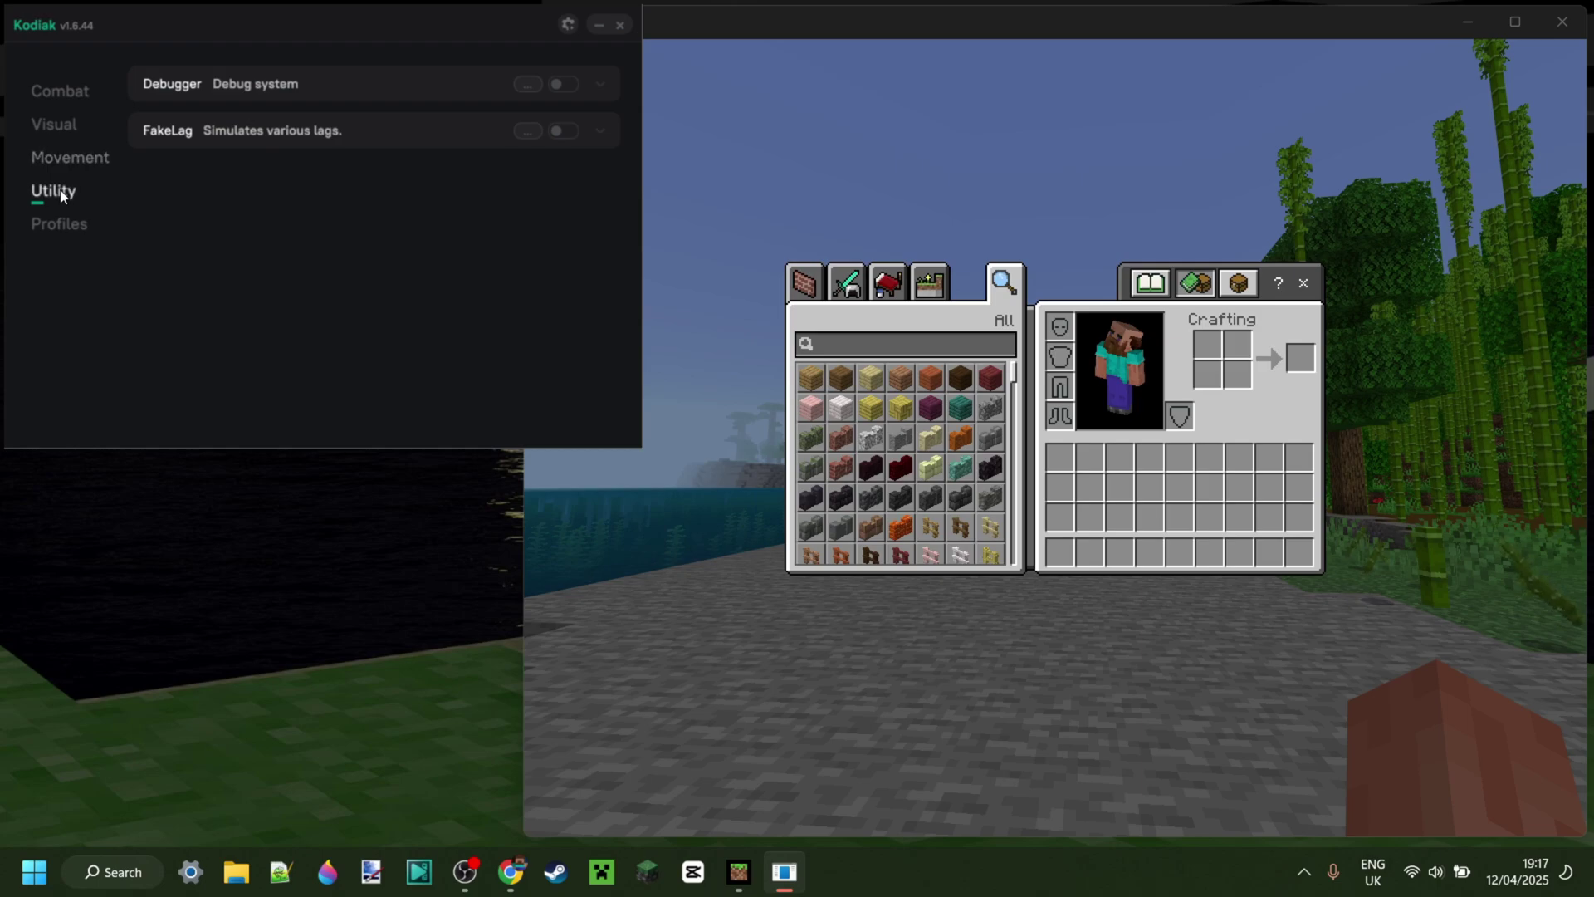
{"action": "left_click", "coordinate": [68, 158]}
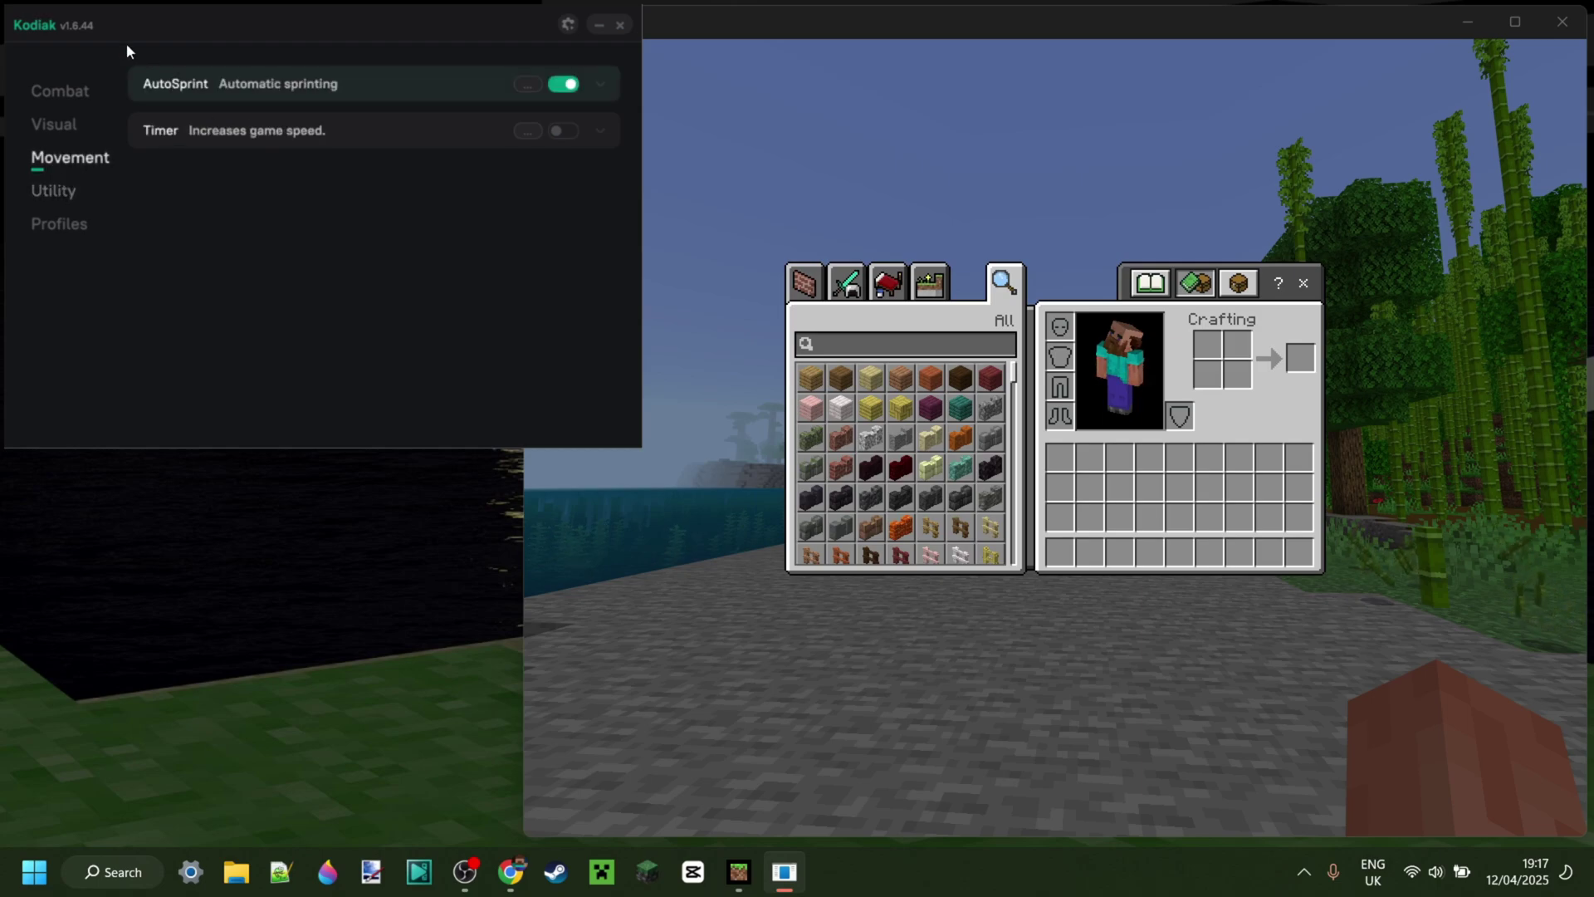
{"action": "left_click", "coordinate": [75, 193]}
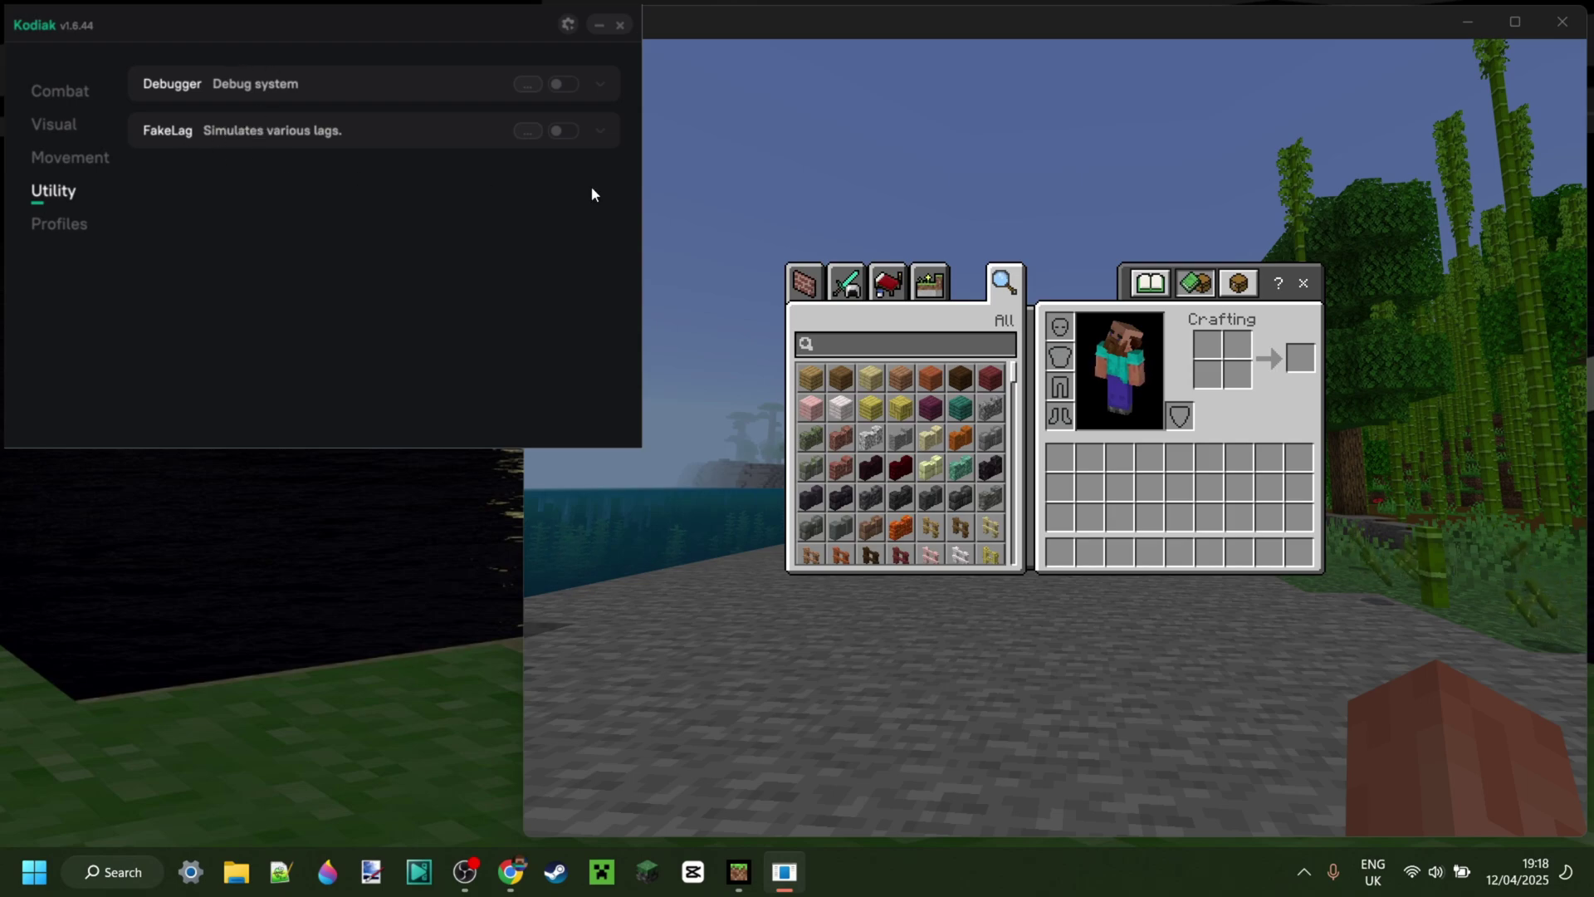
{"action": "left_click", "coordinate": [600, 135]}
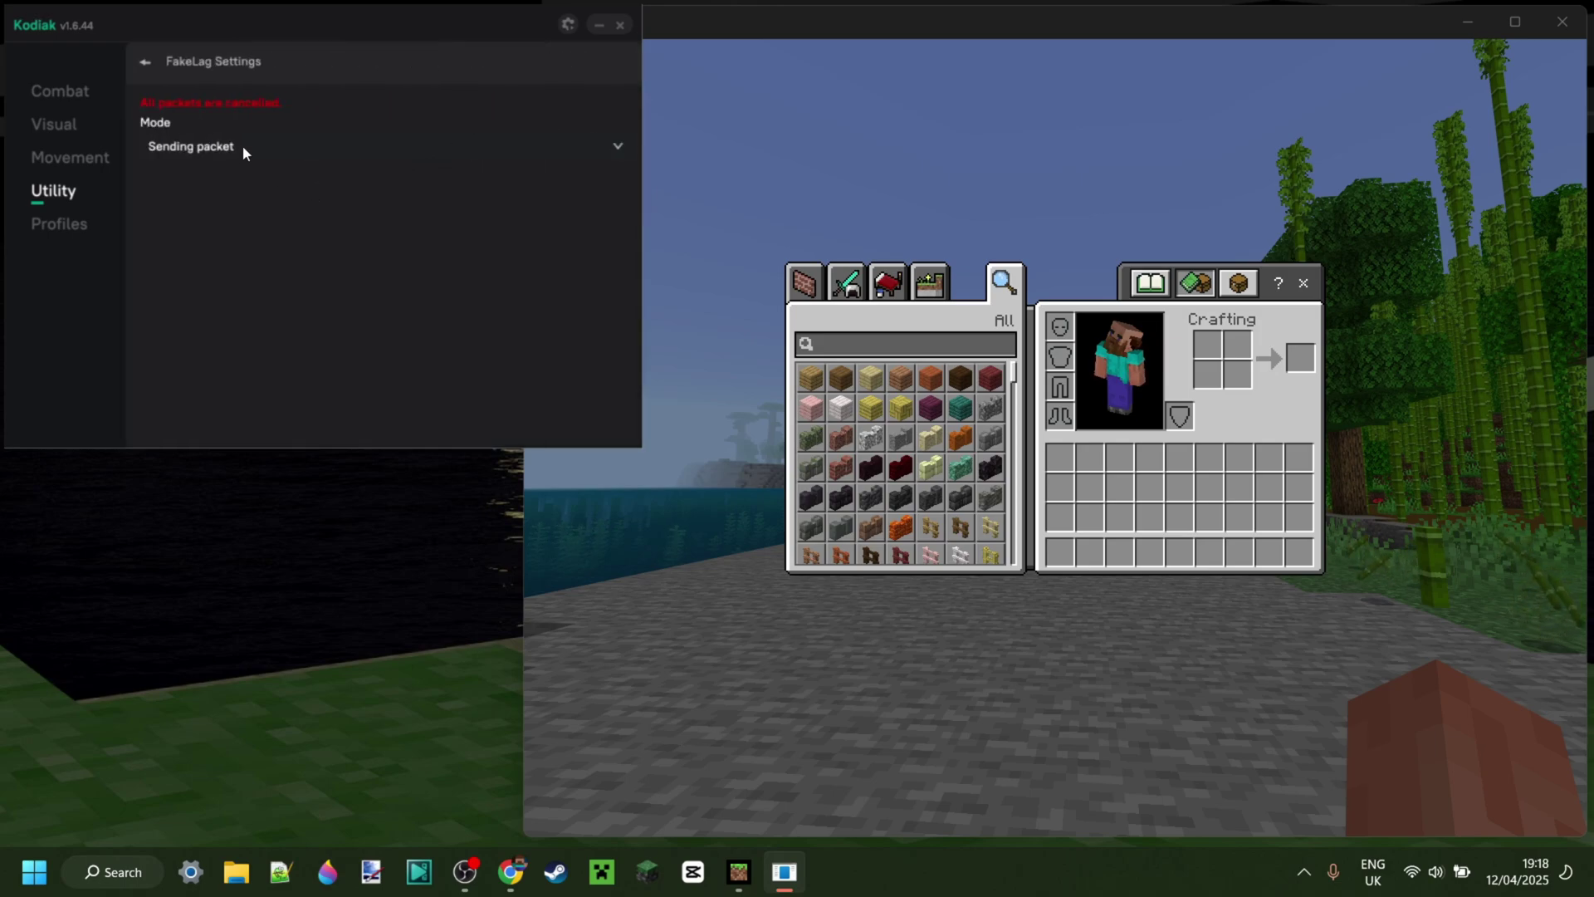
{"action": "left_click", "coordinate": [146, 62]}
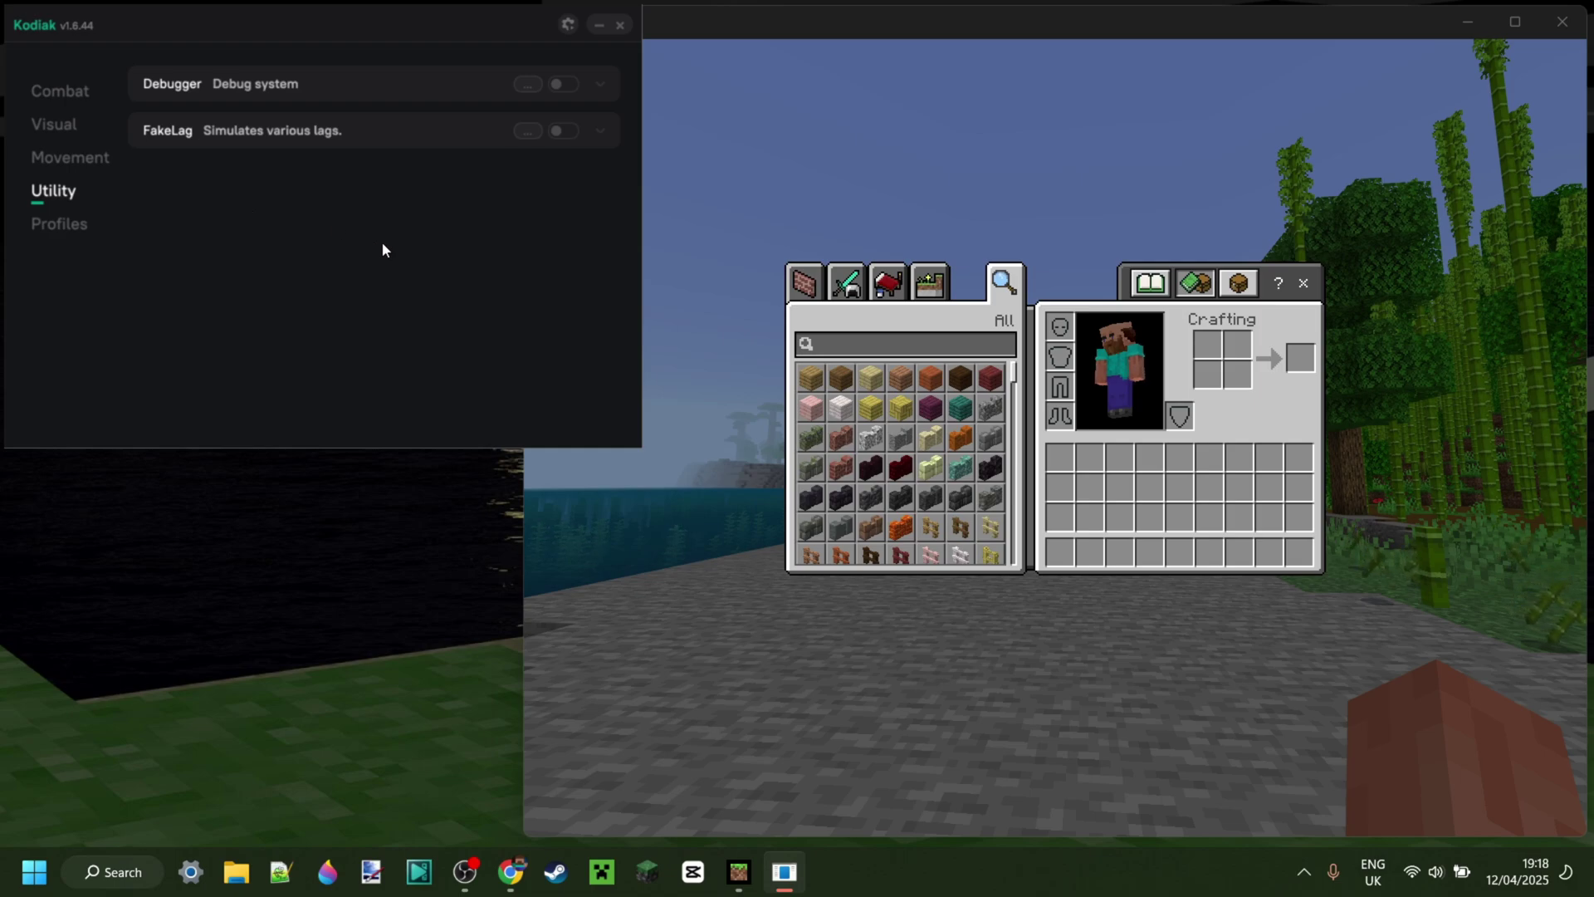
Look through the Profiles and Combat categories, and open the client's own settings down to the GUI and bind options
{"action": "left_click", "coordinate": [67, 234]}
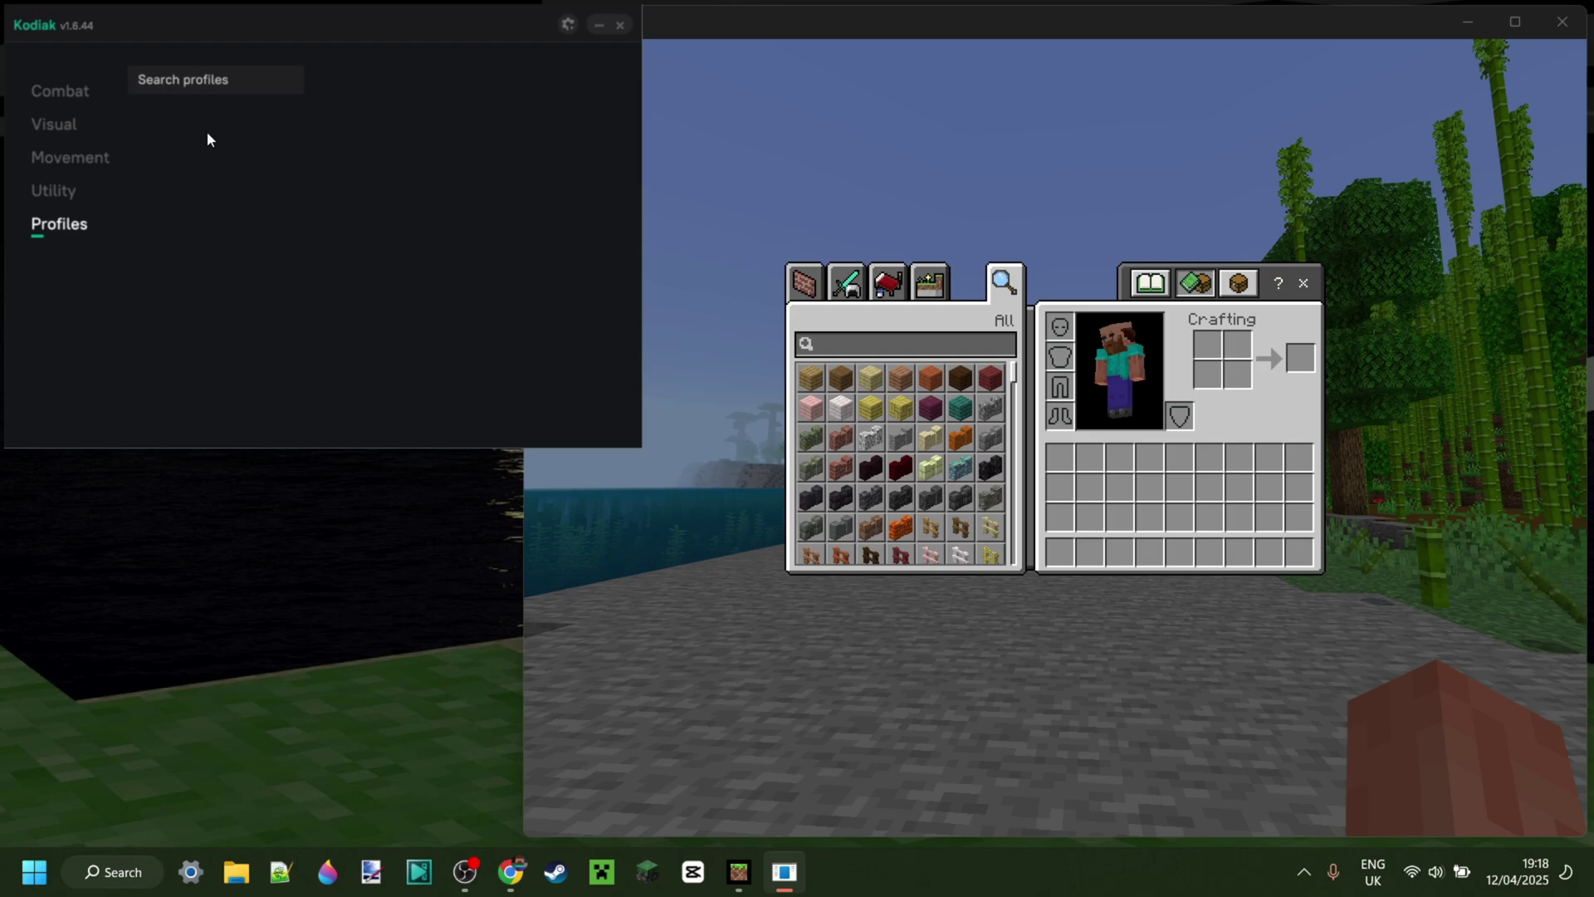
{"action": "left_click", "coordinate": [60, 93]}
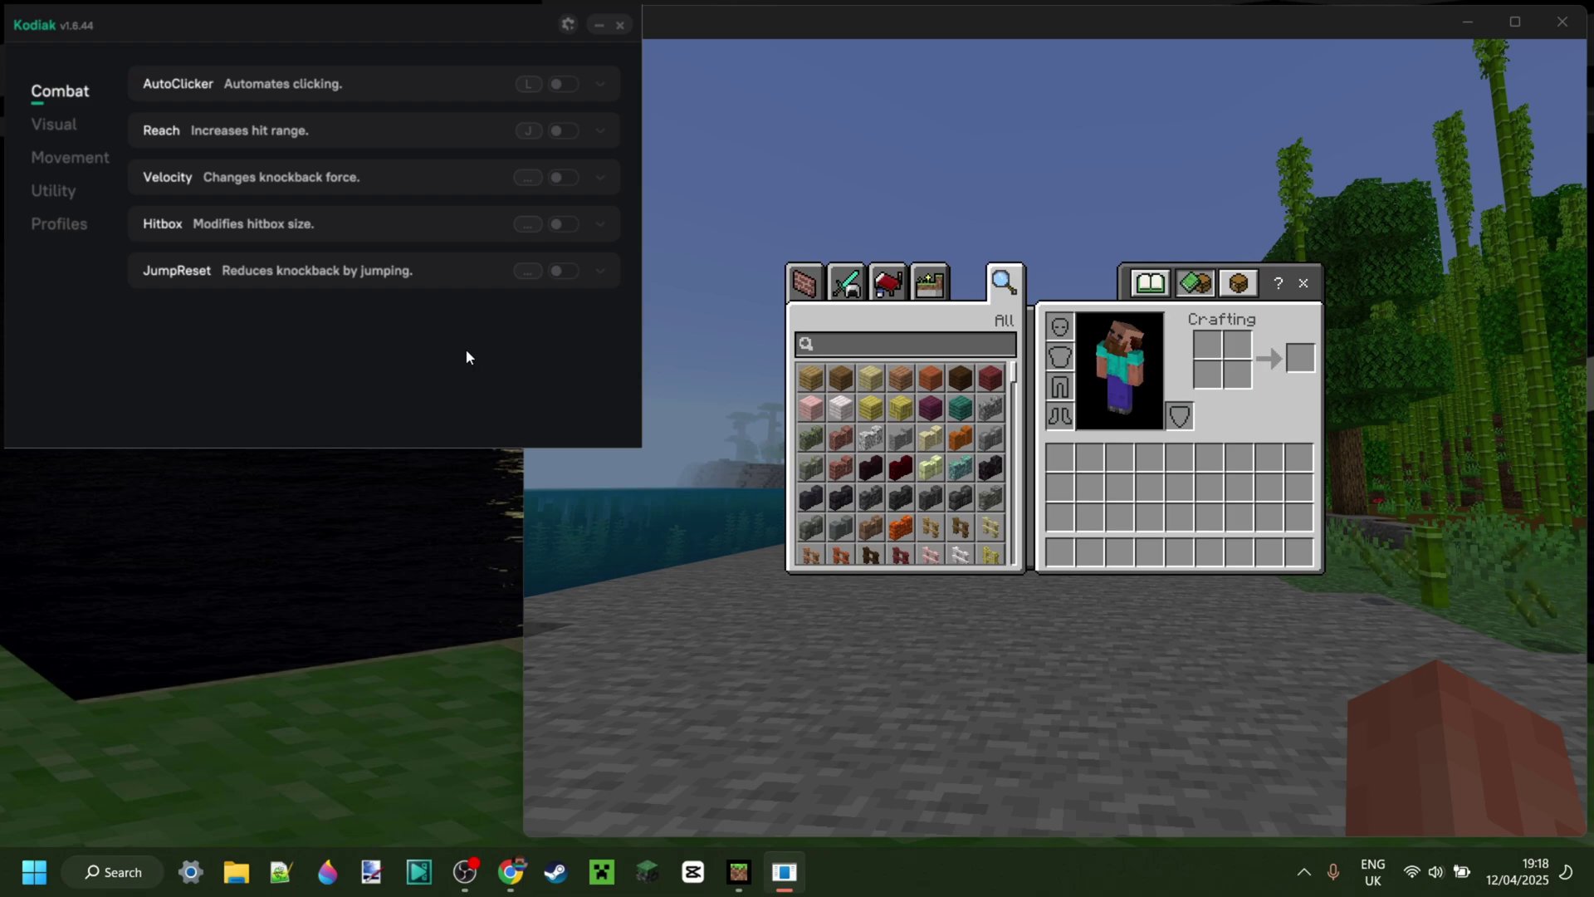
{"action": "left_click", "coordinate": [58, 229]}
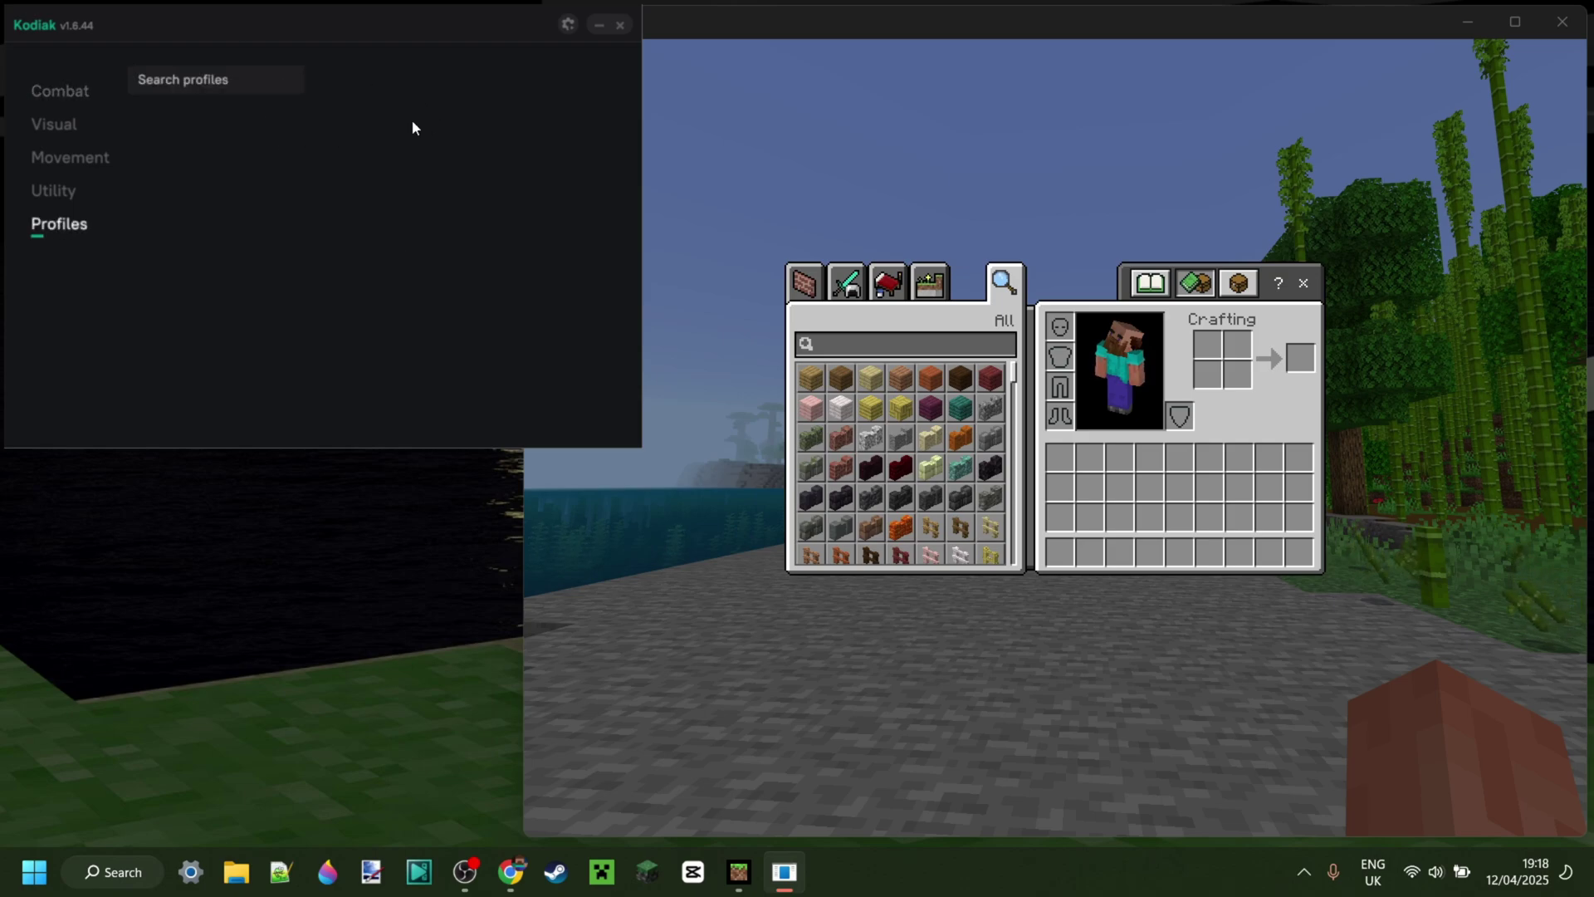
{"action": "left_click", "coordinate": [568, 25]}
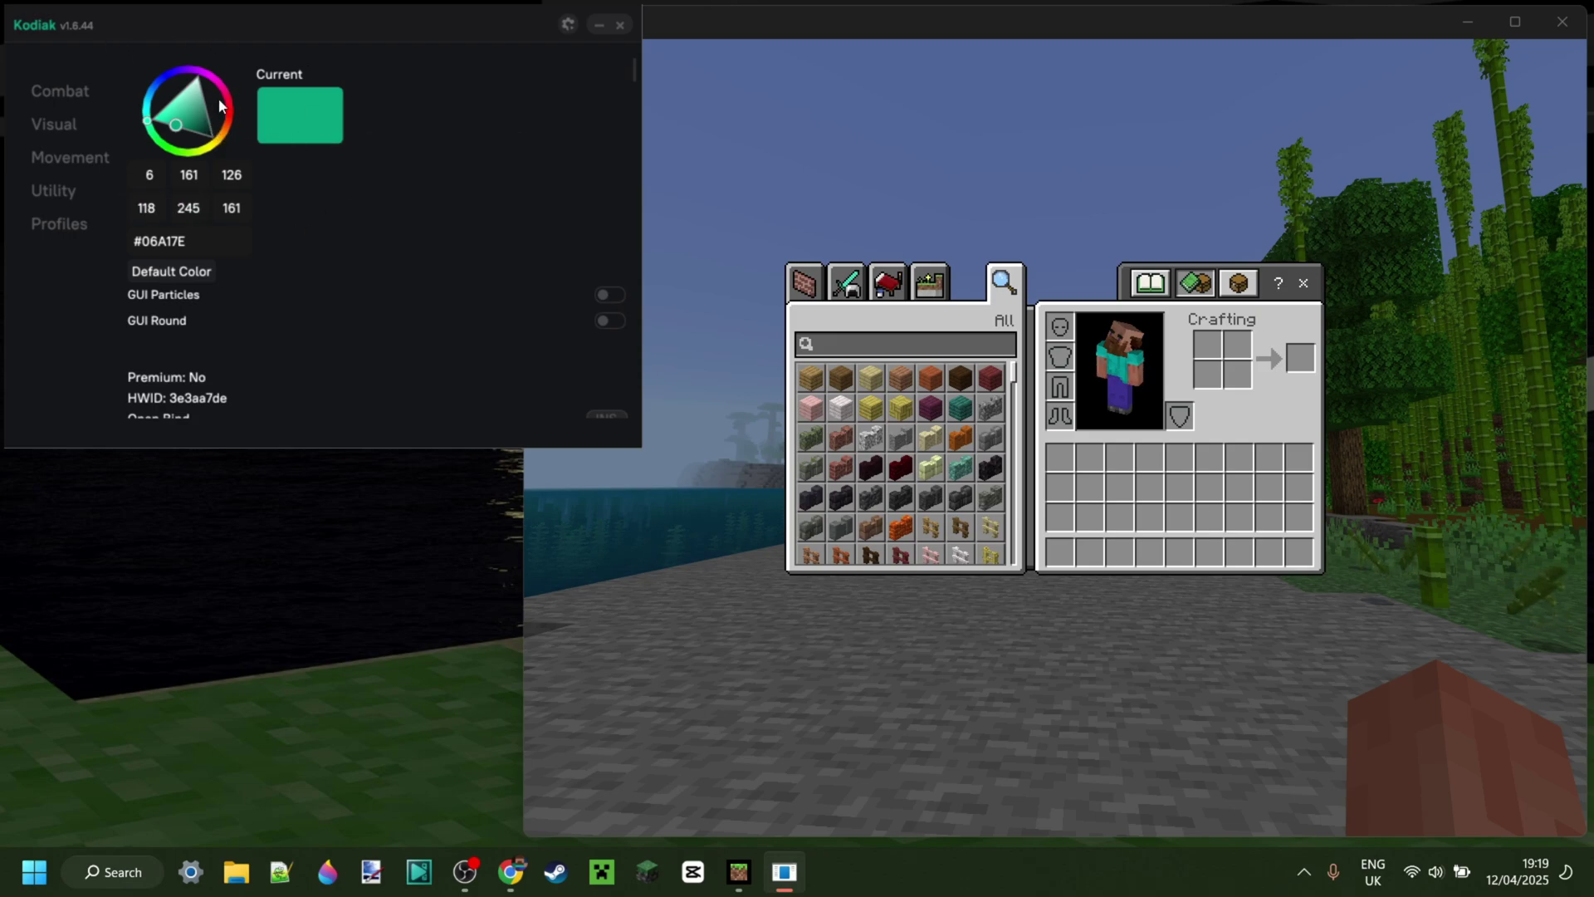
{"action": "scroll", "coordinate": [430, 127], "scroll_direction": "down", "scroll_amount": 1}
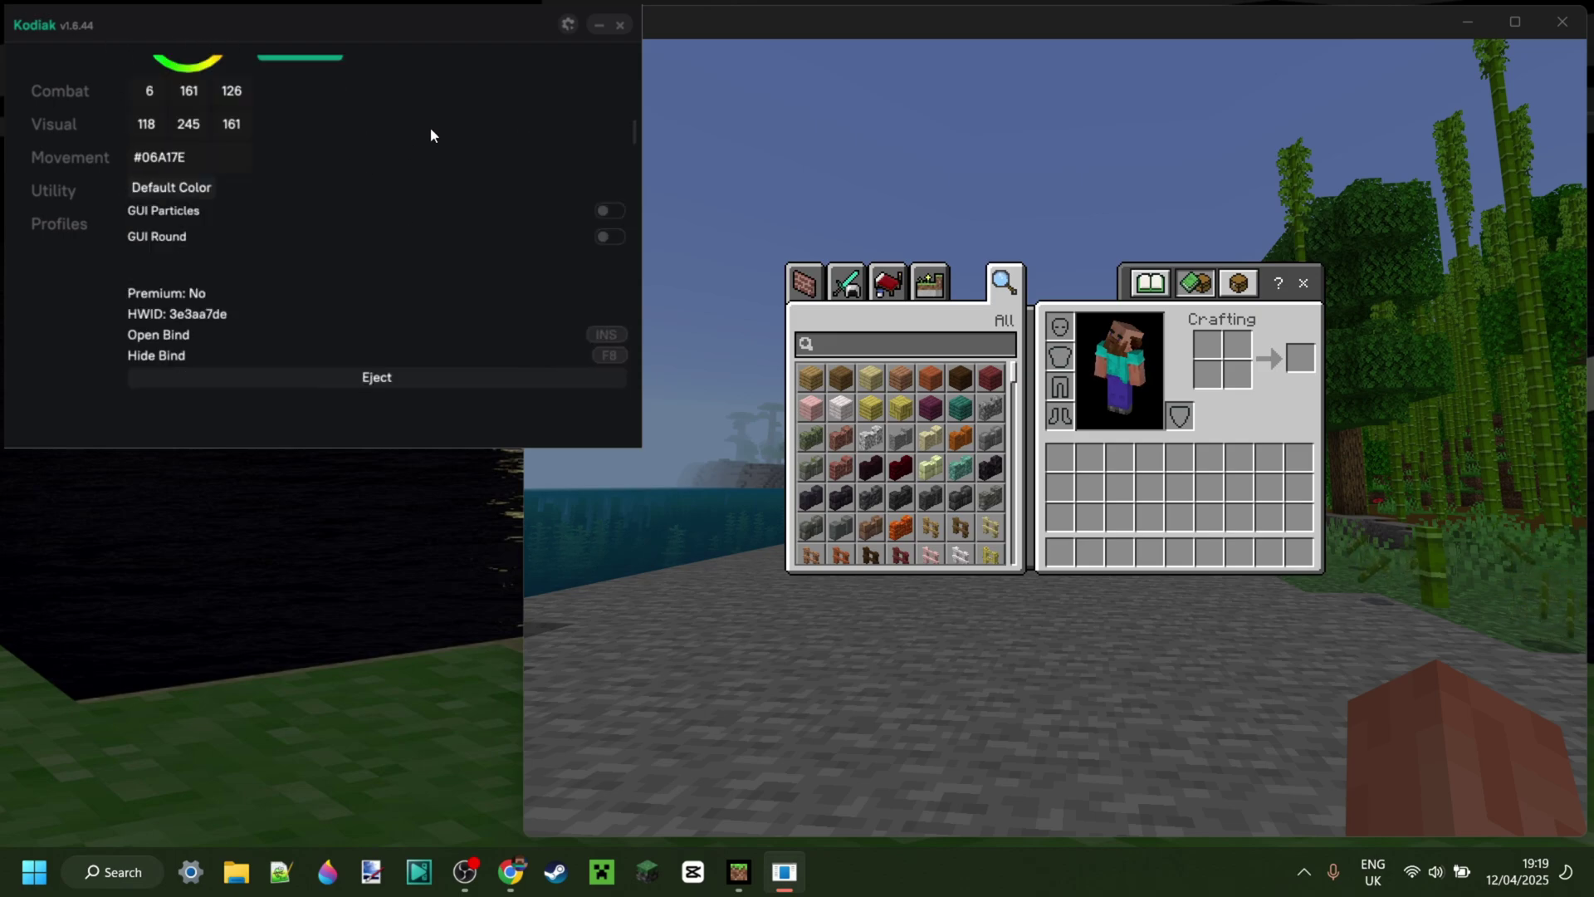
Try the GUI Round and GUI Particles options in the client settings, and switch both back off
{"action": "left_click", "coordinate": [611, 239]}
{"action": "left_click", "coordinate": [413, 280]}
{"action": "left_click_drag", "start_coordinate": [470, 281], "coordinate": [333, 279]}
{"action": "left_click", "coordinate": [607, 237]}
{"action": "left_click", "coordinate": [609, 211]}
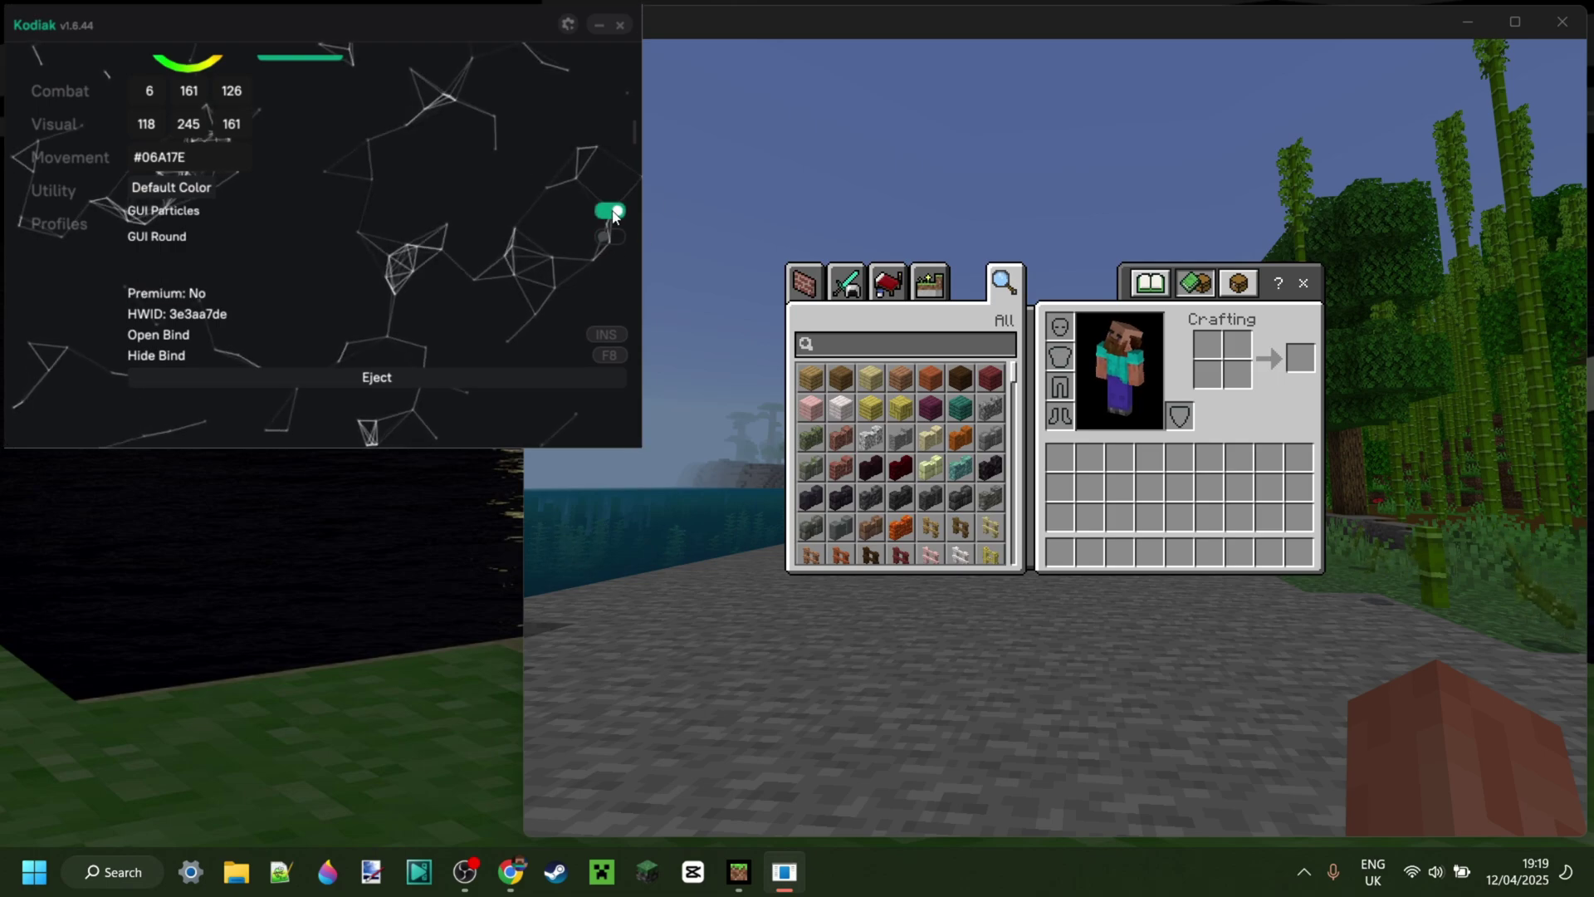
{"action": "left_click", "coordinate": [612, 212]}
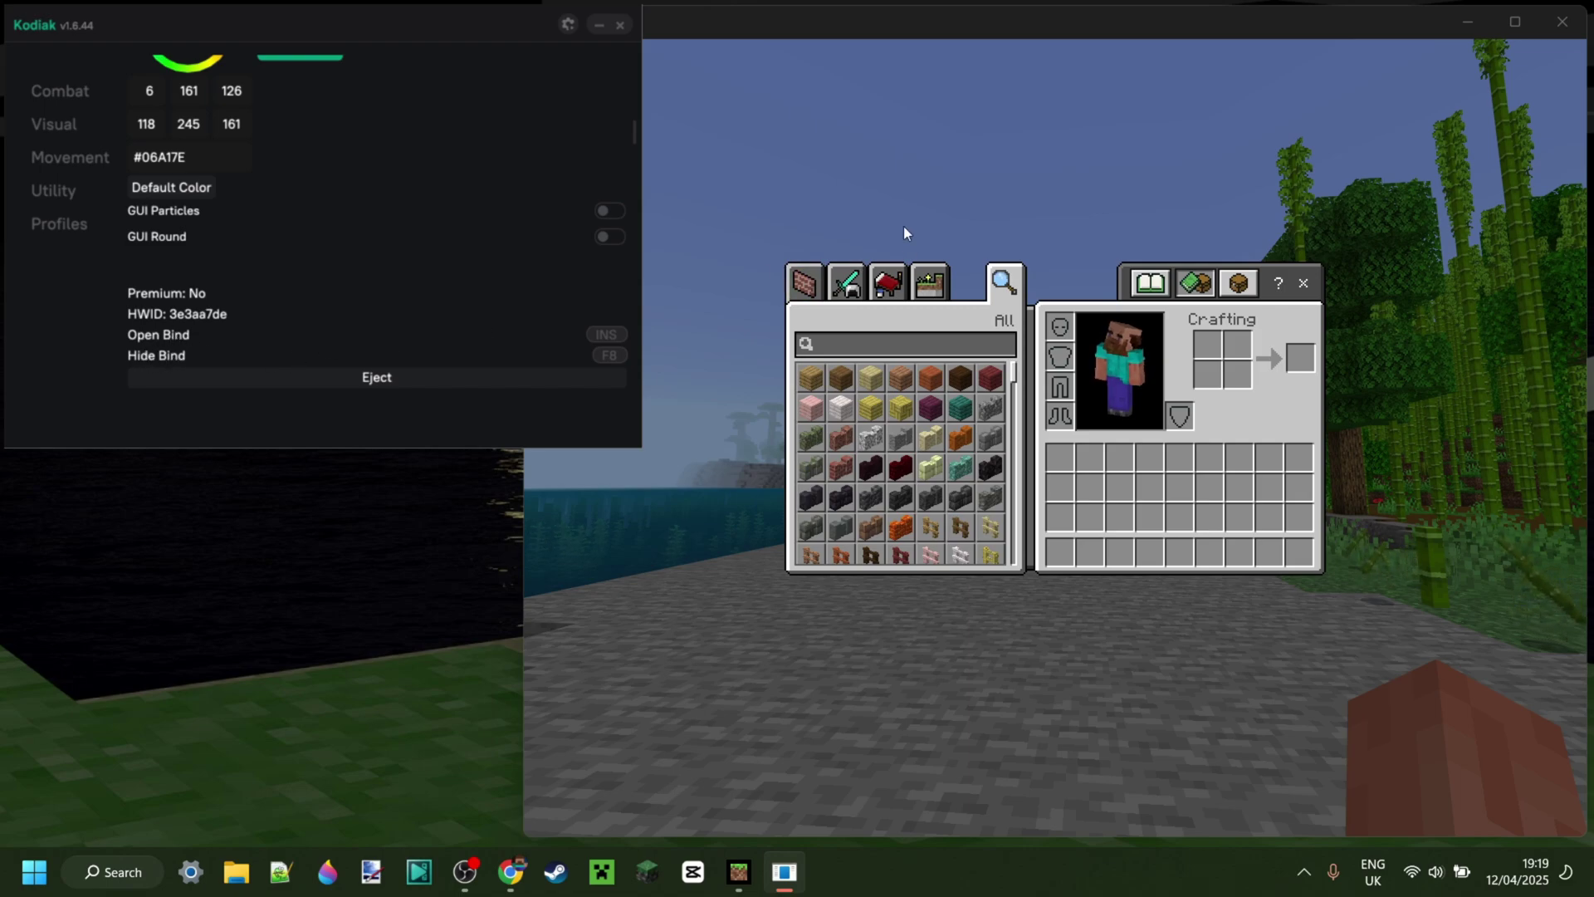
Bring the Minecraft window in front of the Kodiak client
{"action": "left_click", "coordinate": [831, 37]}
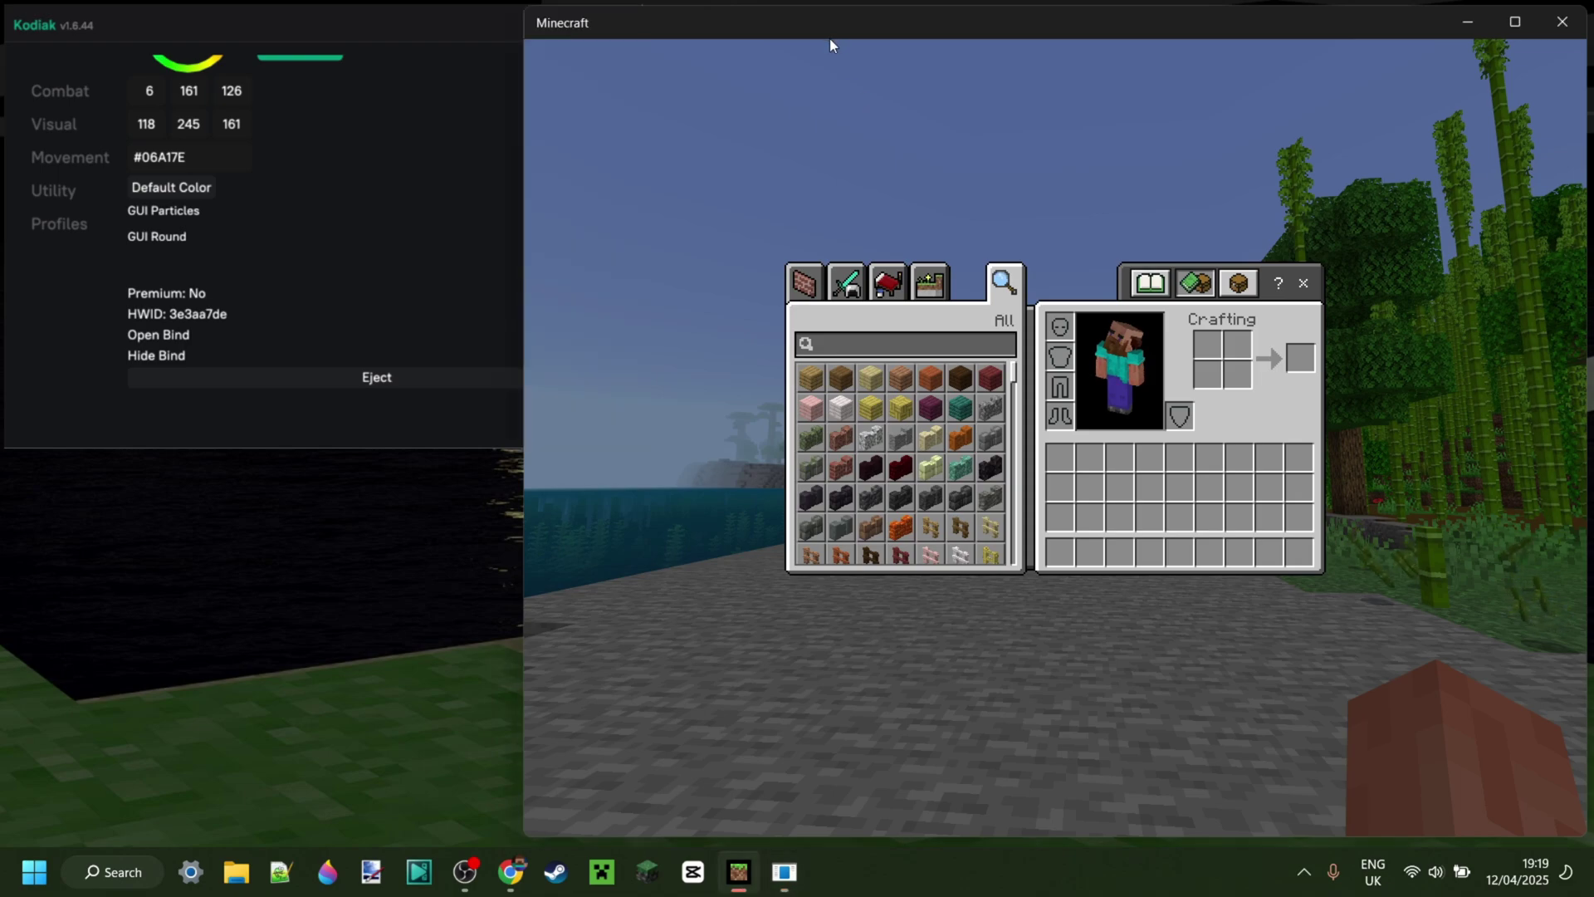
Hide the Kodiak client, show it again, and bring it in front of the Minecraft window
{"action": "key", "text": "Insert"}
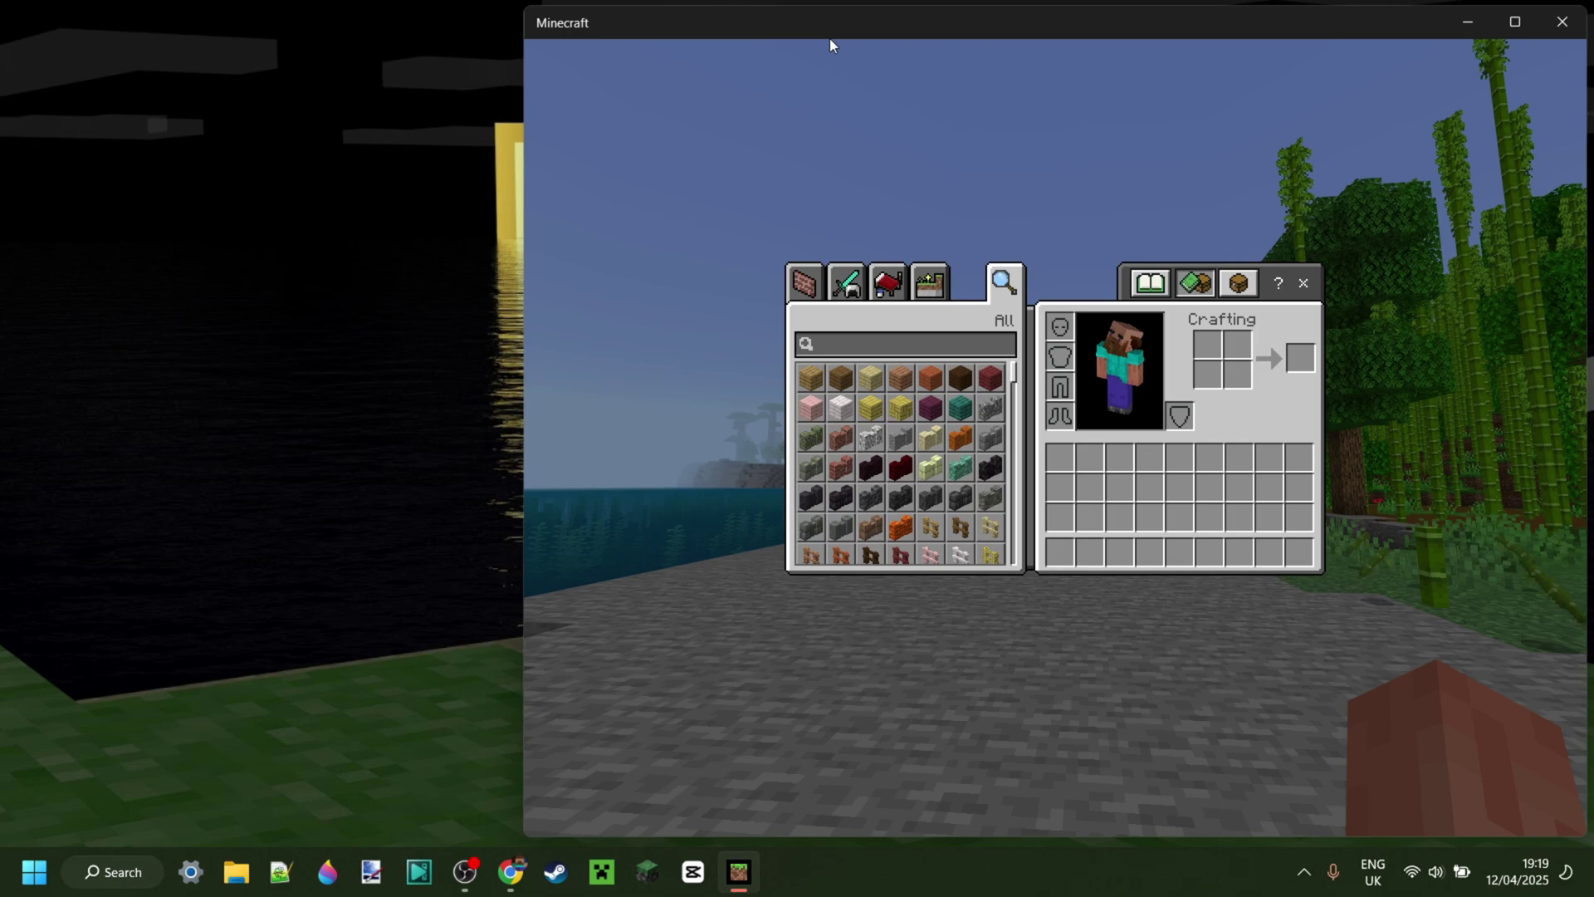
{"action": "key", "text": "Insert"}
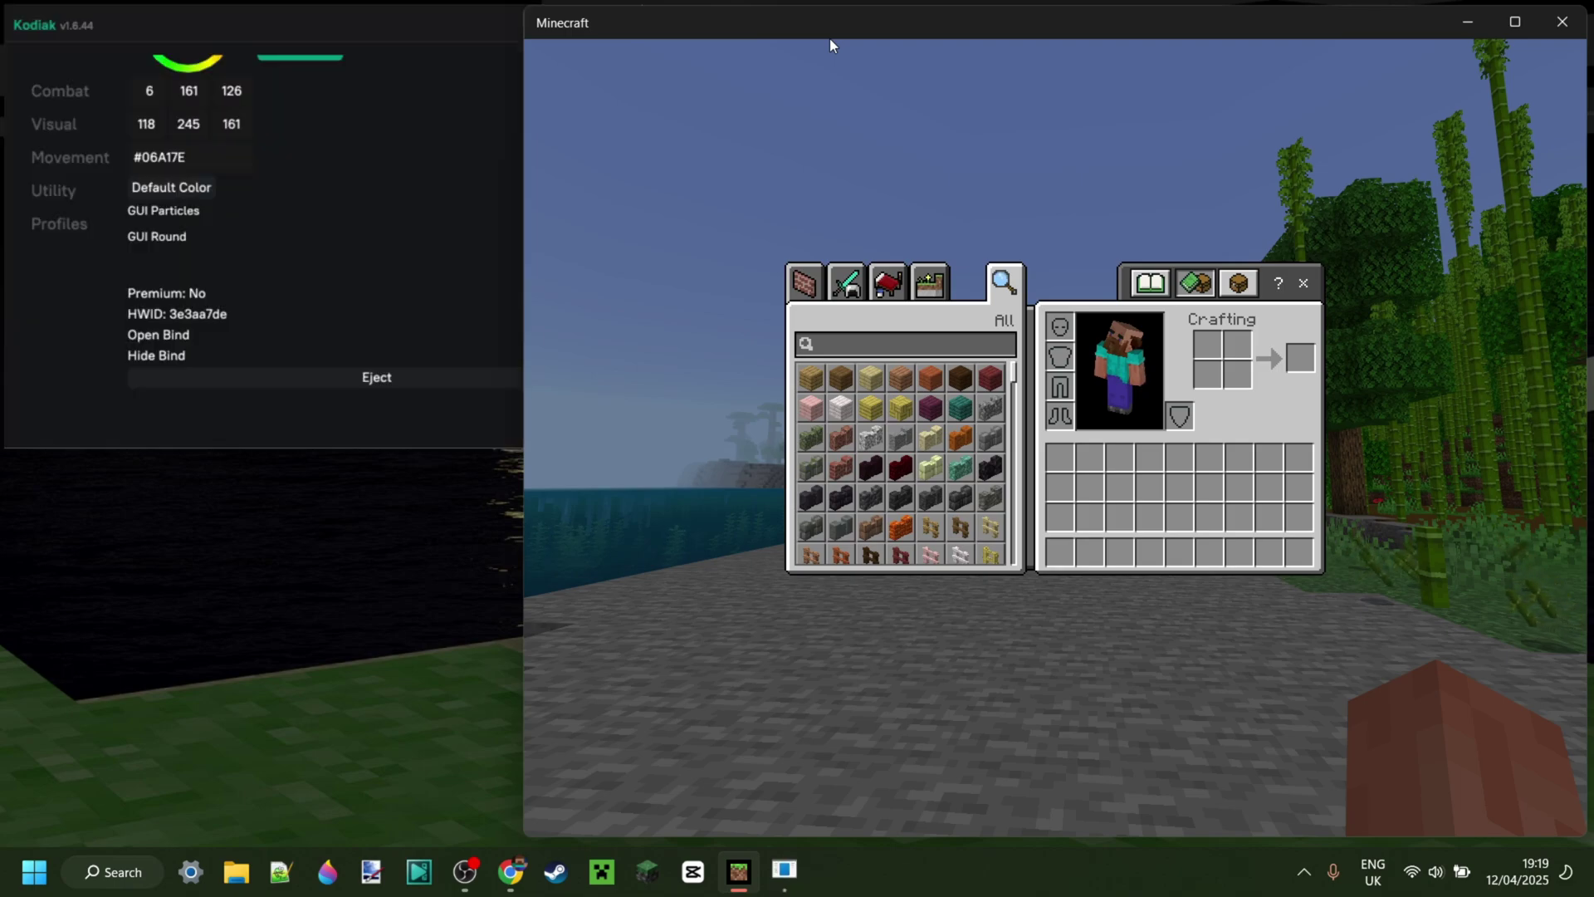
{"action": "left_click", "coordinate": [444, 25]}
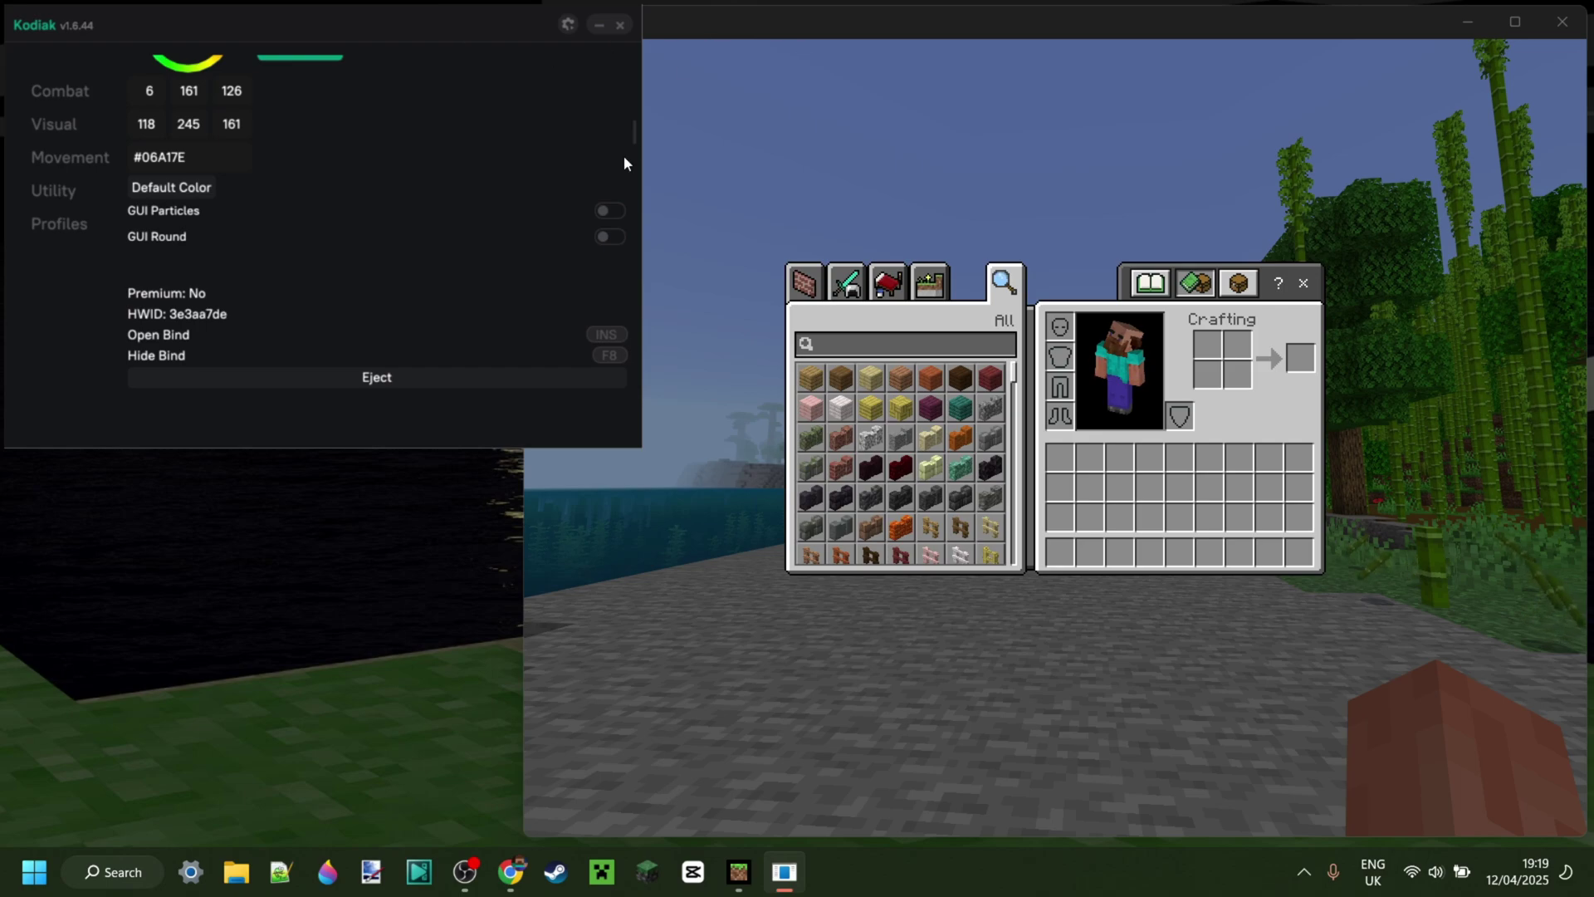
Close the inventory, call up the Kodiak client over the running Minecraft game, and reopen the inventory
{"action": "left_click", "coordinate": [1029, 33]}
{"action": "key", "text": "e"}
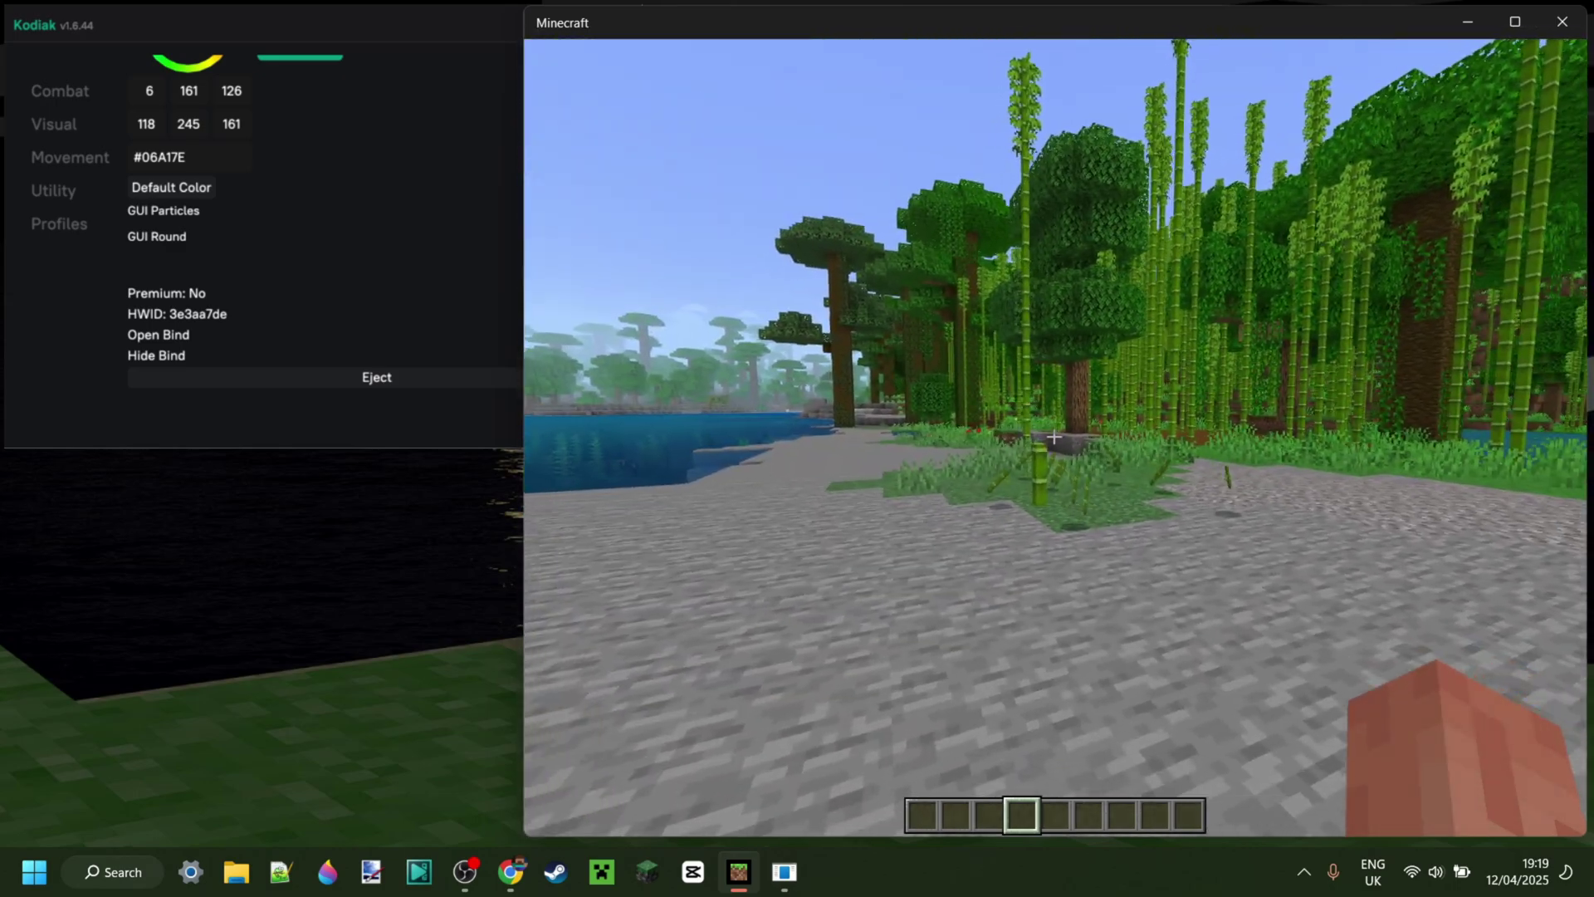
{"action": "left_click", "coordinate": [1053, 436]}
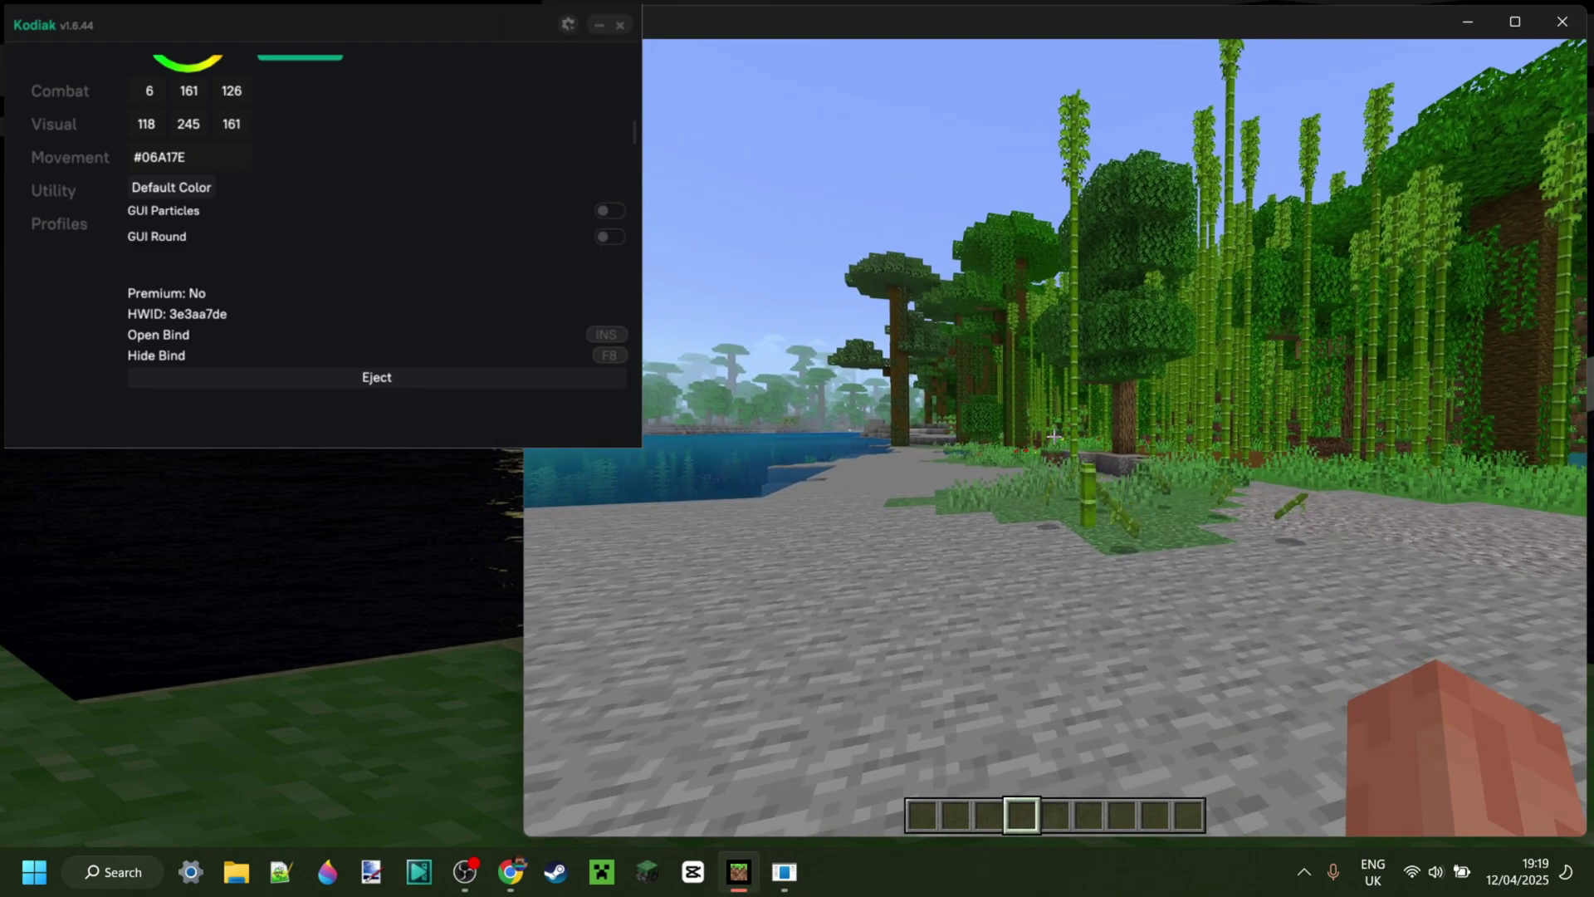
{"action": "key", "text": "Escape"}
{"action": "key", "text": "e"}
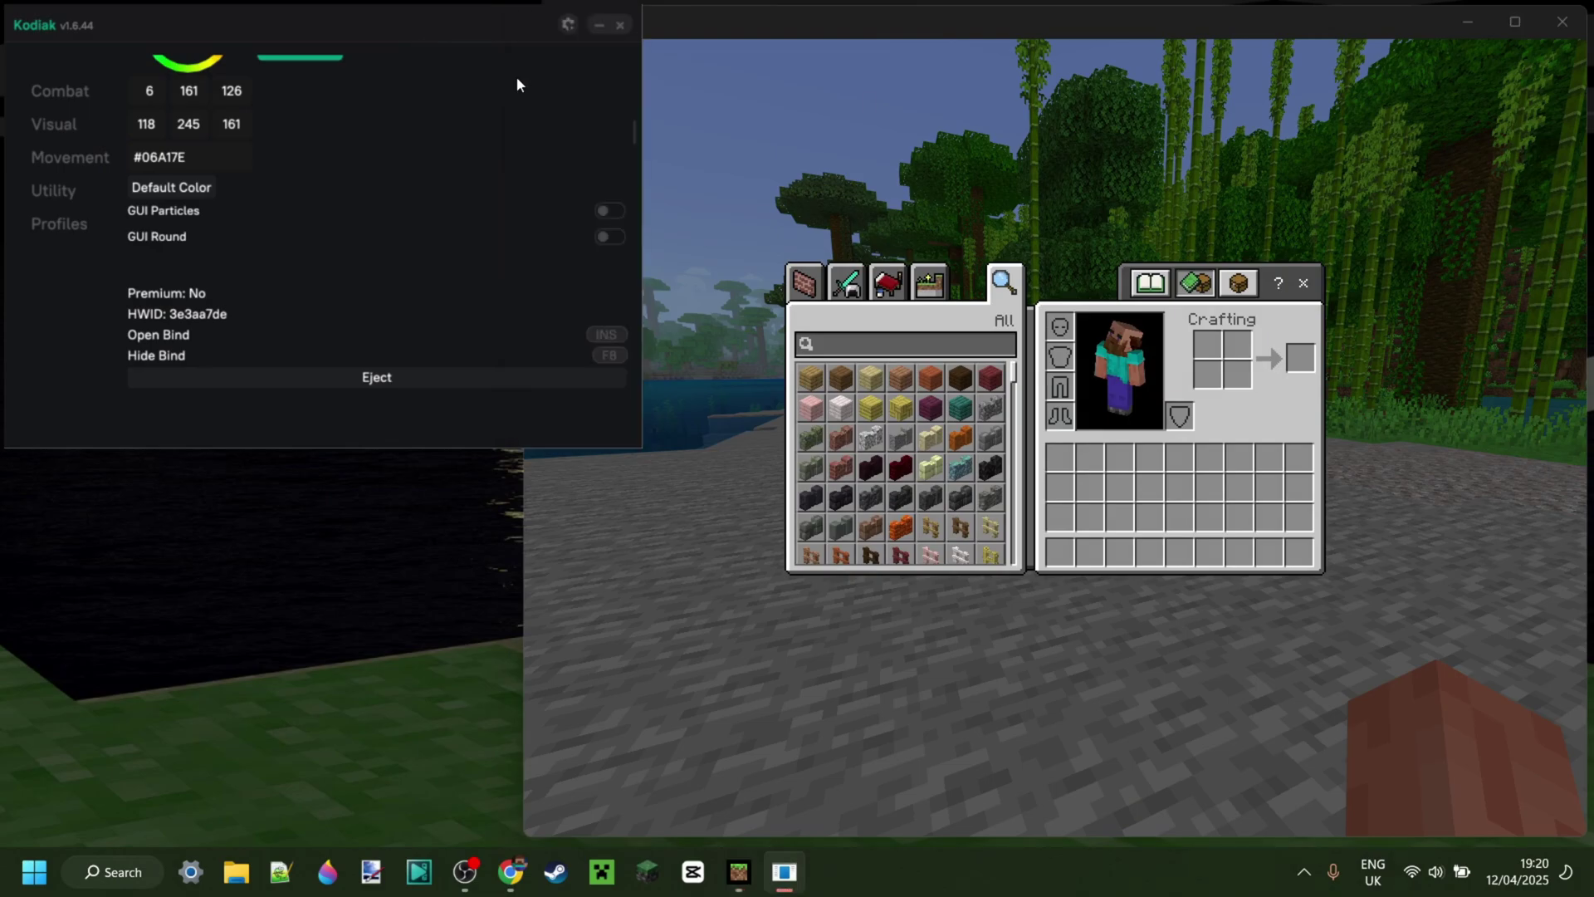
Maximize the Minecraft window, call up the Kodiak client over the running game, and restore the window to its smaller size
{"action": "left_click", "coordinate": [1520, 29]}
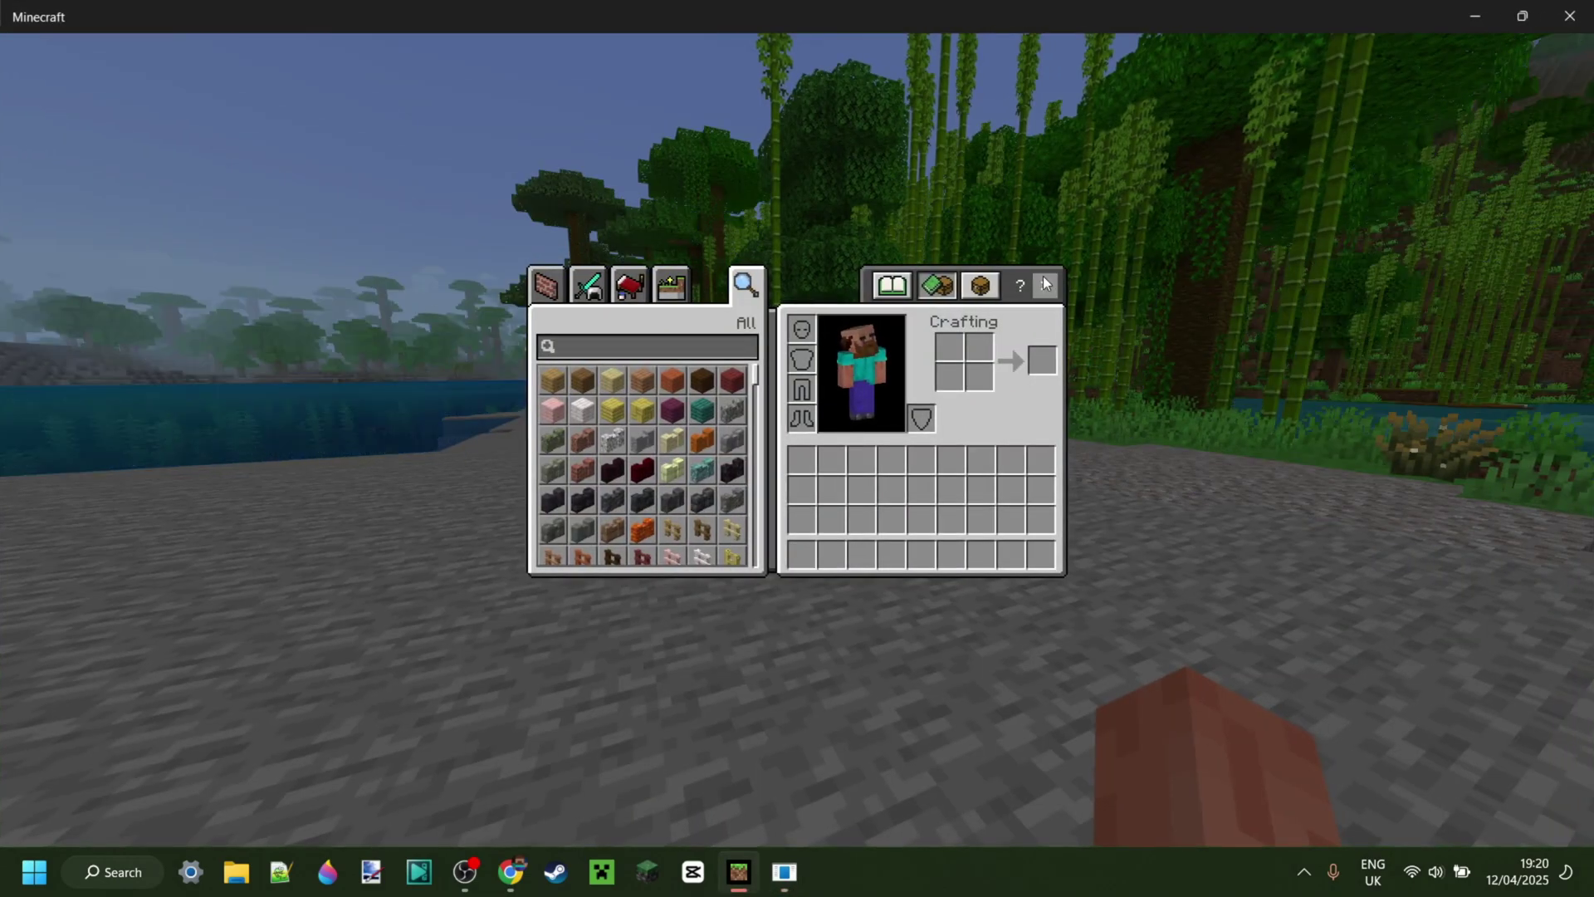
{"action": "key", "text": "e"}
{"action": "key", "text": "Insert"}
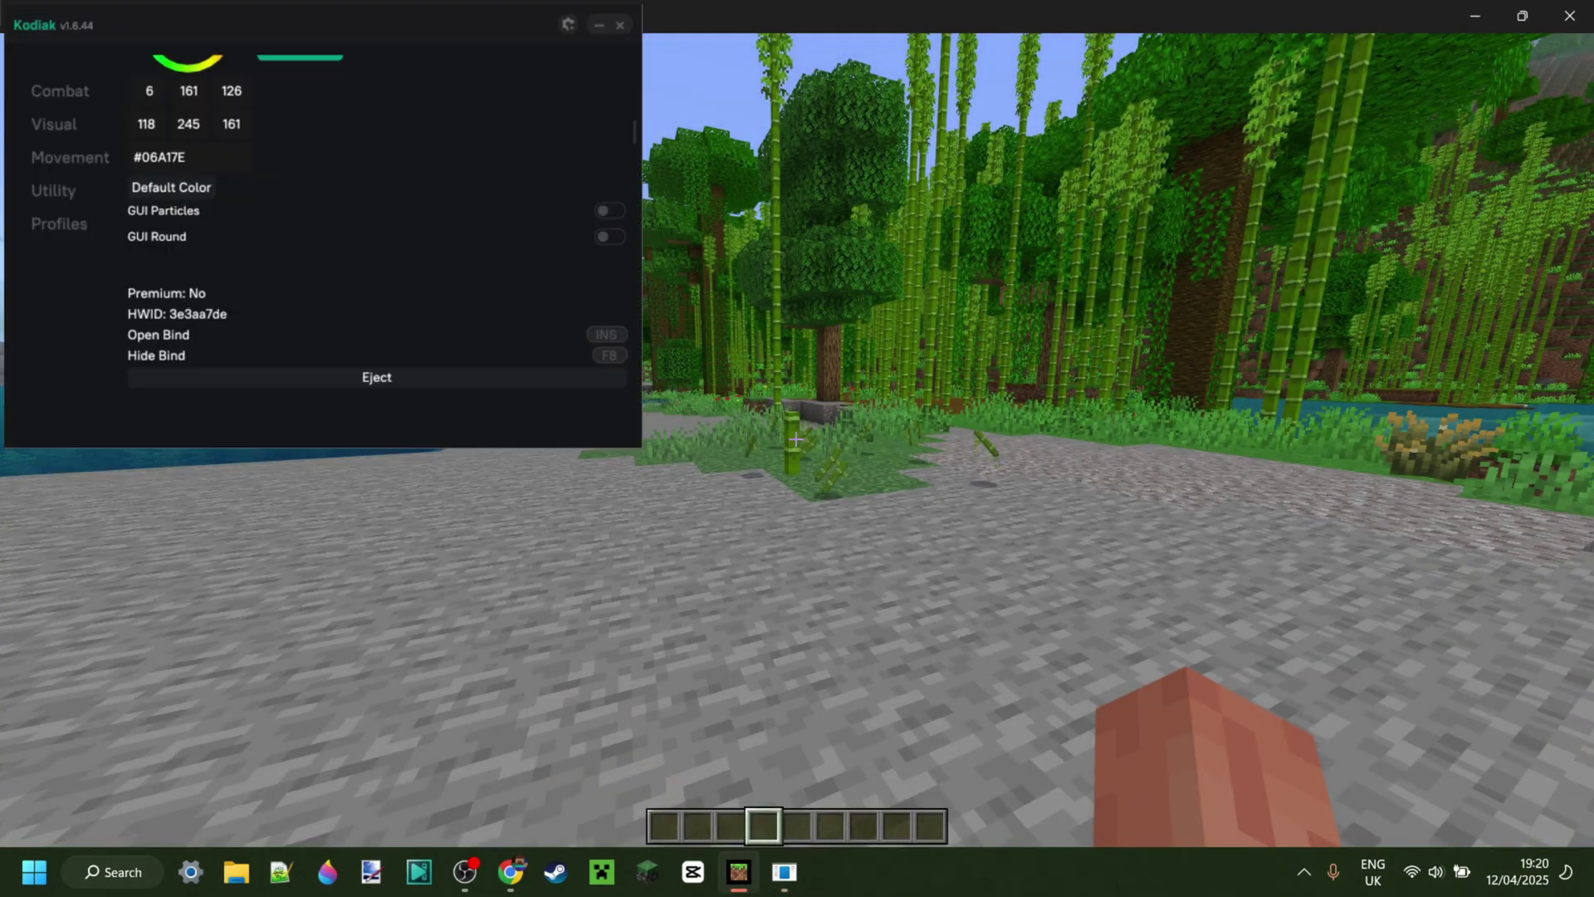
{"action": "key", "text": "Escape"}
{"action": "left_click", "coordinate": [1519, 16]}
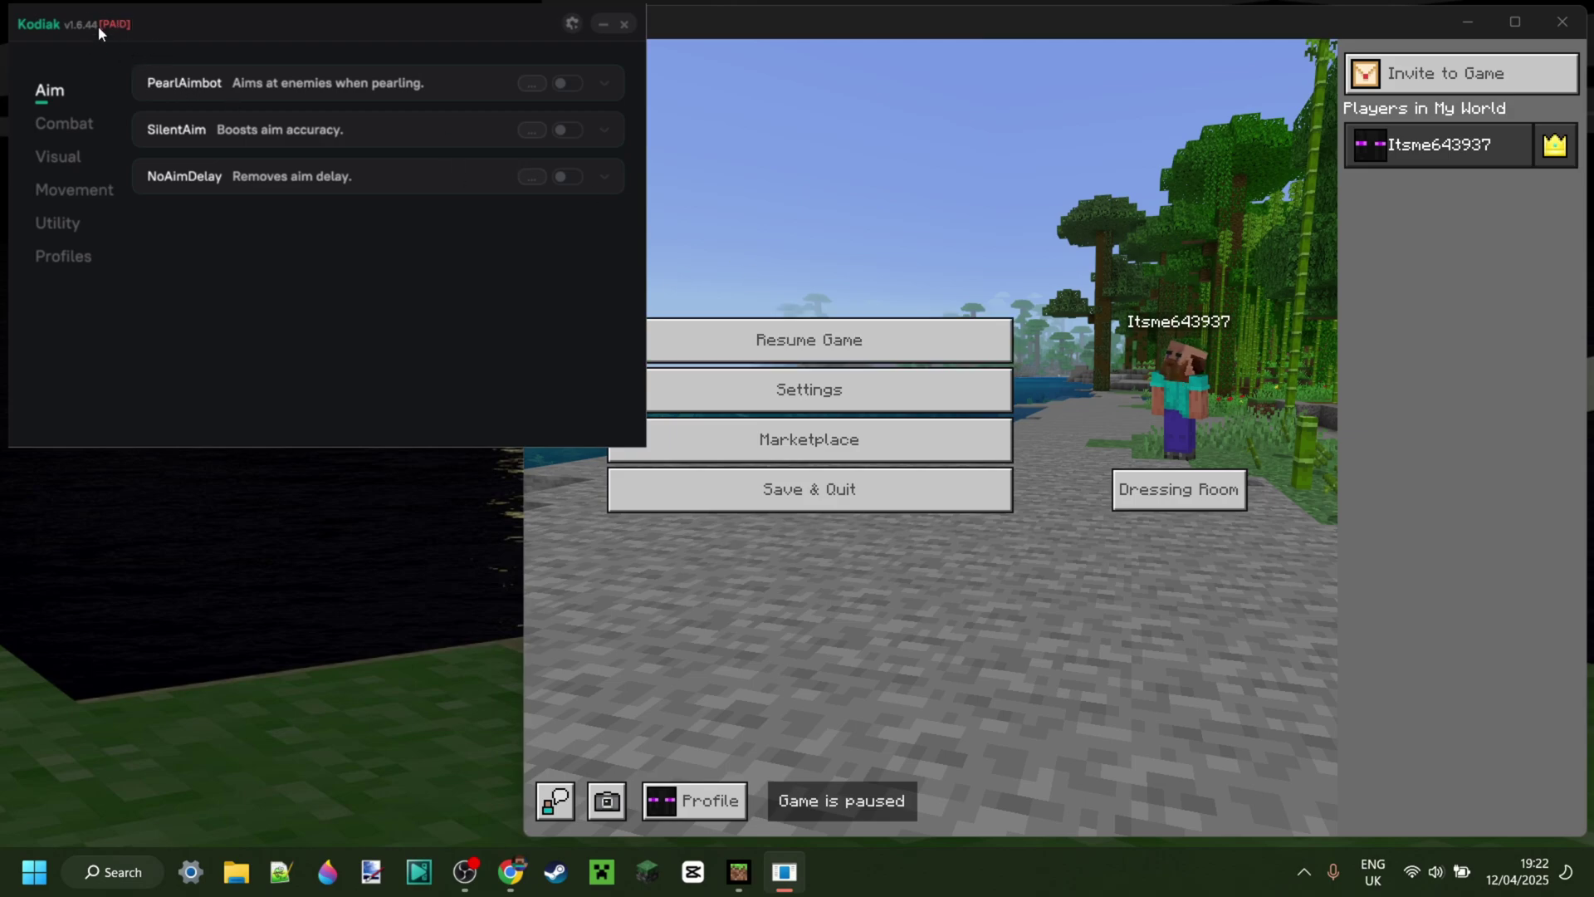
Look through the paid client's own settings down to the bind options, and return to the Aim category
{"action": "left_click", "coordinate": [571, 26]}
{"action": "scroll", "coordinate": [480, 154], "scroll_direction": "down", "scroll_amount": 3}
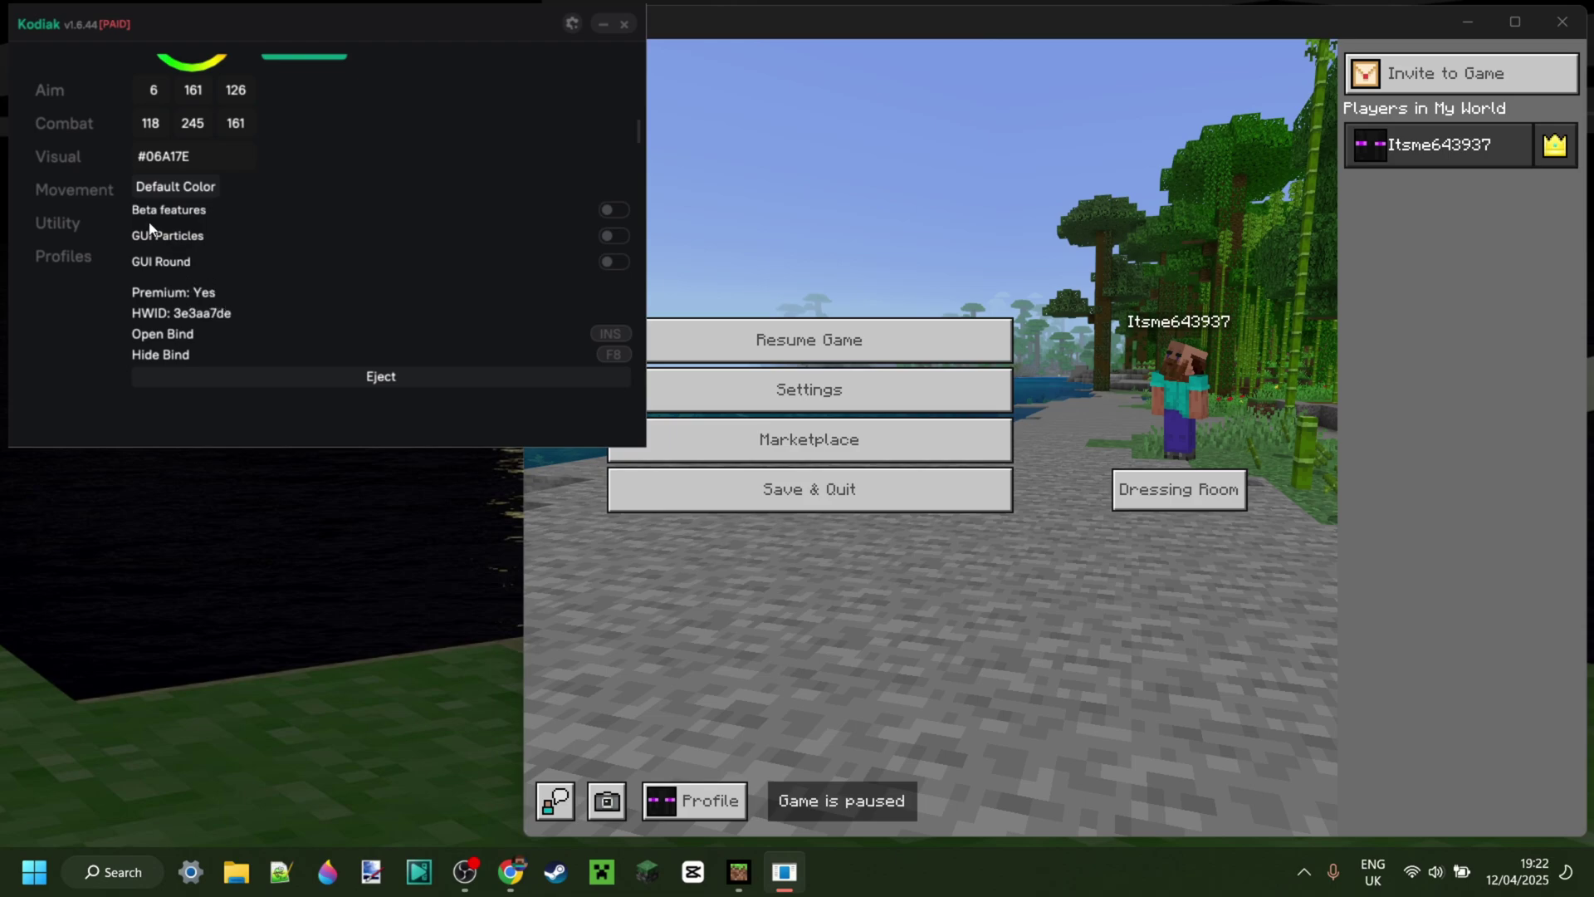
{"action": "left_click", "coordinate": [52, 88]}
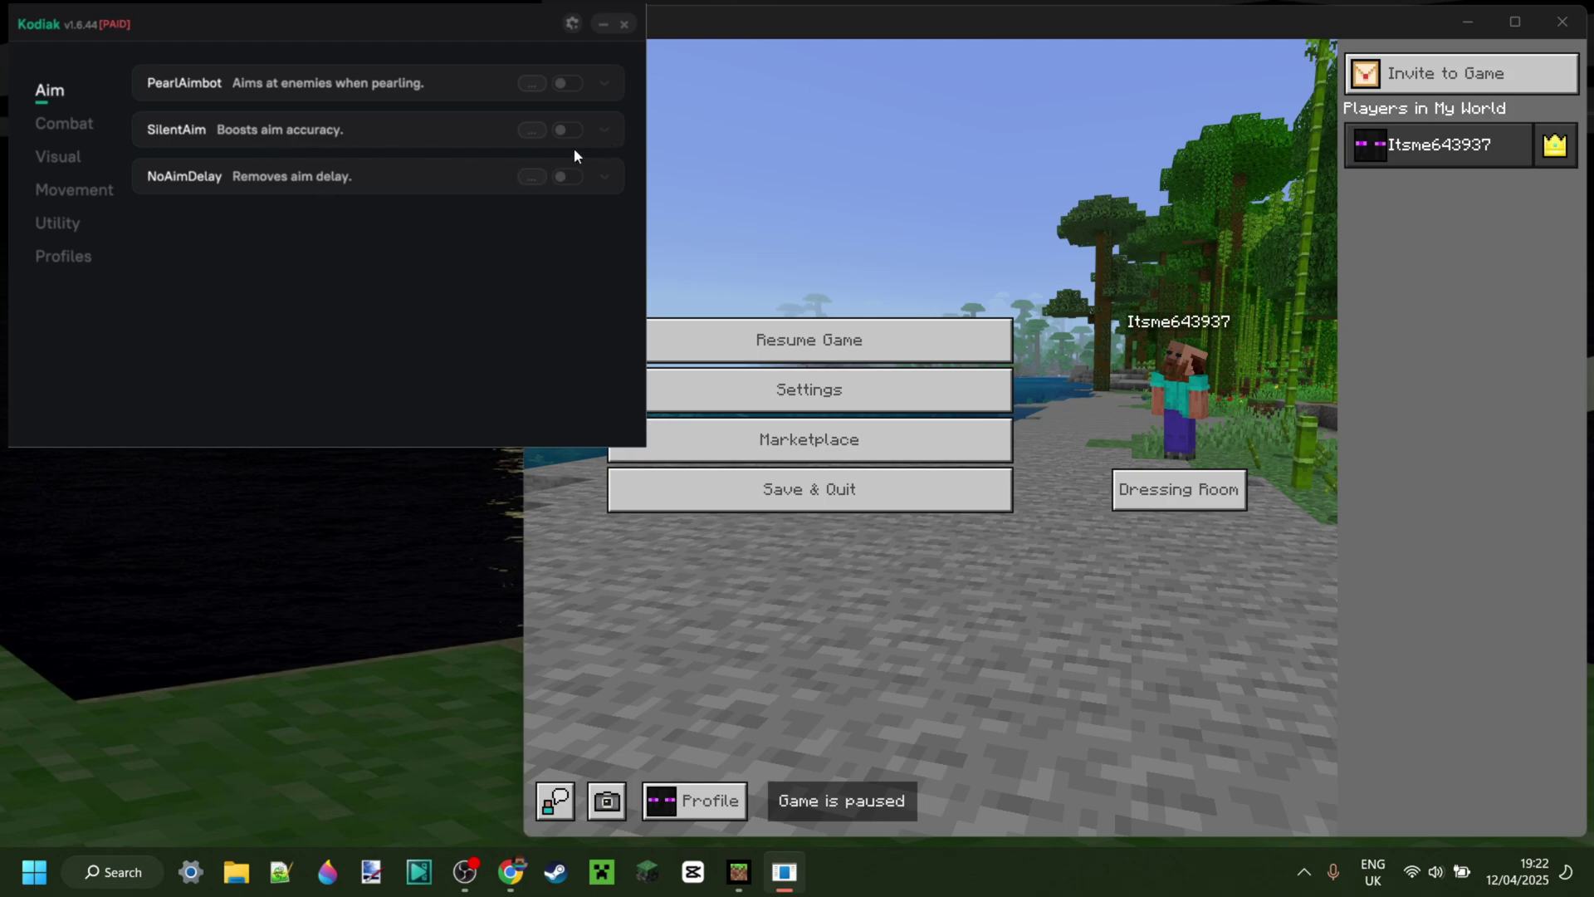
Review the settings of the SilentAim, PearlAimbot and NoAimDelay modules in the Aim category
{"action": "left_click", "coordinate": [604, 133]}
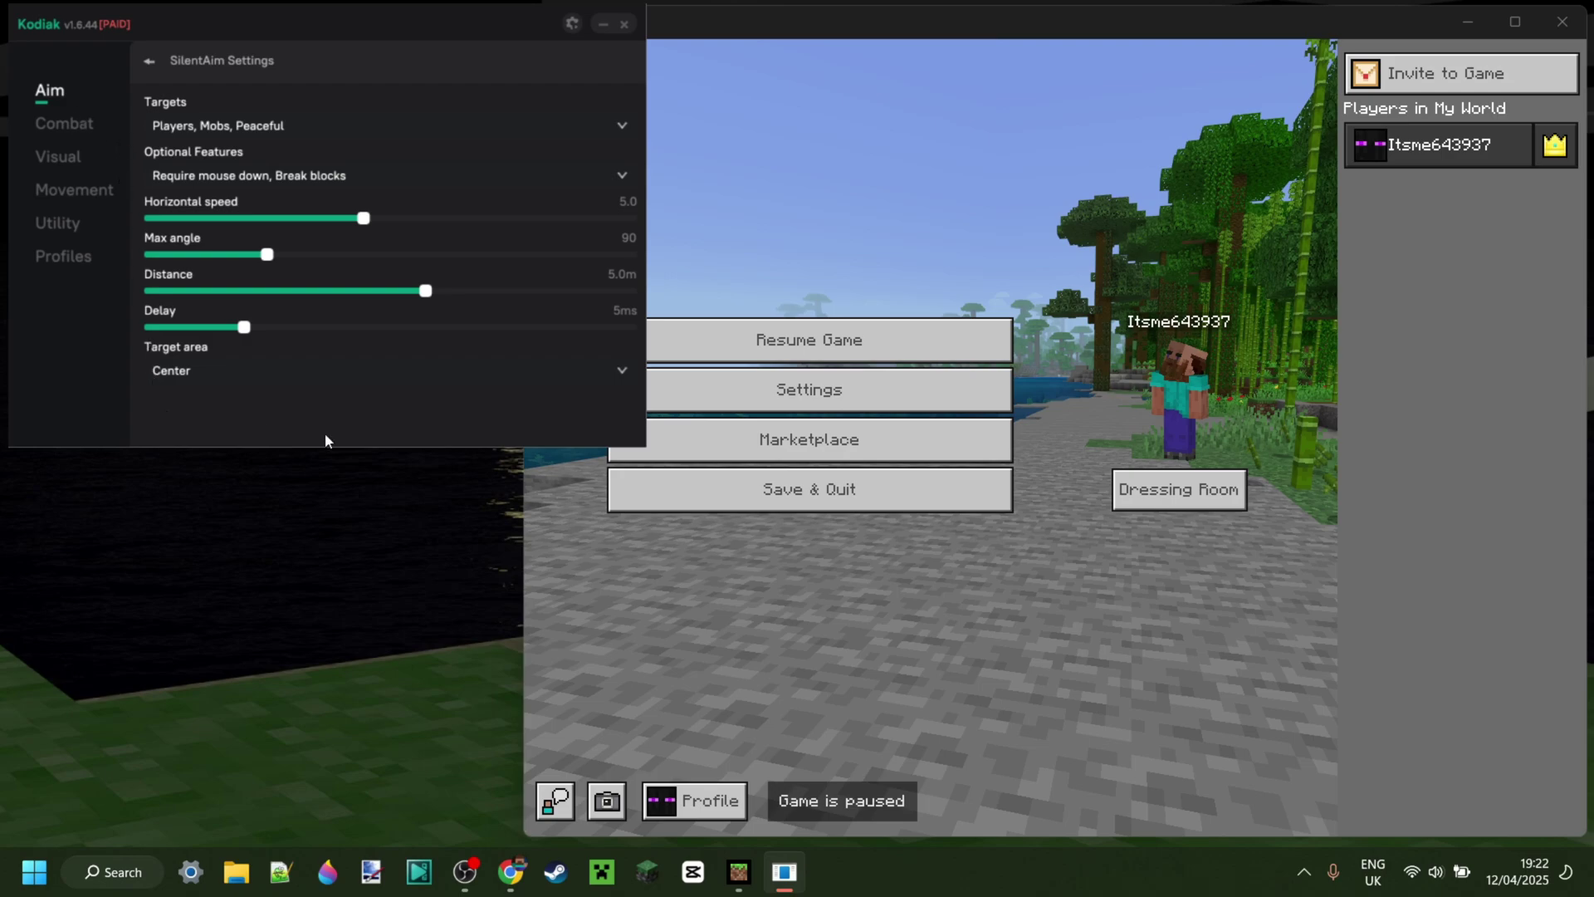
{"action": "left_click", "coordinate": [150, 61]}
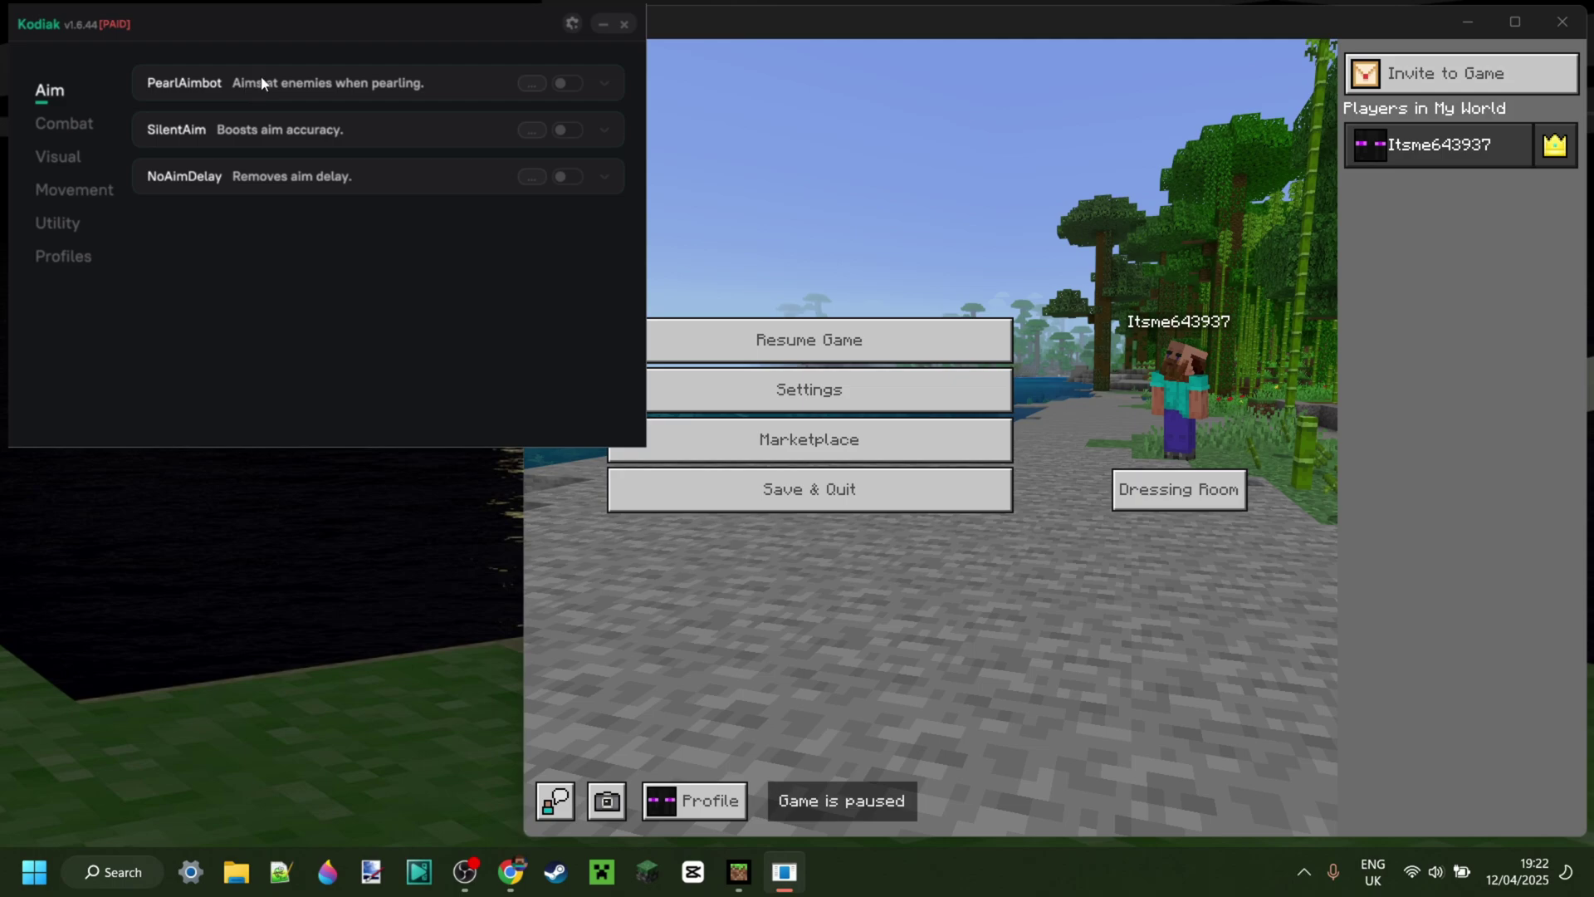
{"action": "left_click", "coordinate": [605, 83]}
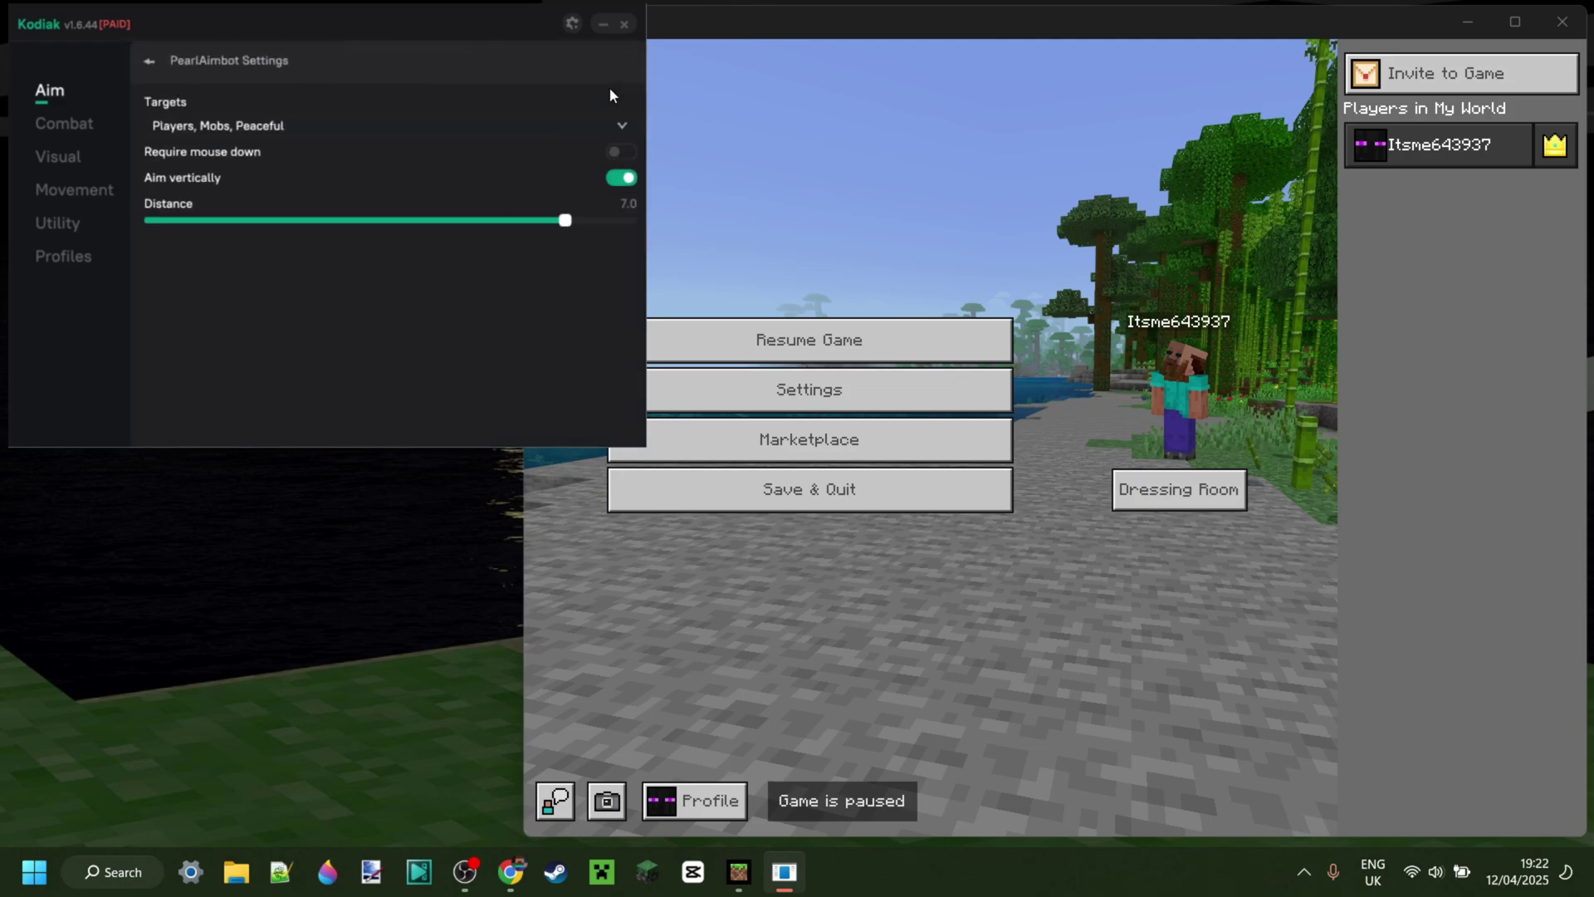
{"action": "left_click", "coordinate": [139, 67]}
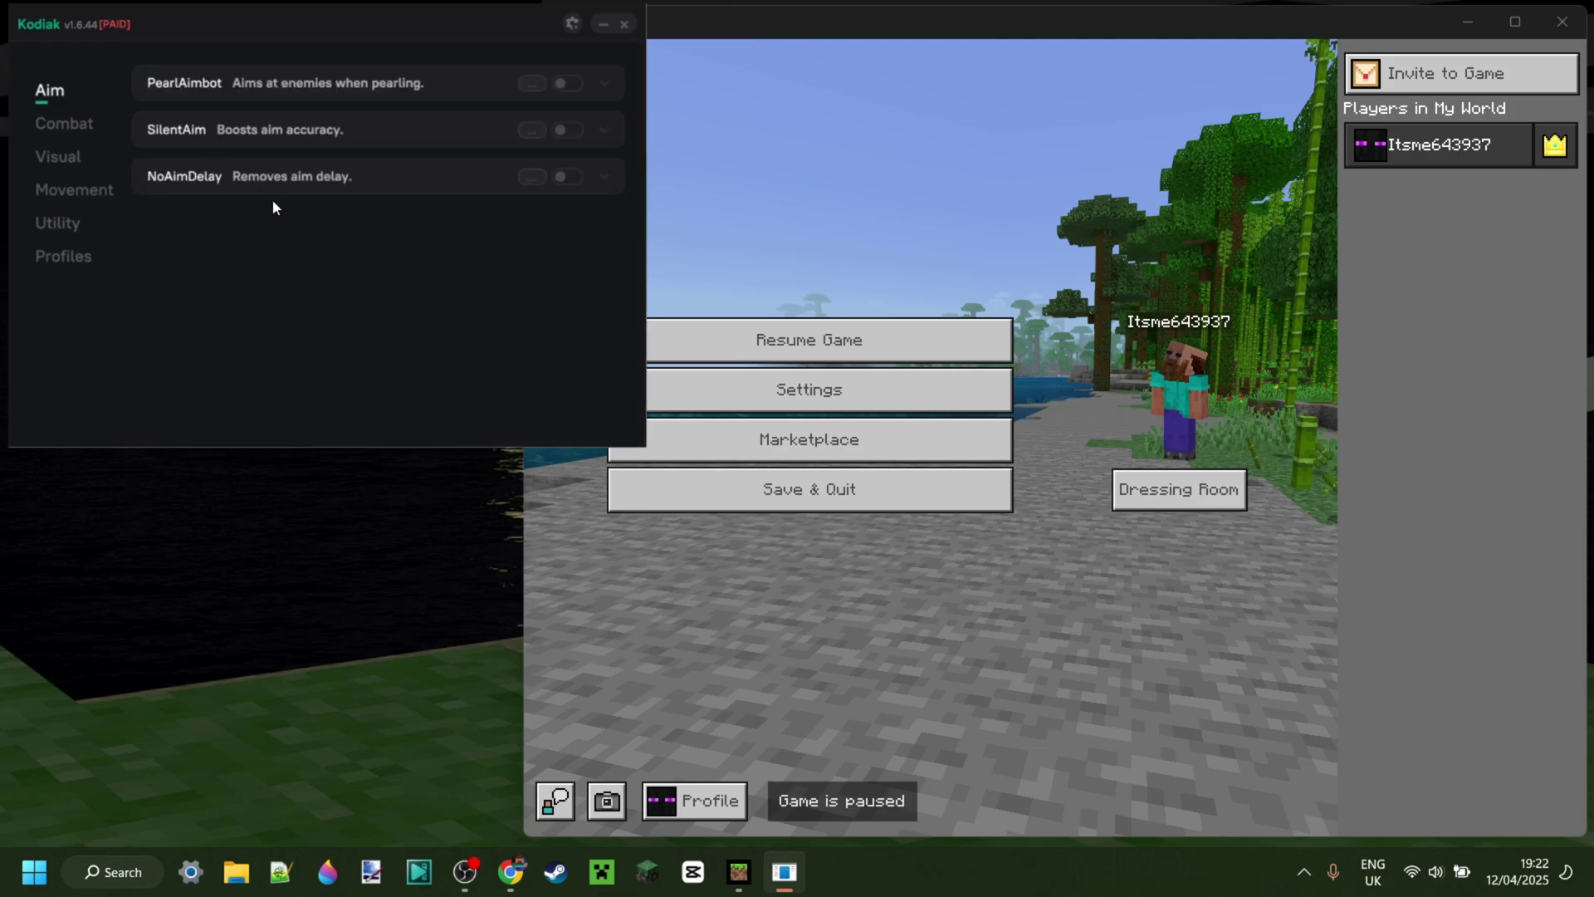
{"action": "left_click", "coordinate": [604, 177]}
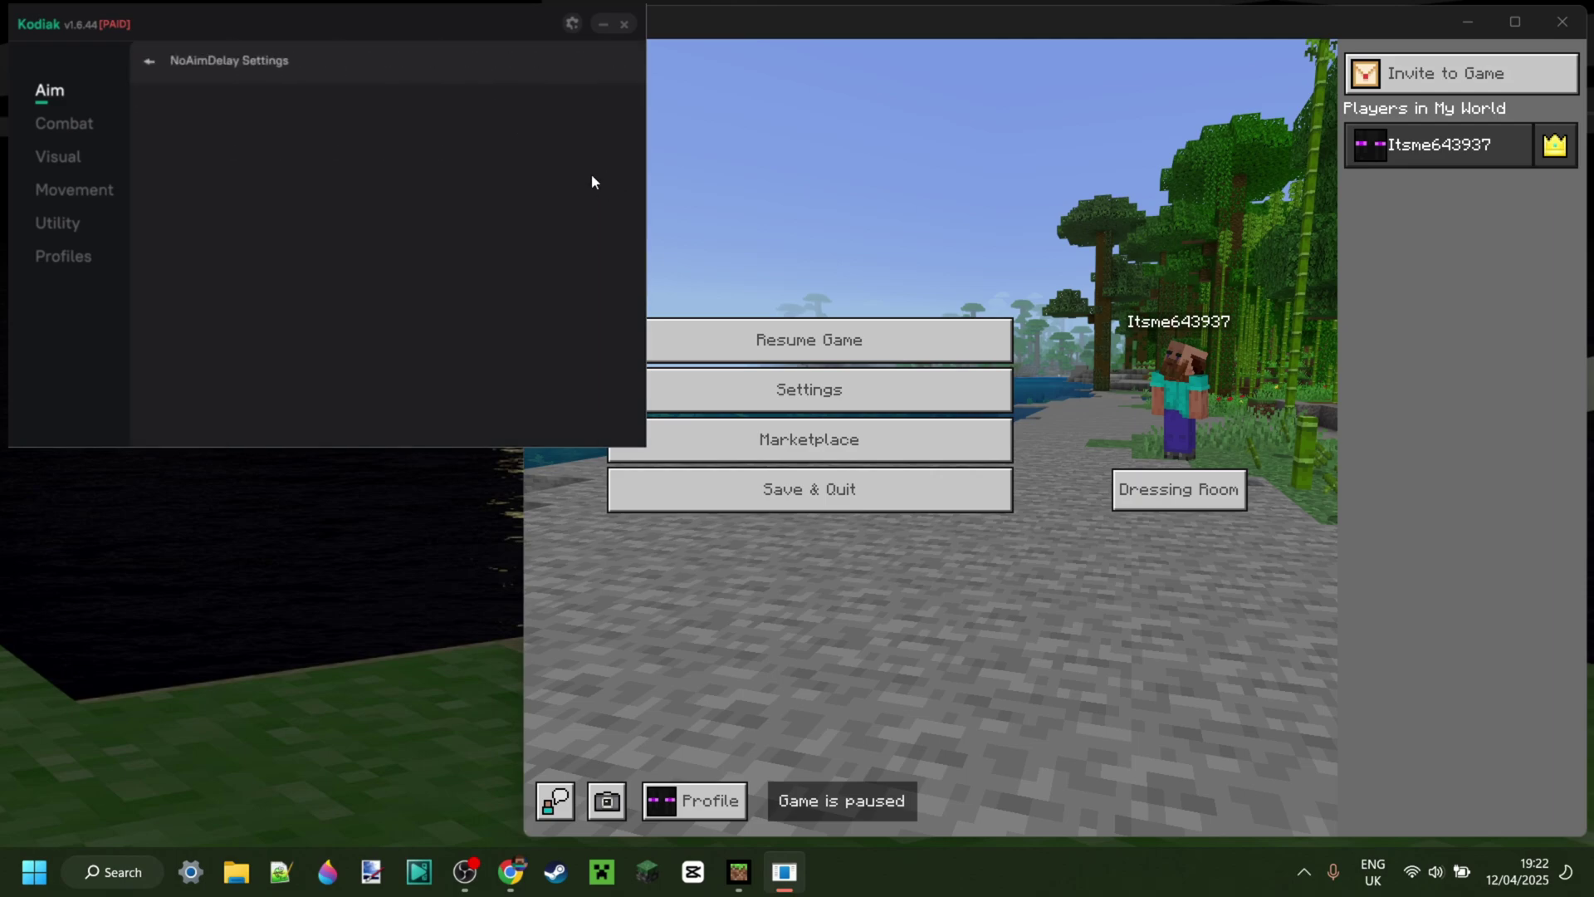
{"action": "left_click", "coordinate": [147, 65]}
Show the Combat modules, walk around in the resumed Minecraft world, and pause the game
{"action": "left_click", "coordinate": [72, 124]}
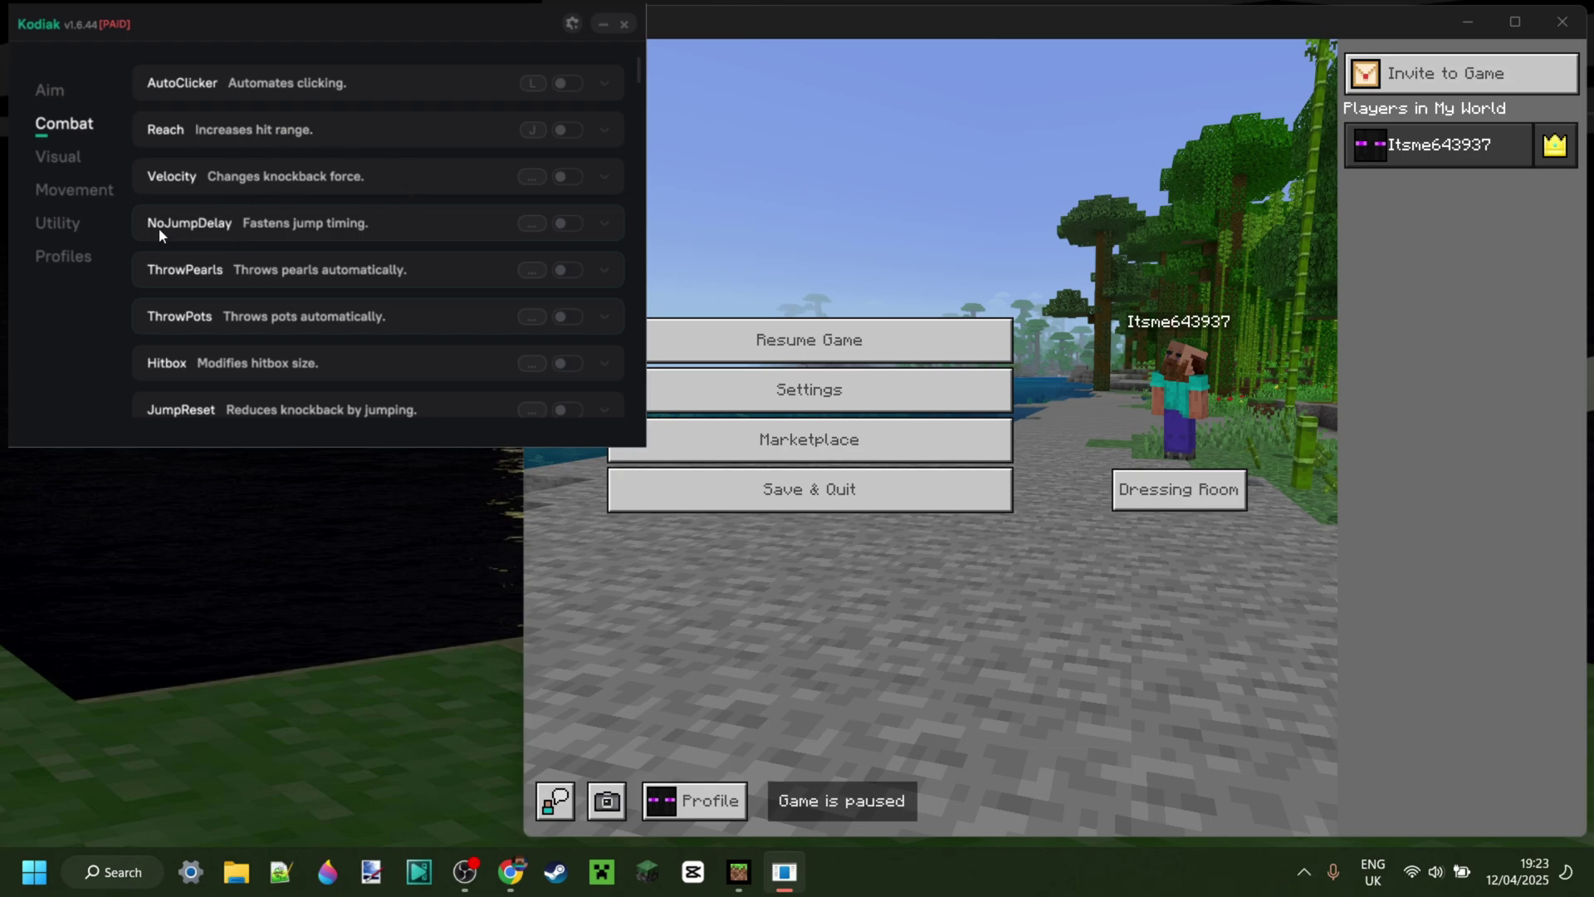
{"action": "left_click", "coordinate": [869, 336]}
{"action": "key", "text": "w"}
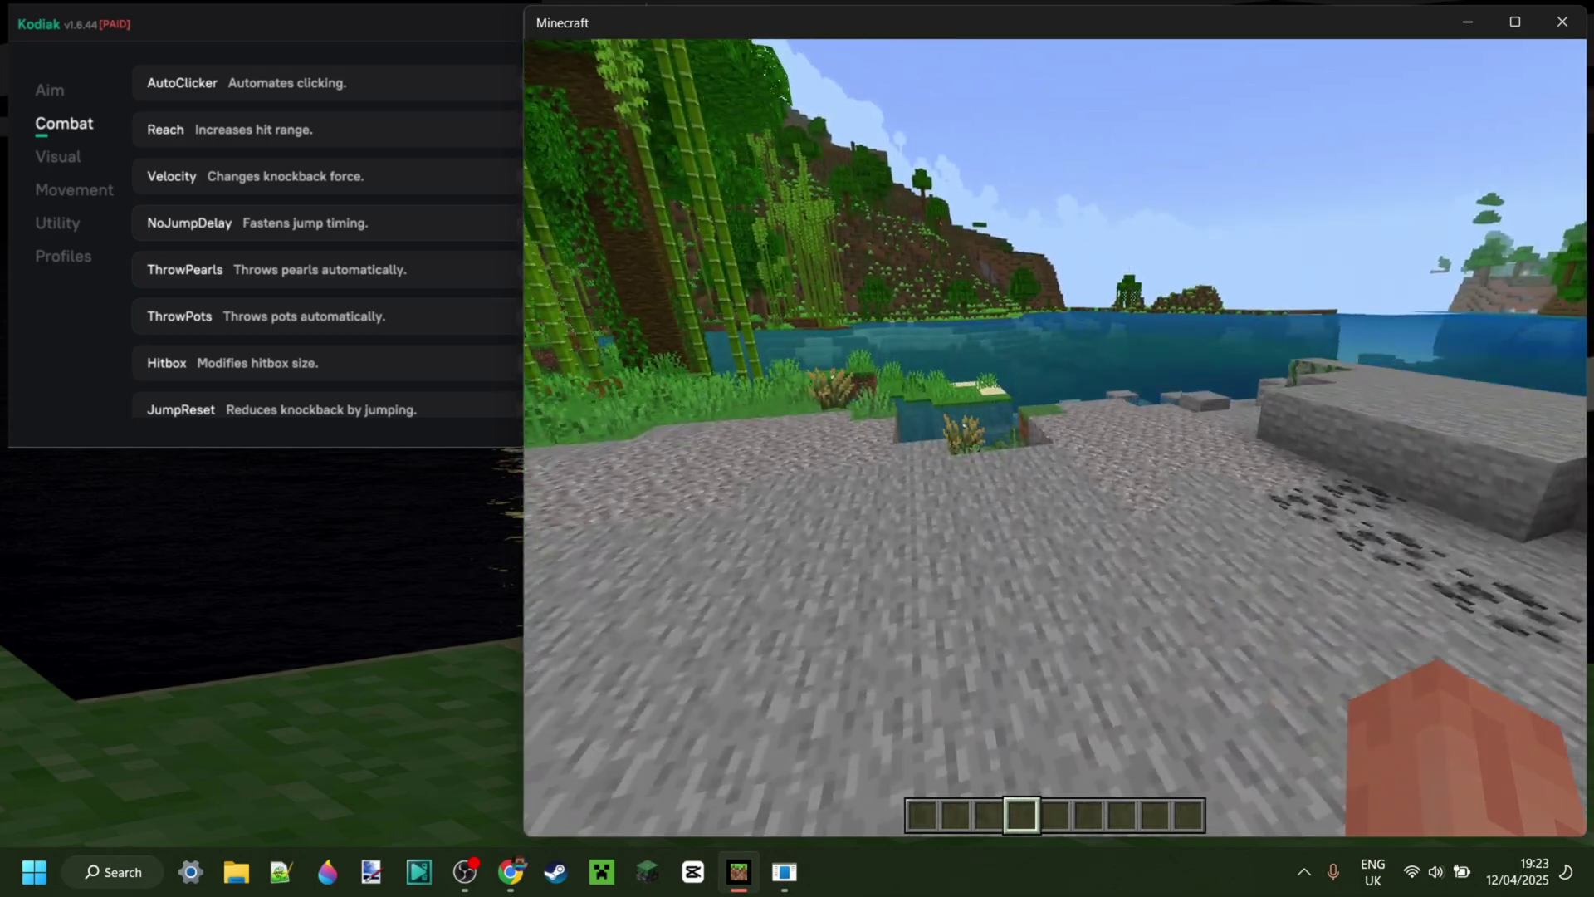
{"action": "key", "text": "w"}
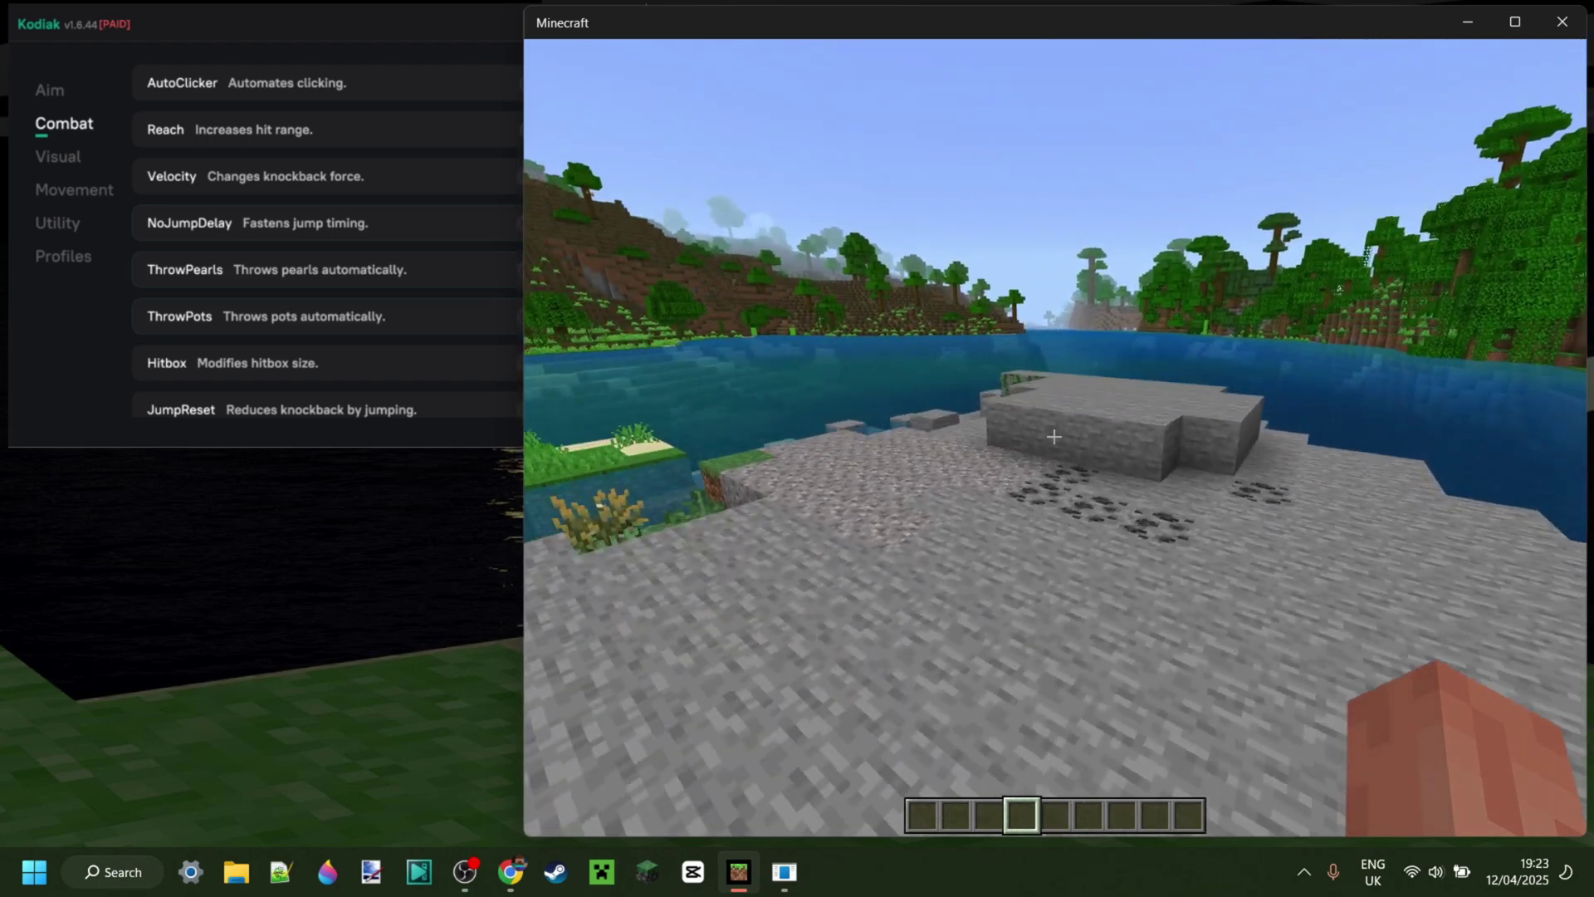
{"action": "key", "text": "Escape"}
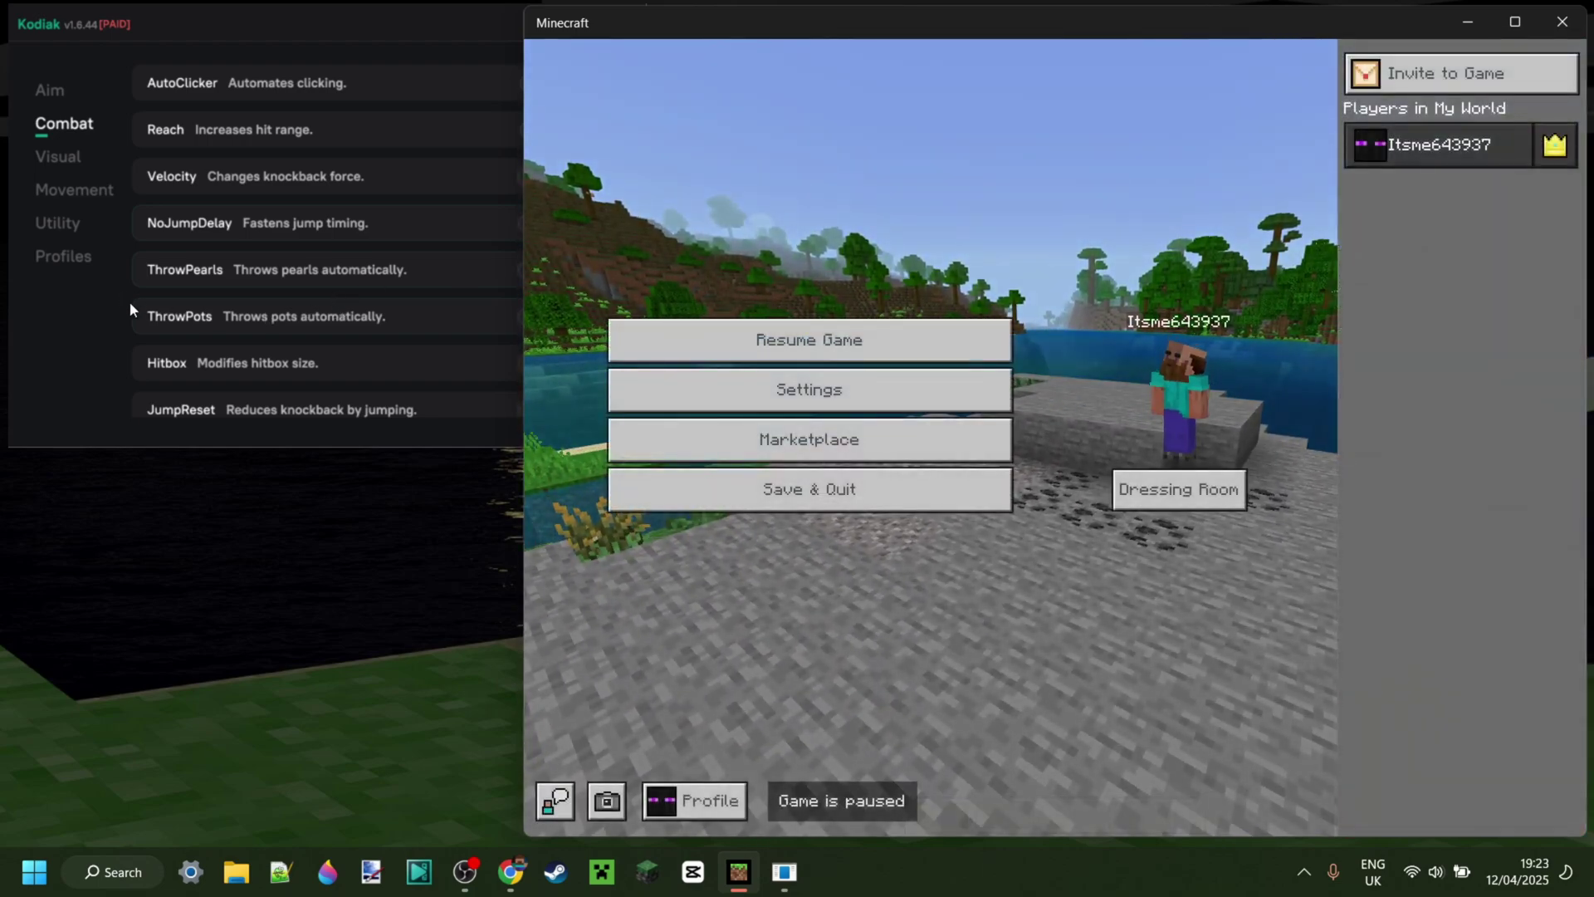
Resume Minecraft with the inventory open, and look through the client's Combat, Visual and Movement modules
{"action": "left_click", "coordinate": [914, 332]}
{"action": "key", "text": "e"}
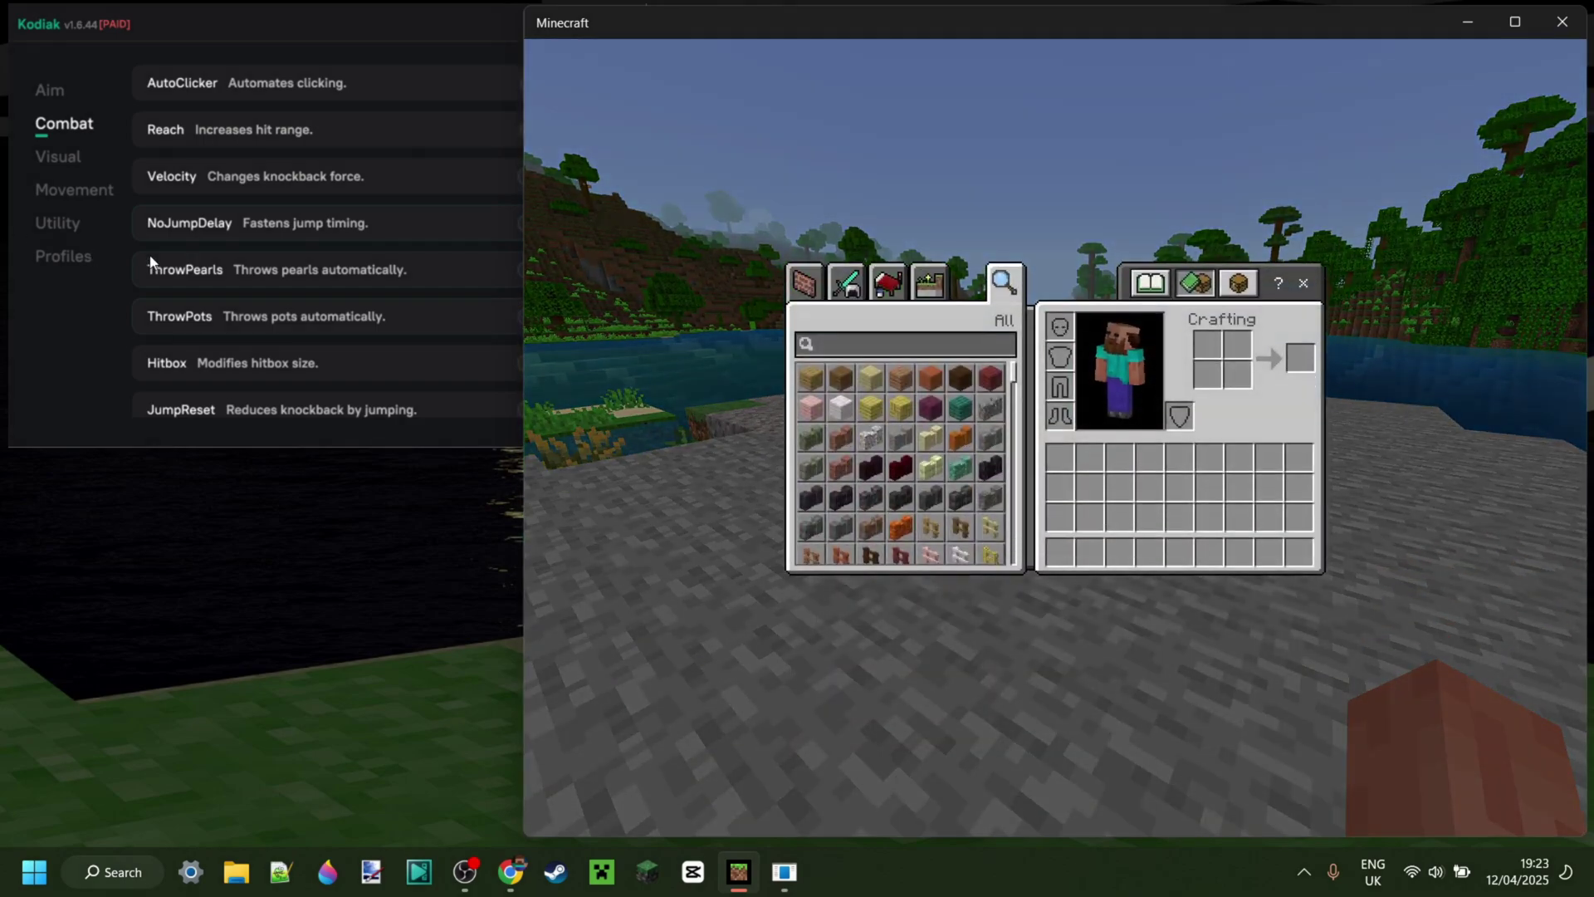
{"action": "left_click", "coordinate": [146, 331]}
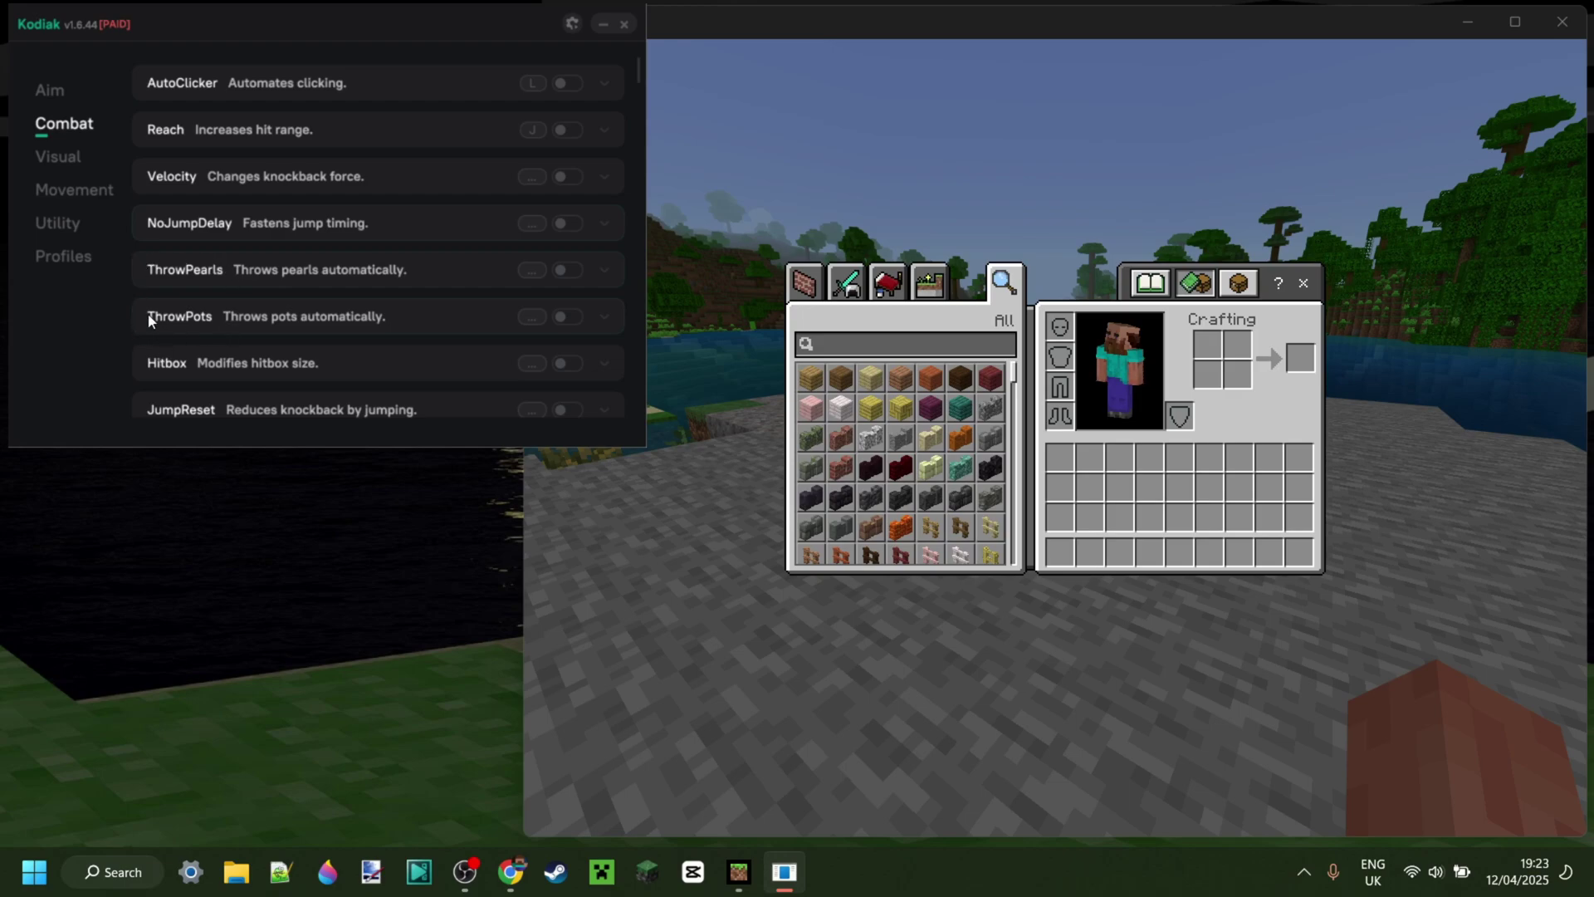
{"action": "scroll", "coordinate": [150, 321], "scroll_direction": "down", "scroll_amount": 2}
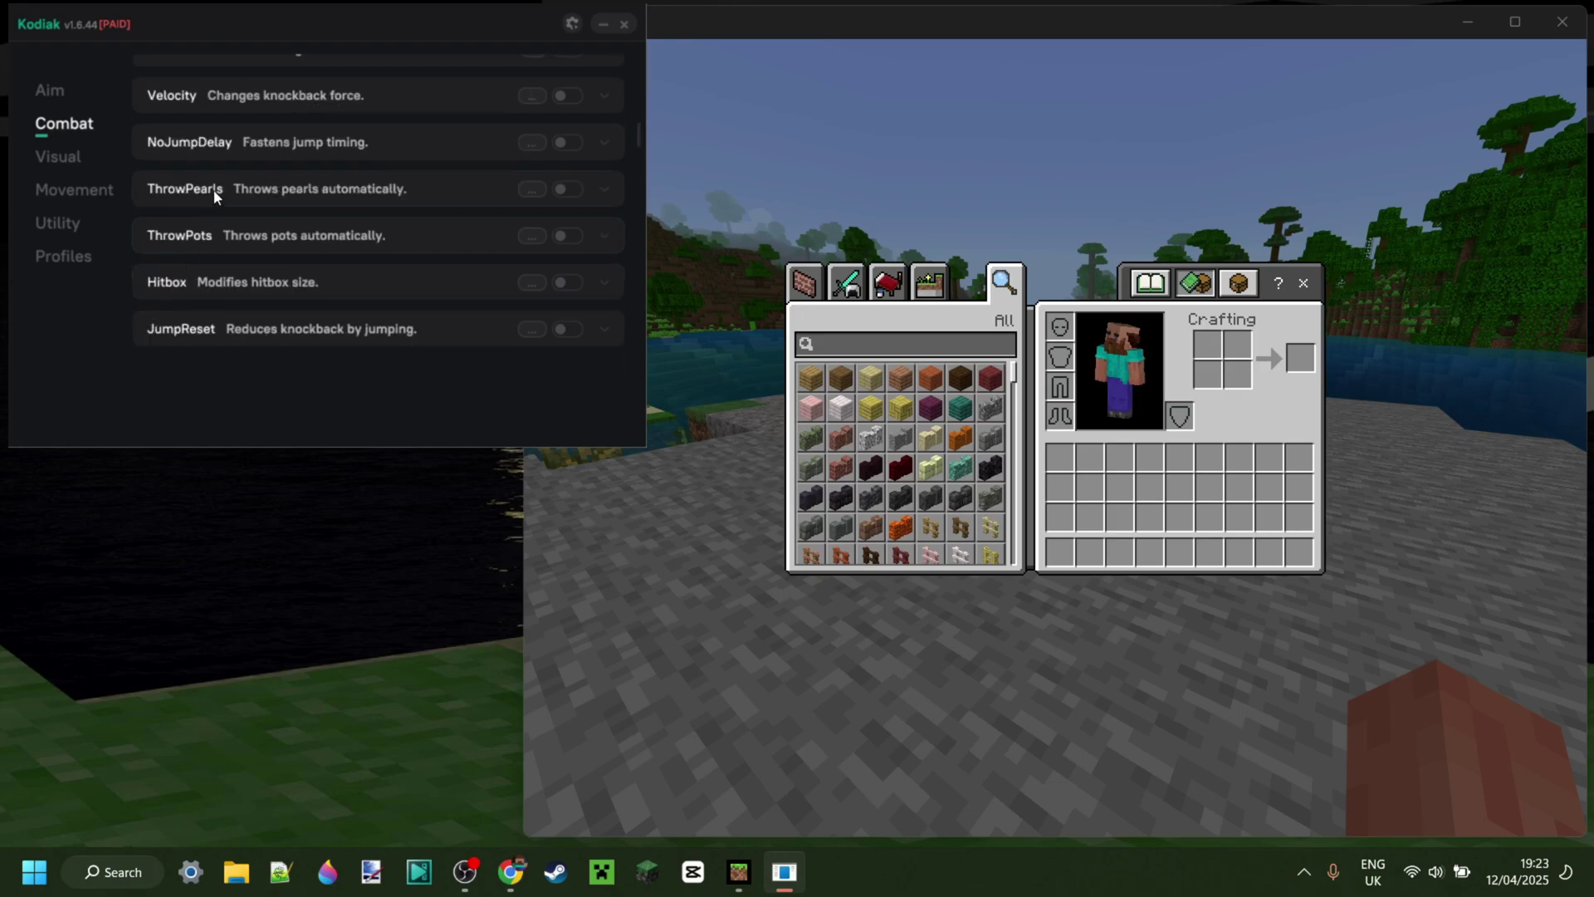
{"action": "left_click", "coordinate": [58, 157]}
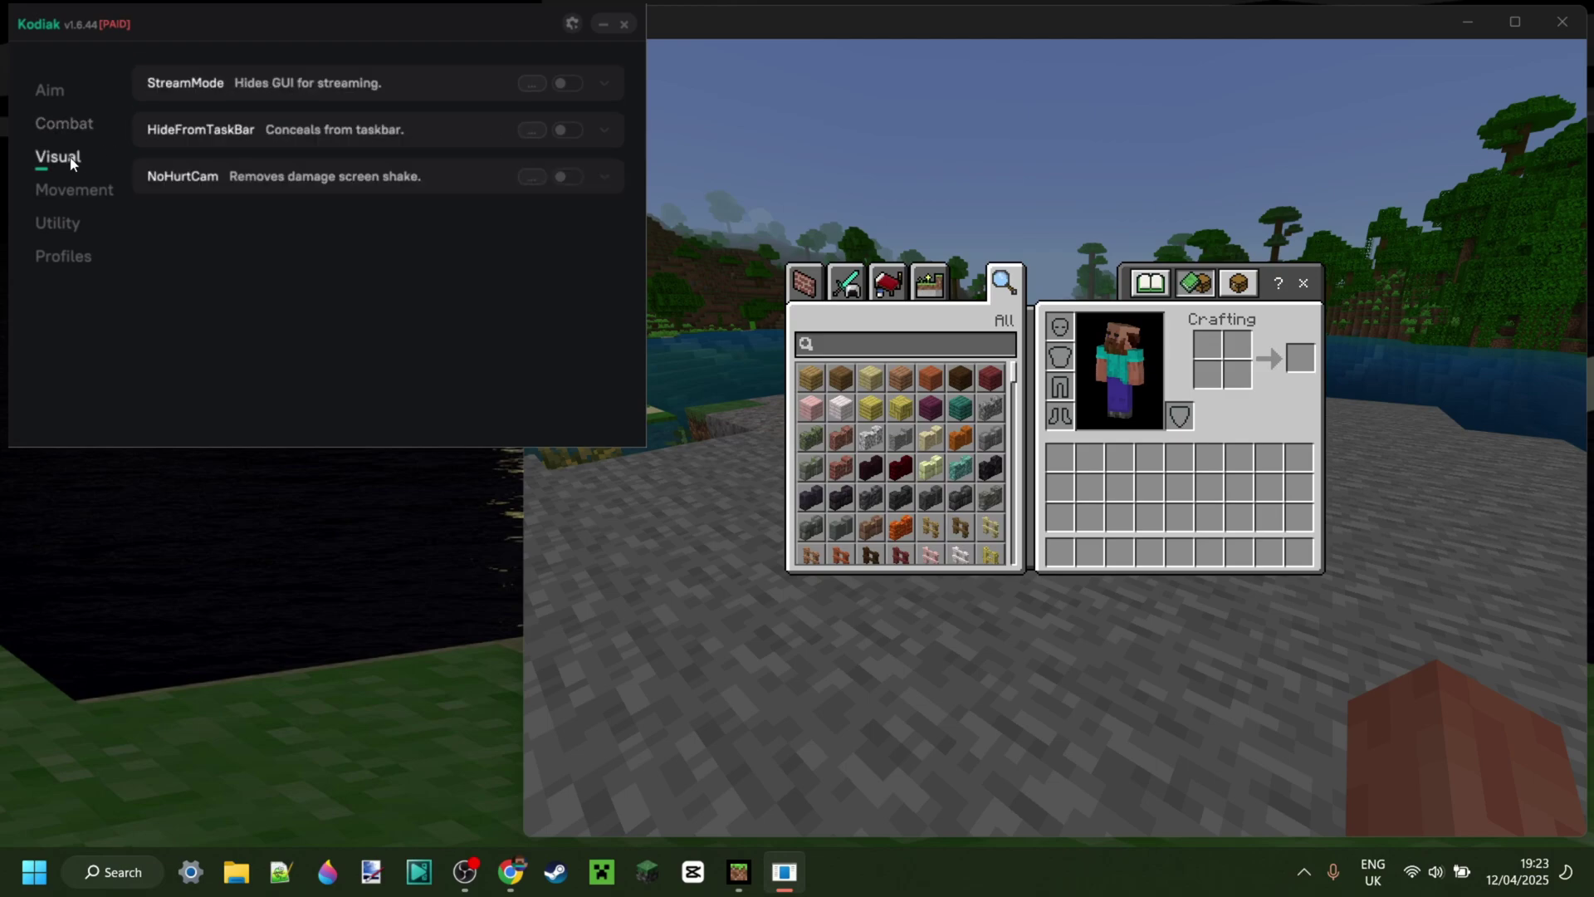
{"action": "left_click", "coordinate": [67, 189]}
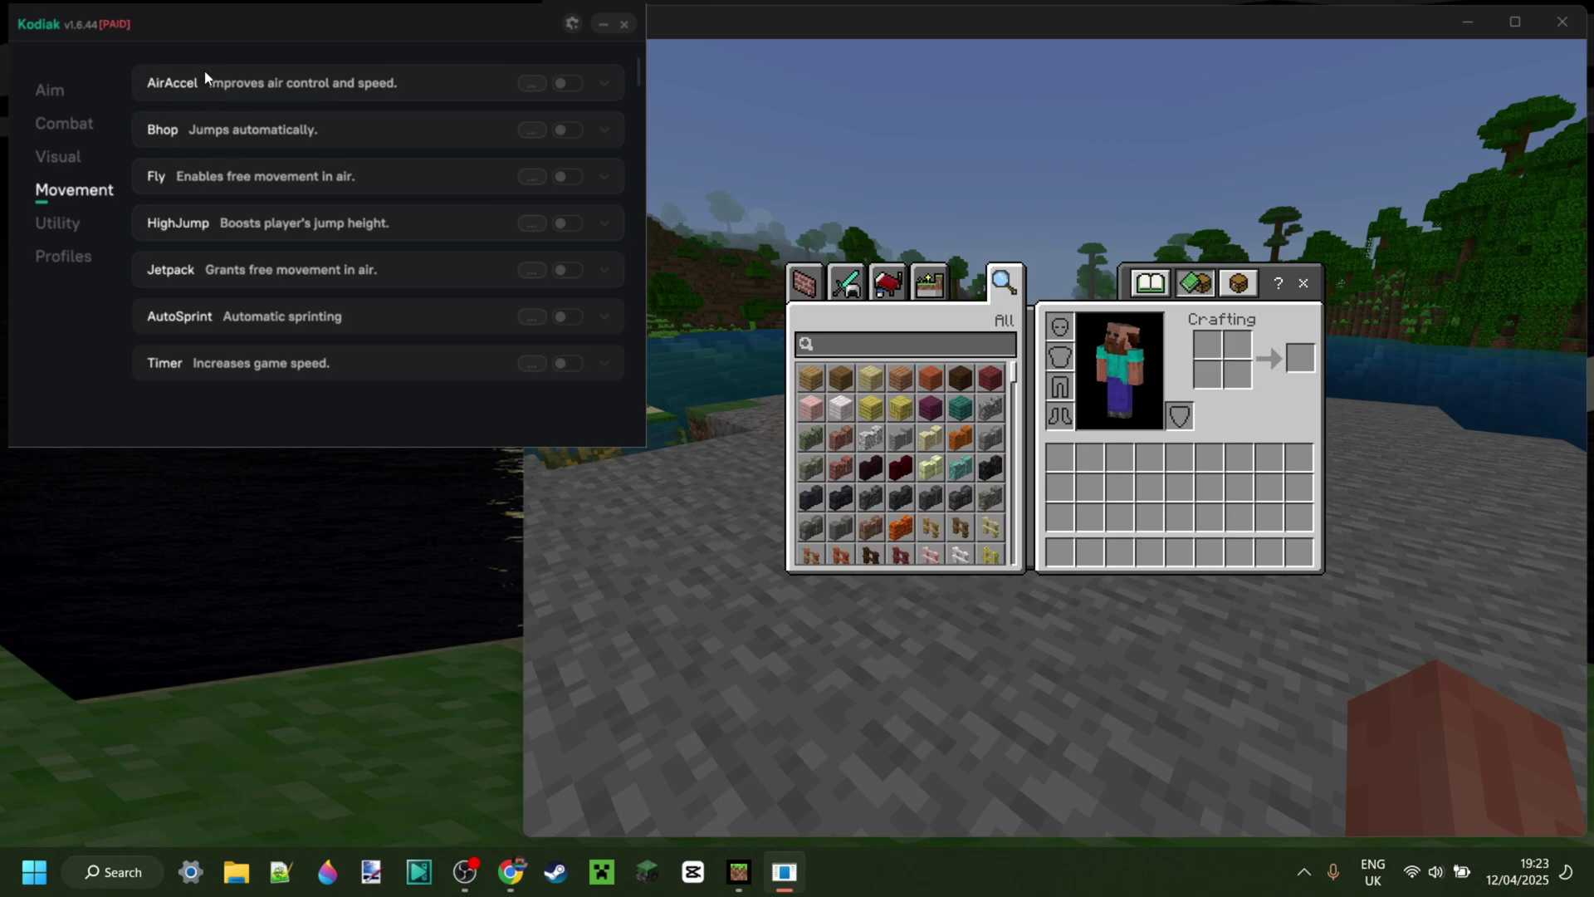
Close the inventory, move around the Minecraft world, and pause the game to return to the Movement modules
{"action": "left_click", "coordinate": [1243, 285]}
{"action": "key", "text": "e"}
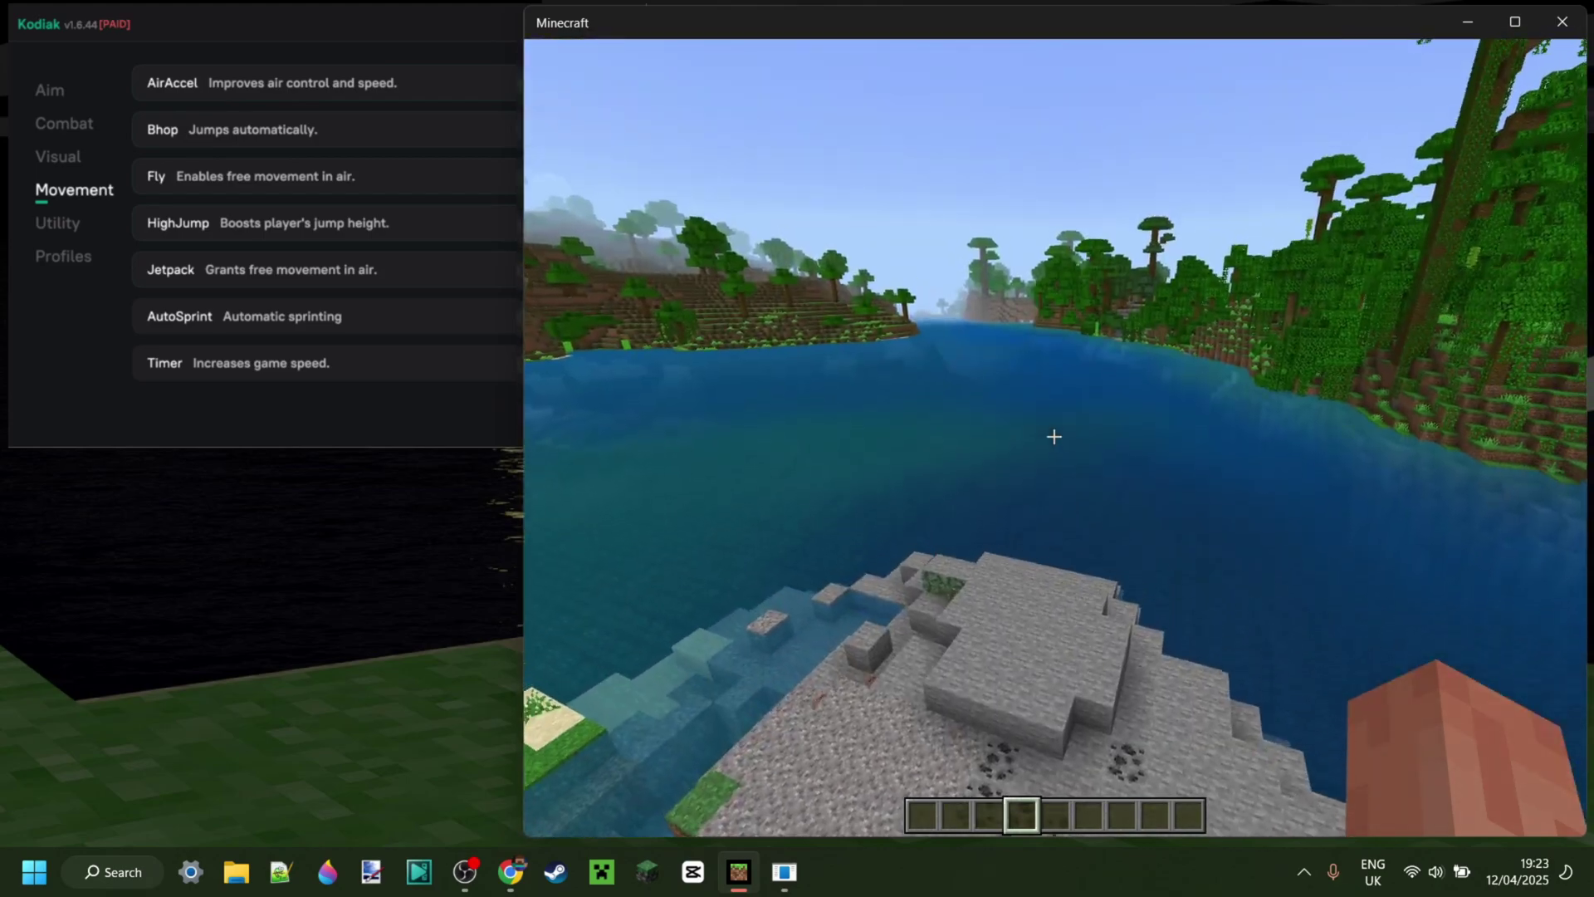
{"action": "key", "text": "w"}
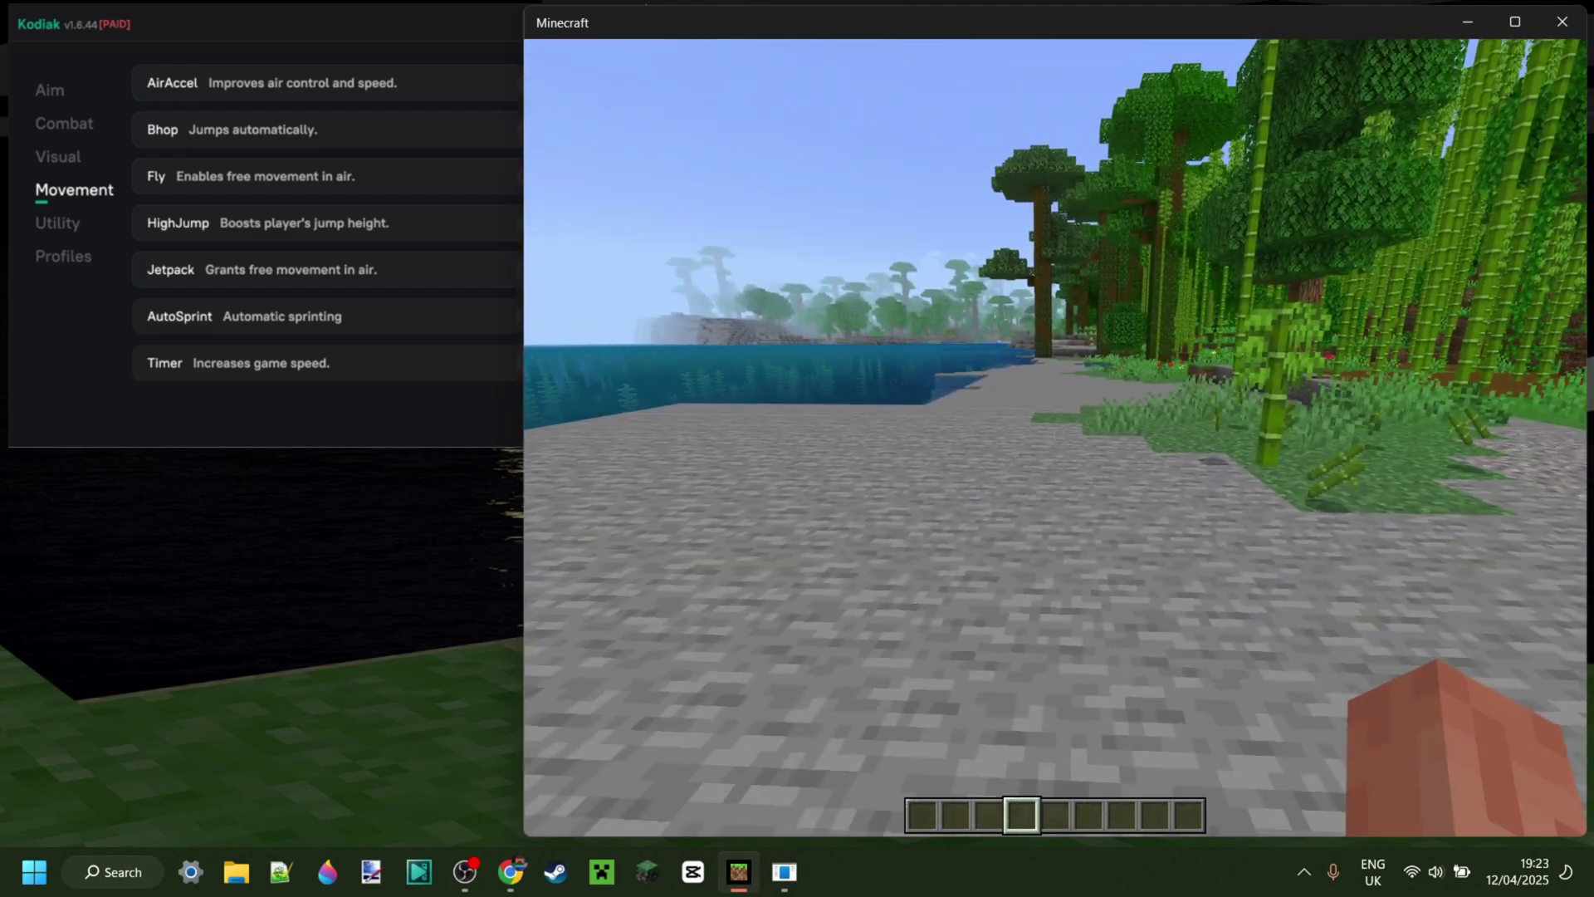
{"action": "key", "text": "Escape"}
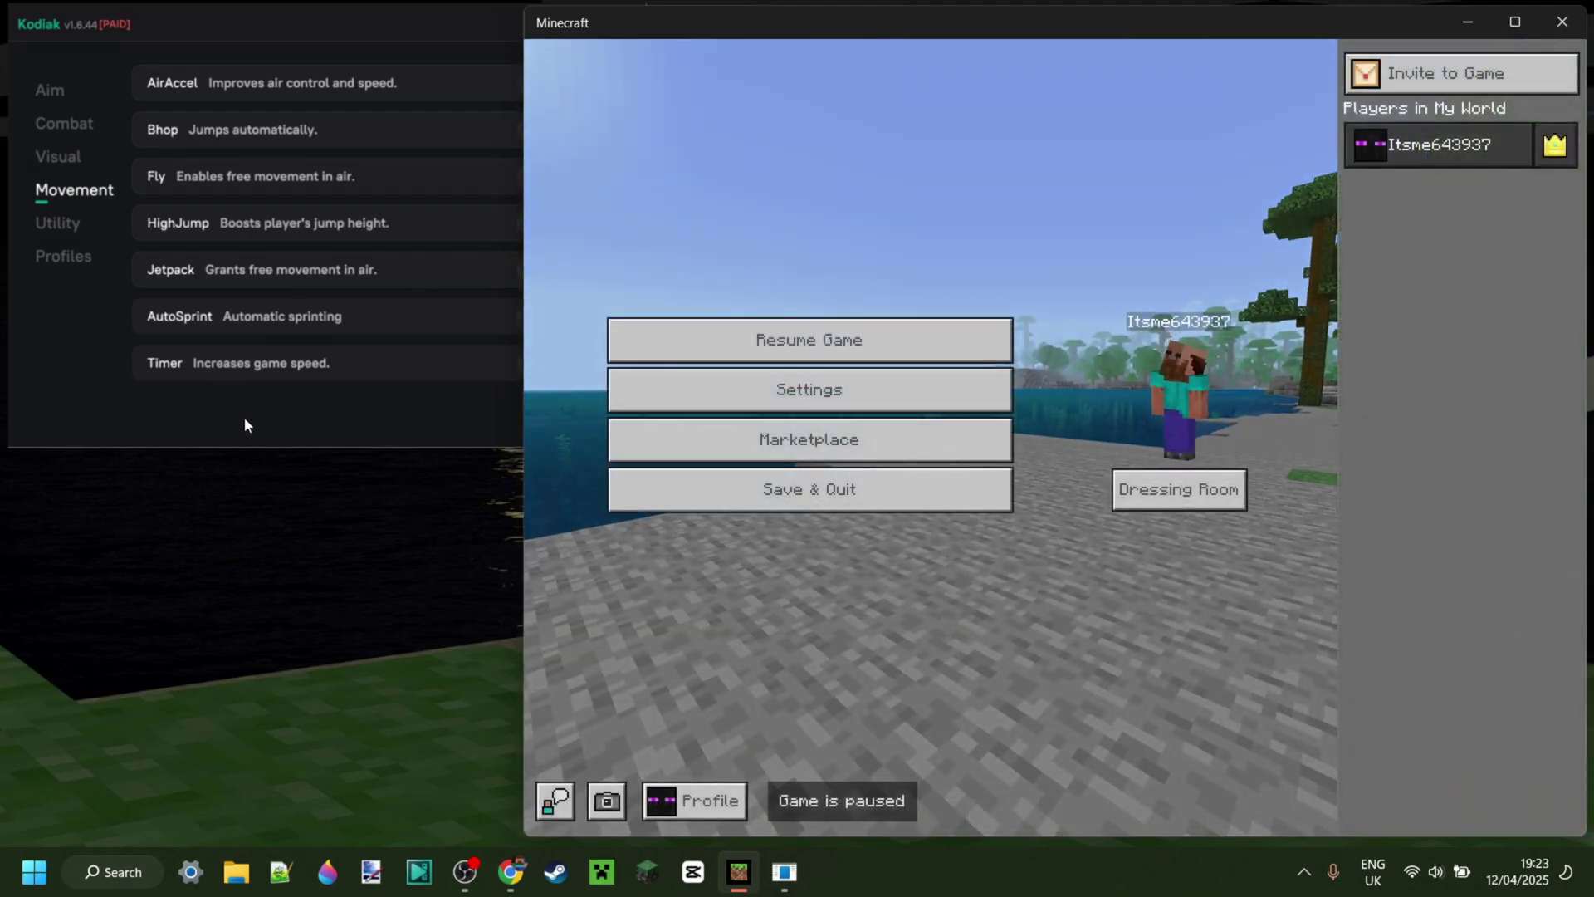
{"action": "left_click", "coordinate": [246, 419]}
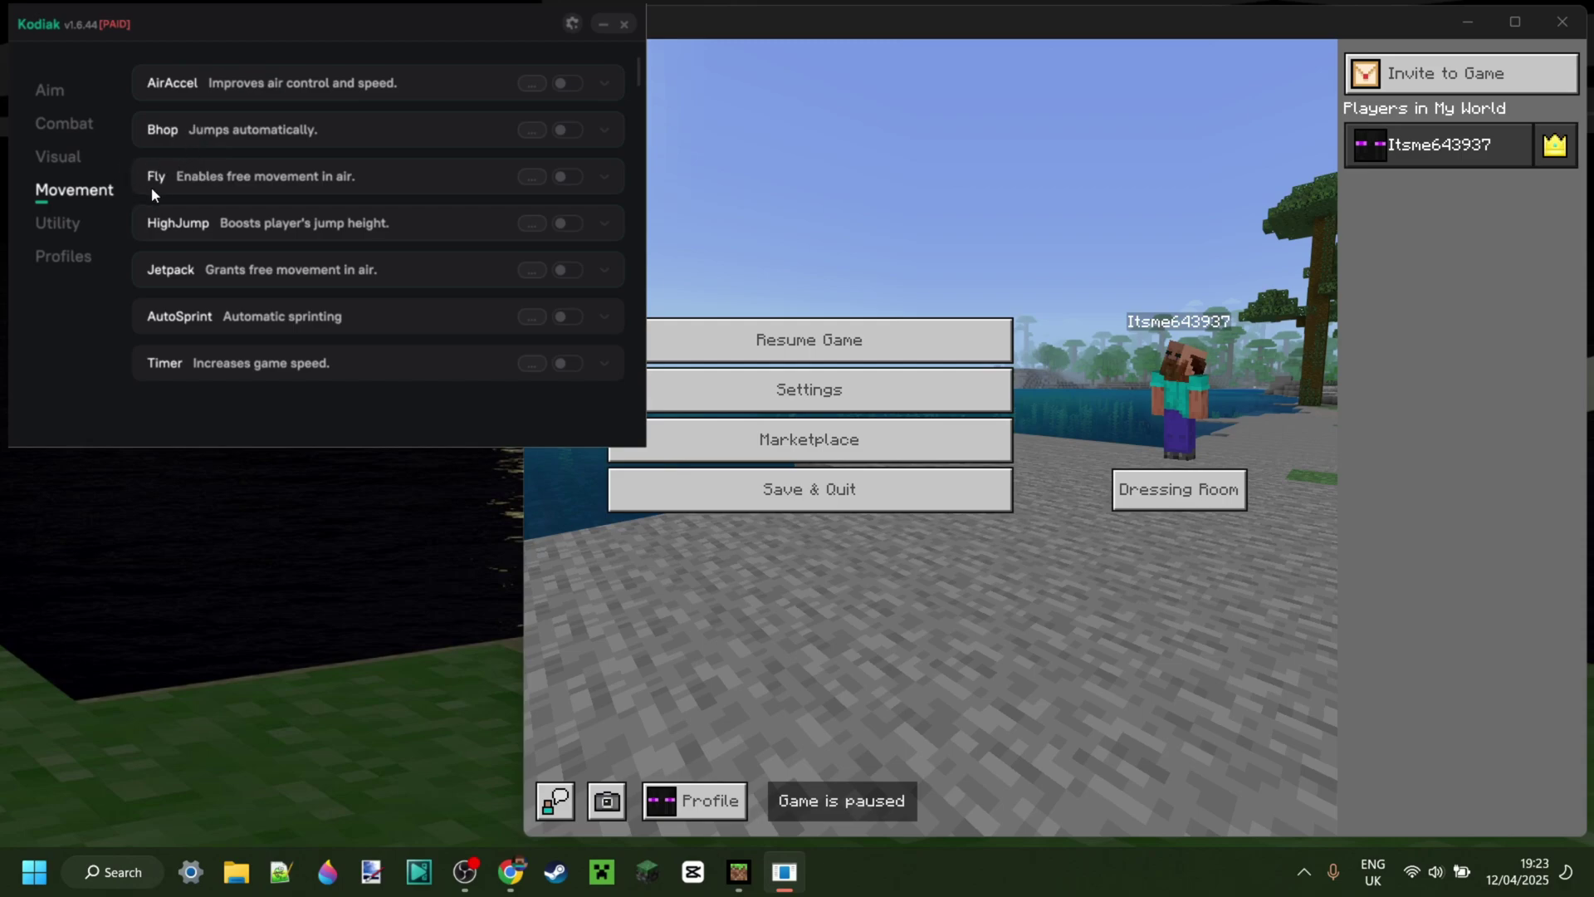
Try the Fly module in the resumed Minecraft game, and switch it back off in the Movement category
{"action": "left_click", "coordinate": [855, 288]}
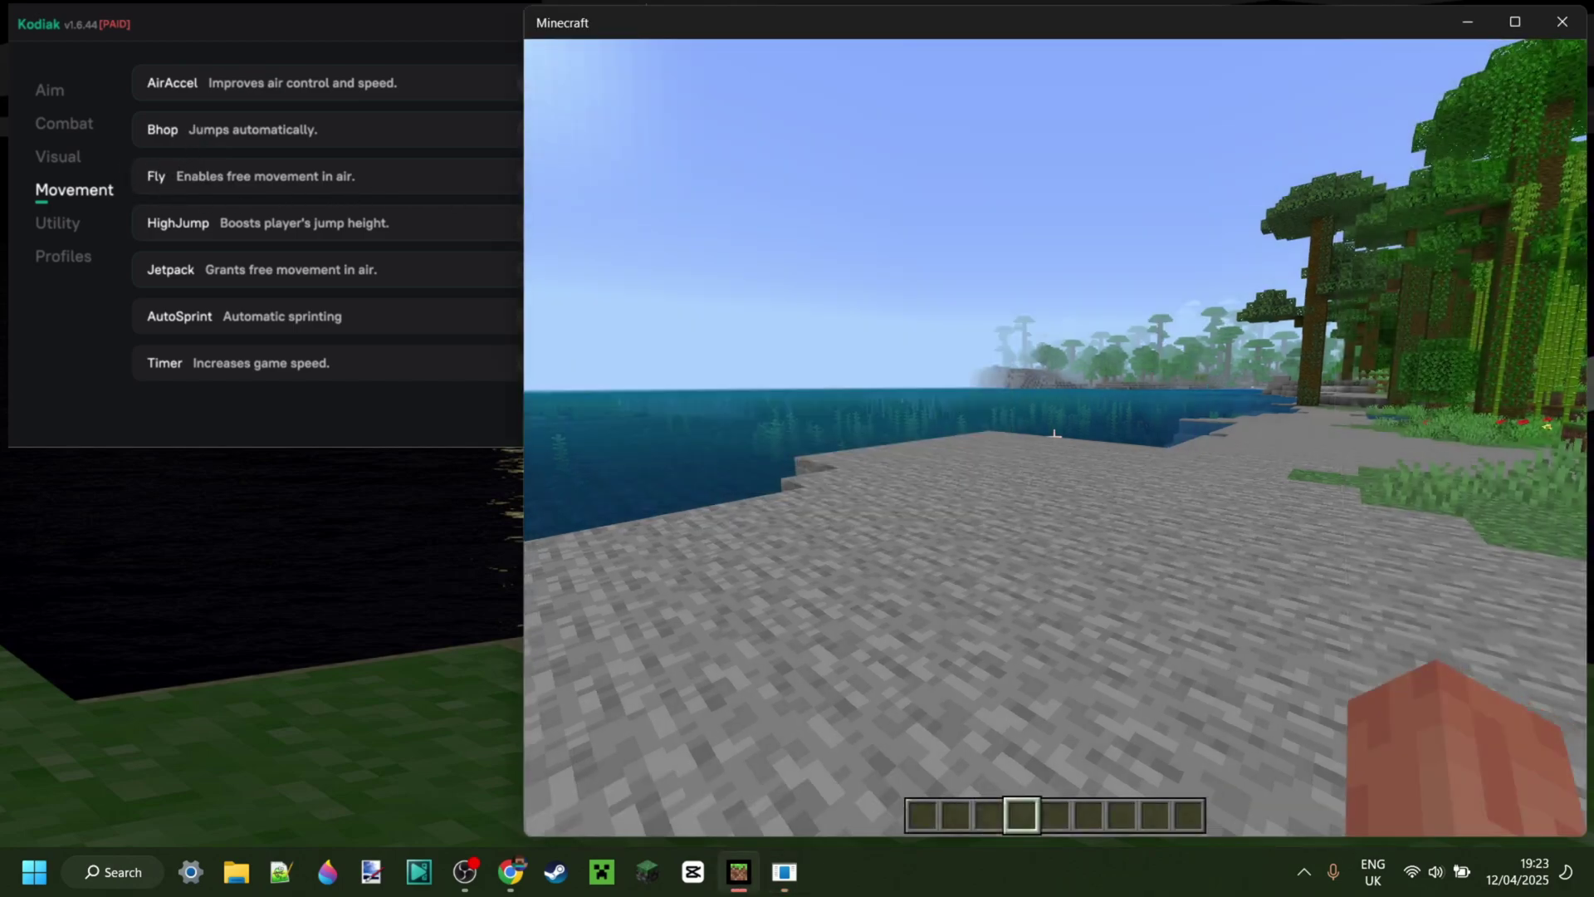
{"action": "key", "text": "Escape"}
{"action": "left_click", "coordinate": [280, 419]}
{"action": "left_click", "coordinate": [562, 177]}
{"action": "left_click", "coordinate": [810, 339]}
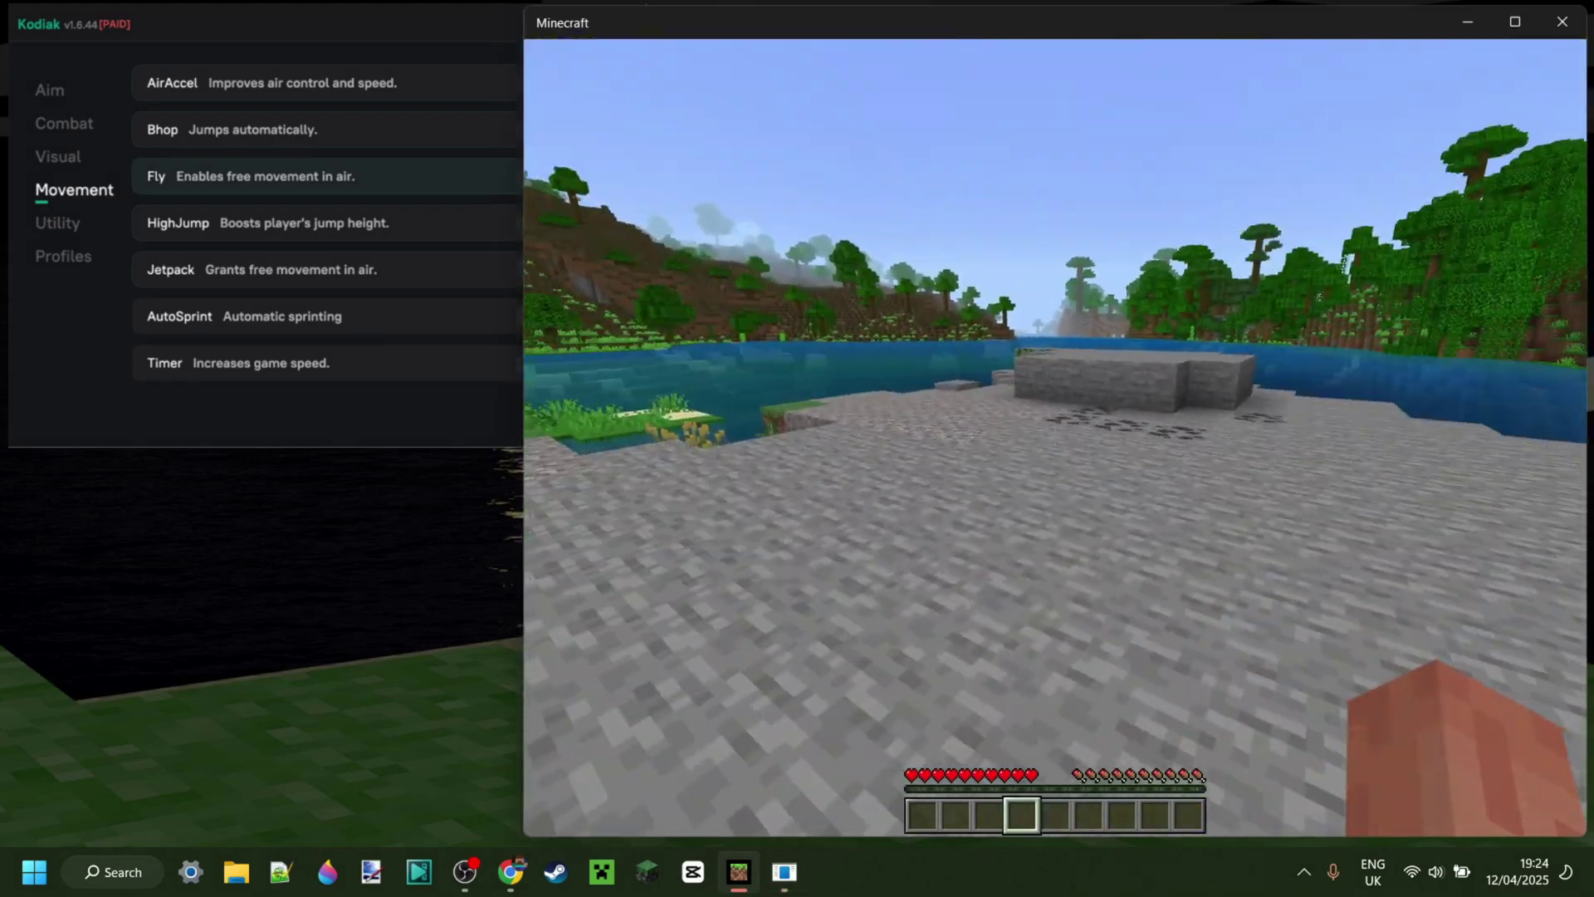
{"action": "key", "text": "Escape"}
{"action": "left_click", "coordinate": [440, 28]}
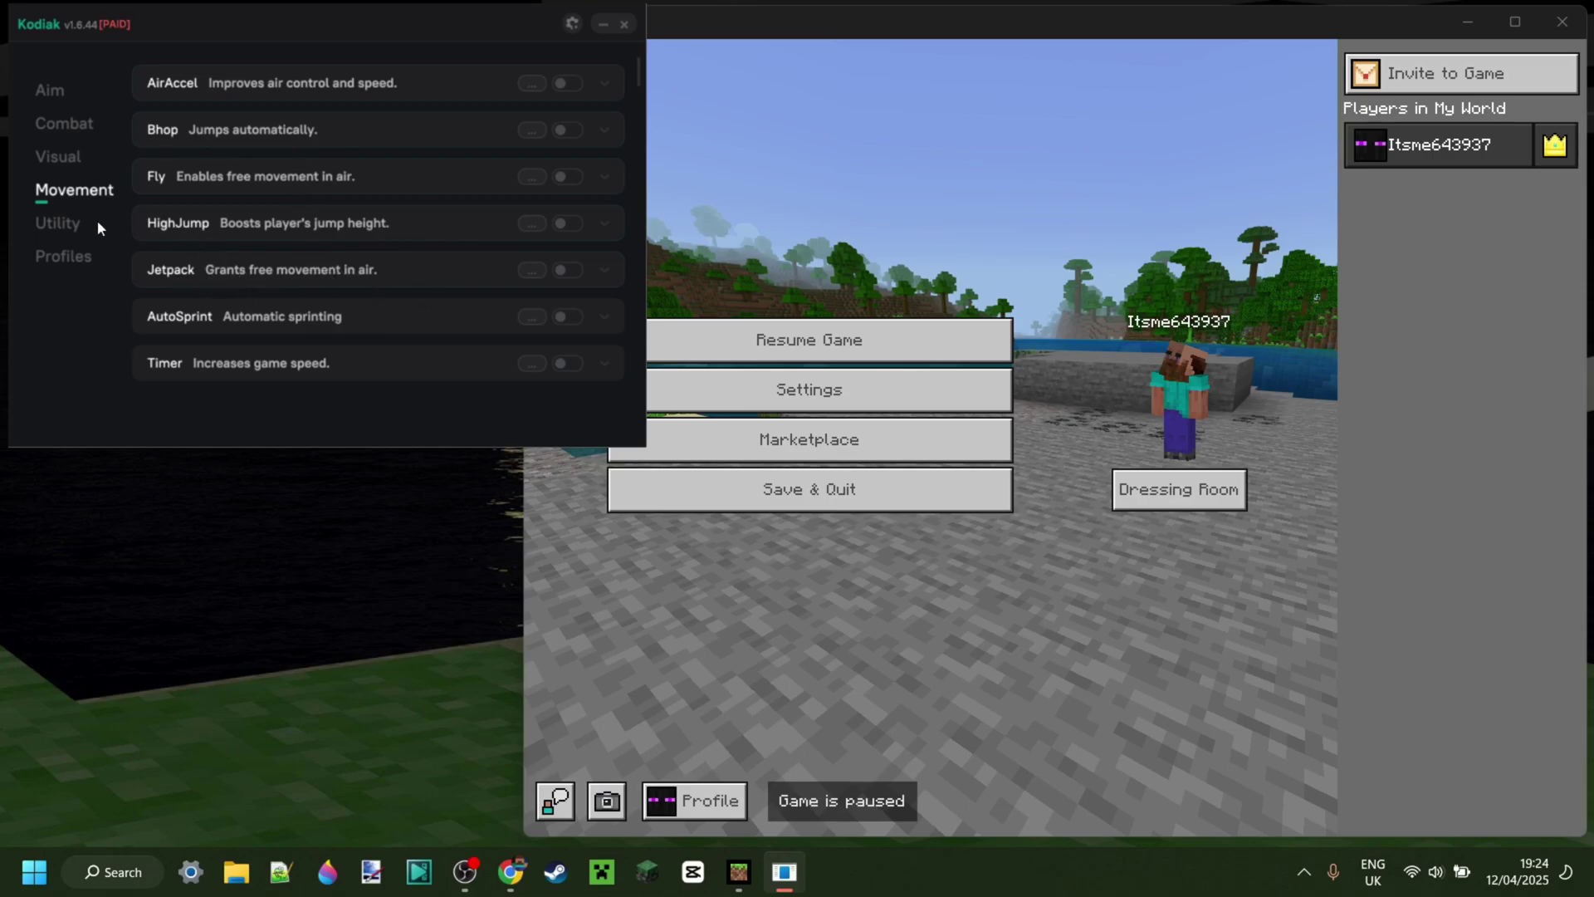
Review the Utility modules, including the Disabler mode setting, and return to the Utility list
{"action": "left_click", "coordinate": [70, 223]}
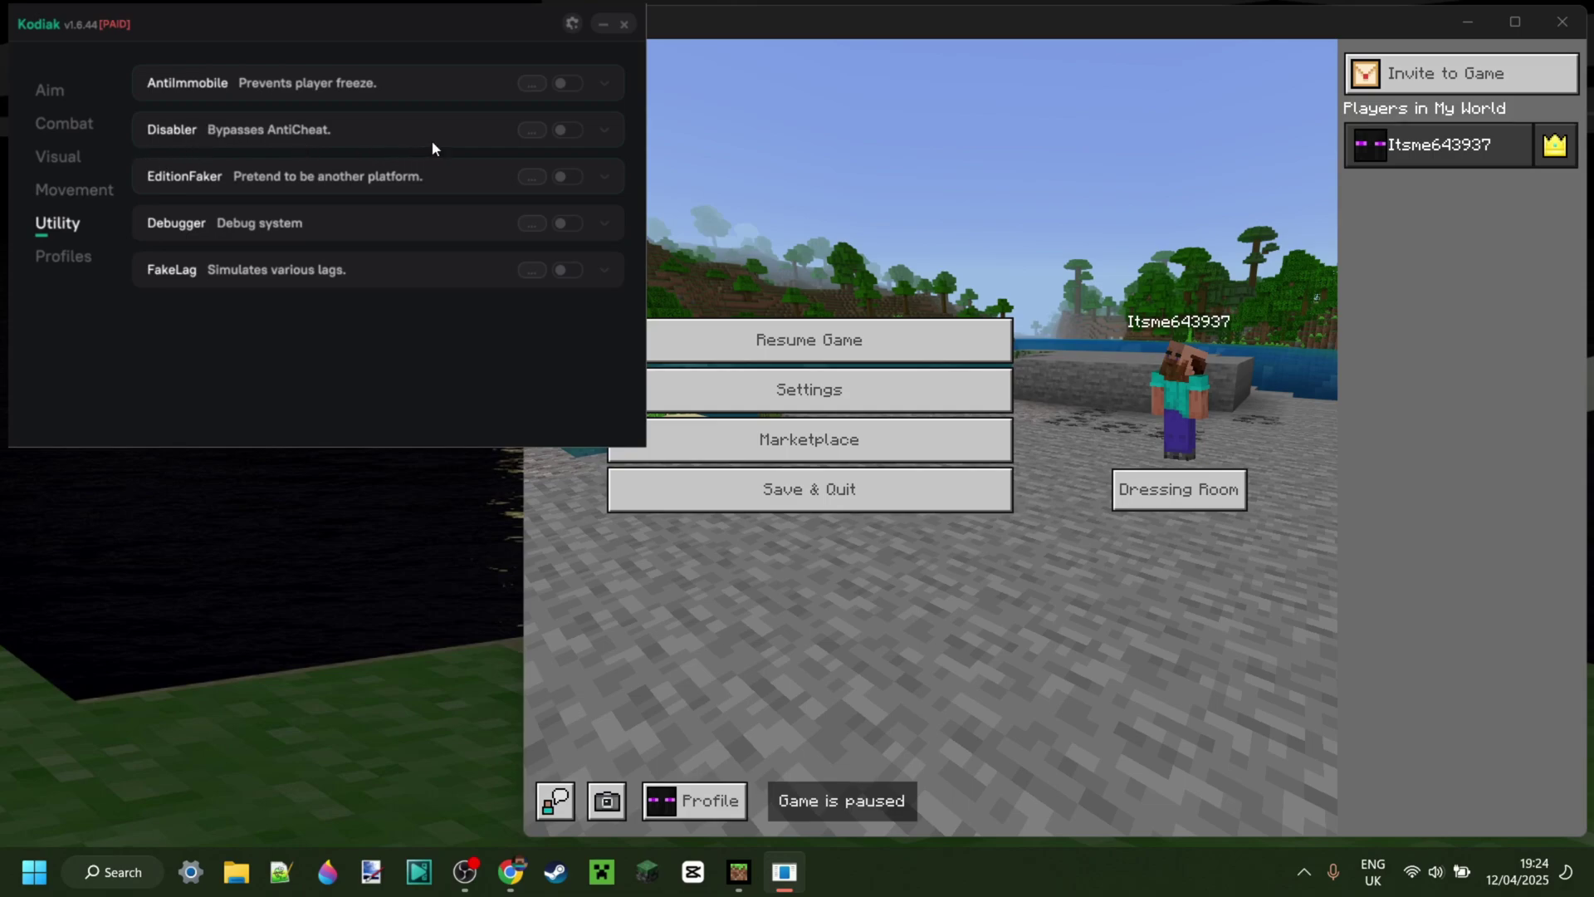
{"action": "left_click", "coordinate": [600, 143]}
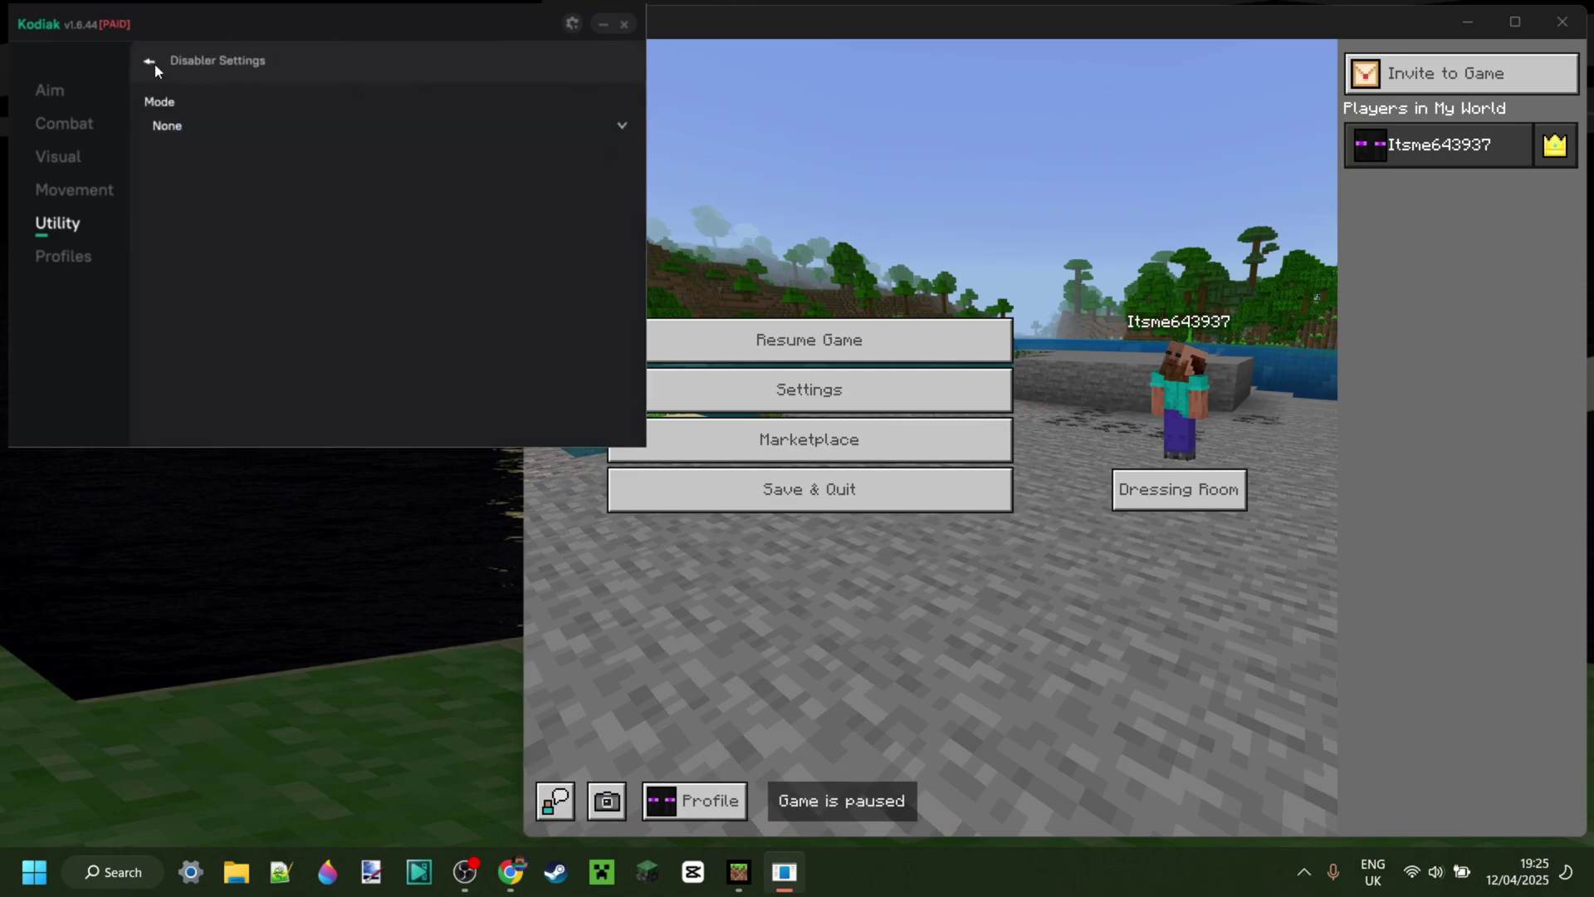
{"action": "left_click", "coordinate": [151, 63]}
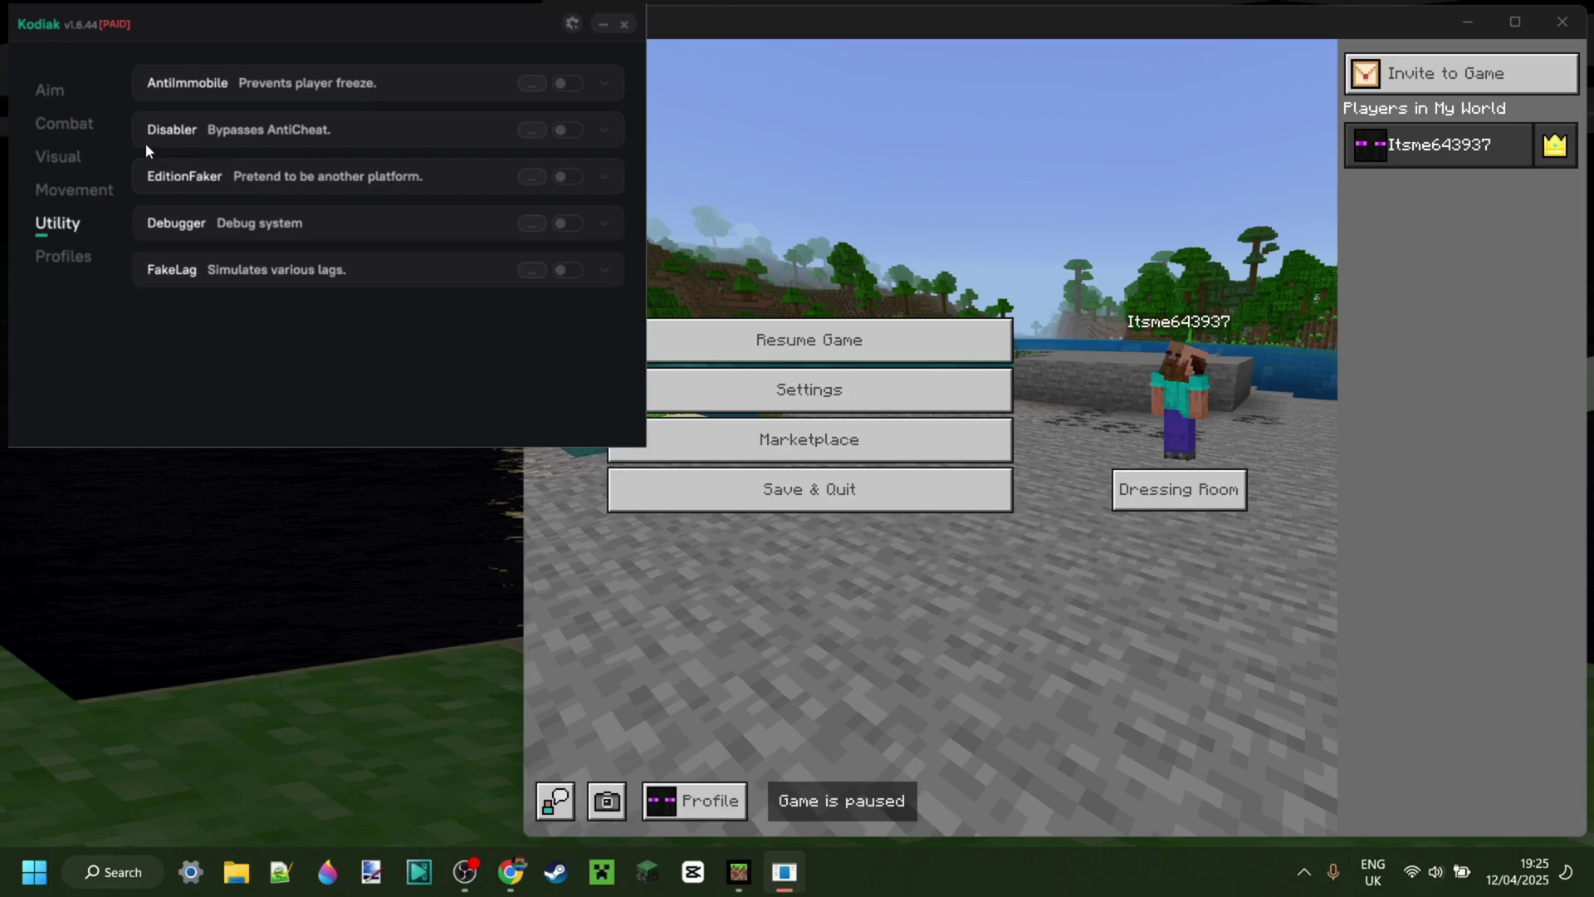
Review the Edition options in the EditionFaker settings, leave Windows selected, and return to the Utility module list
{"action": "left_click", "coordinate": [609, 184]}
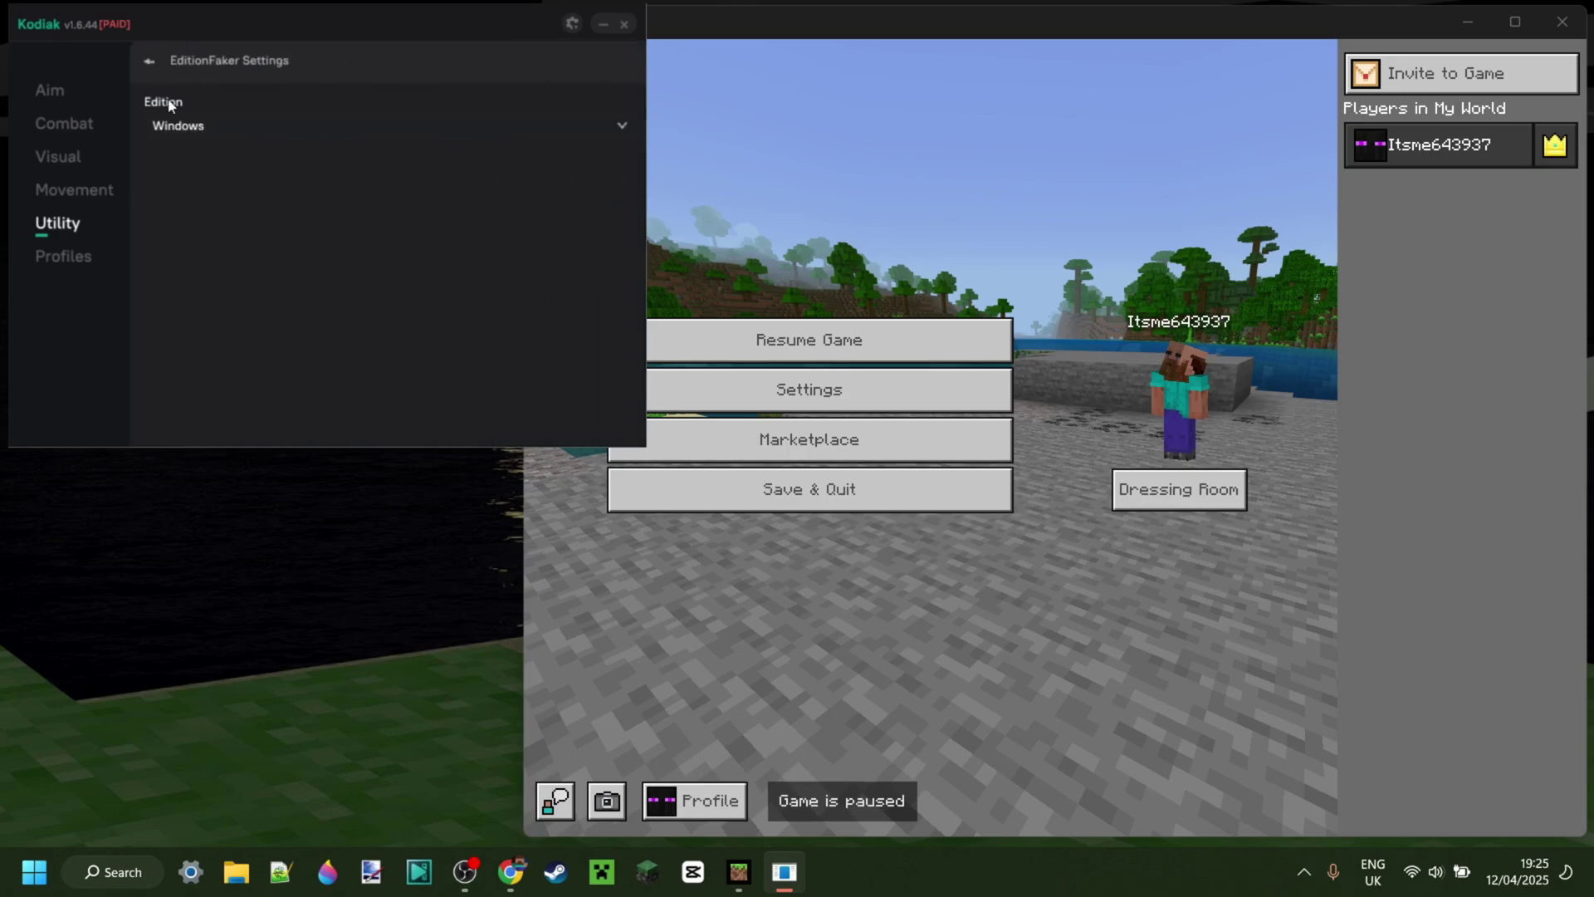
{"action": "left_click", "coordinate": [148, 62]}
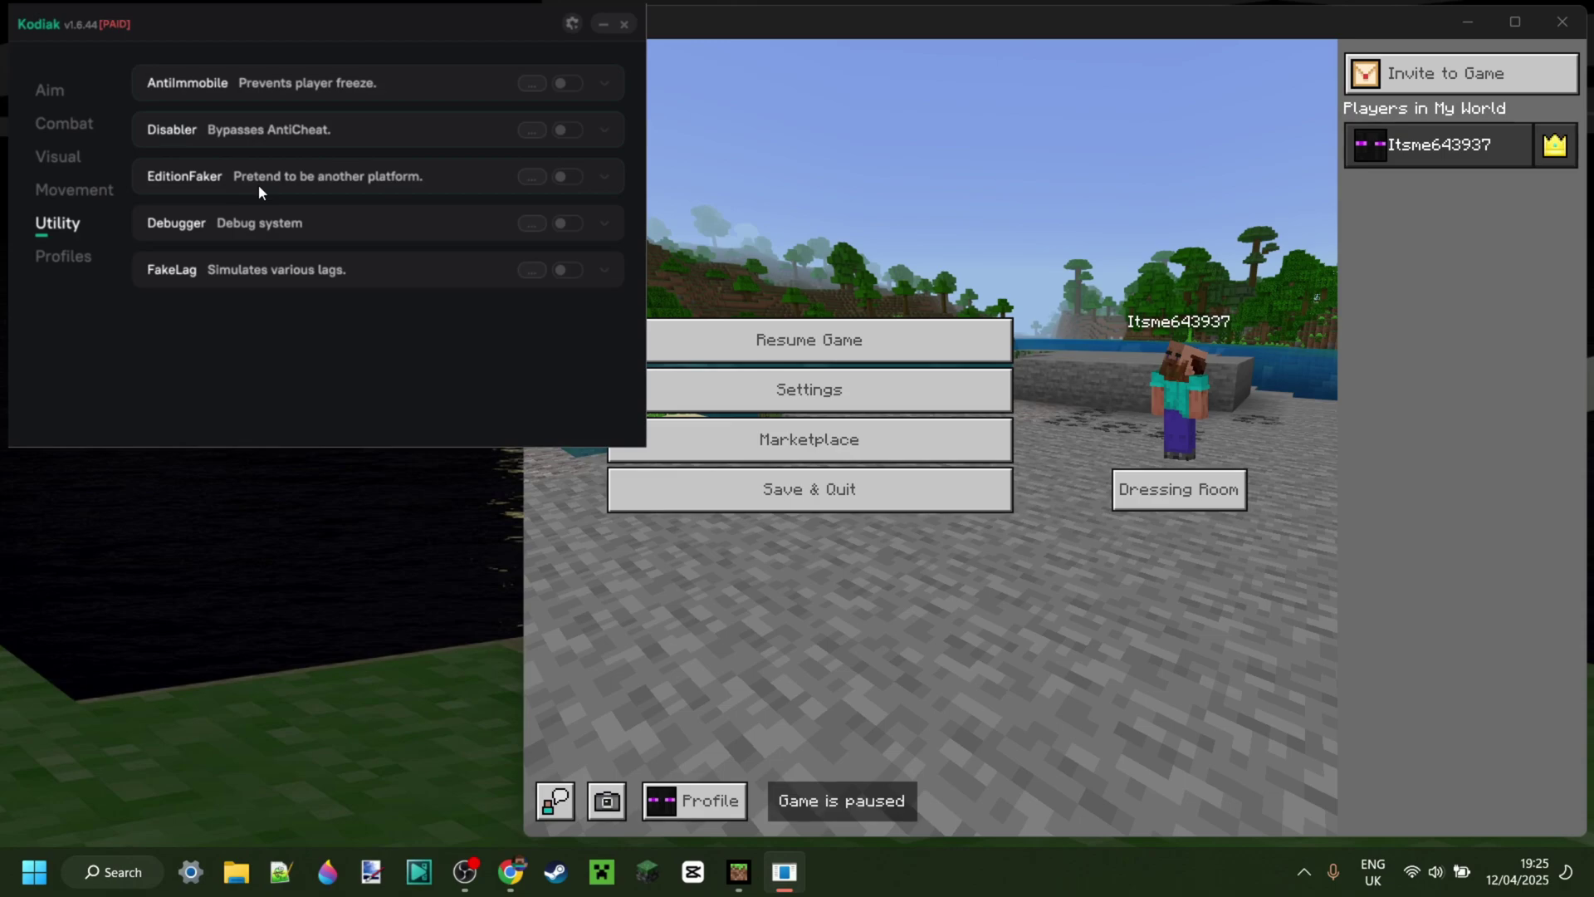
{"action": "left_click", "coordinate": [603, 179]}
{"action": "left_click", "coordinate": [412, 127]}
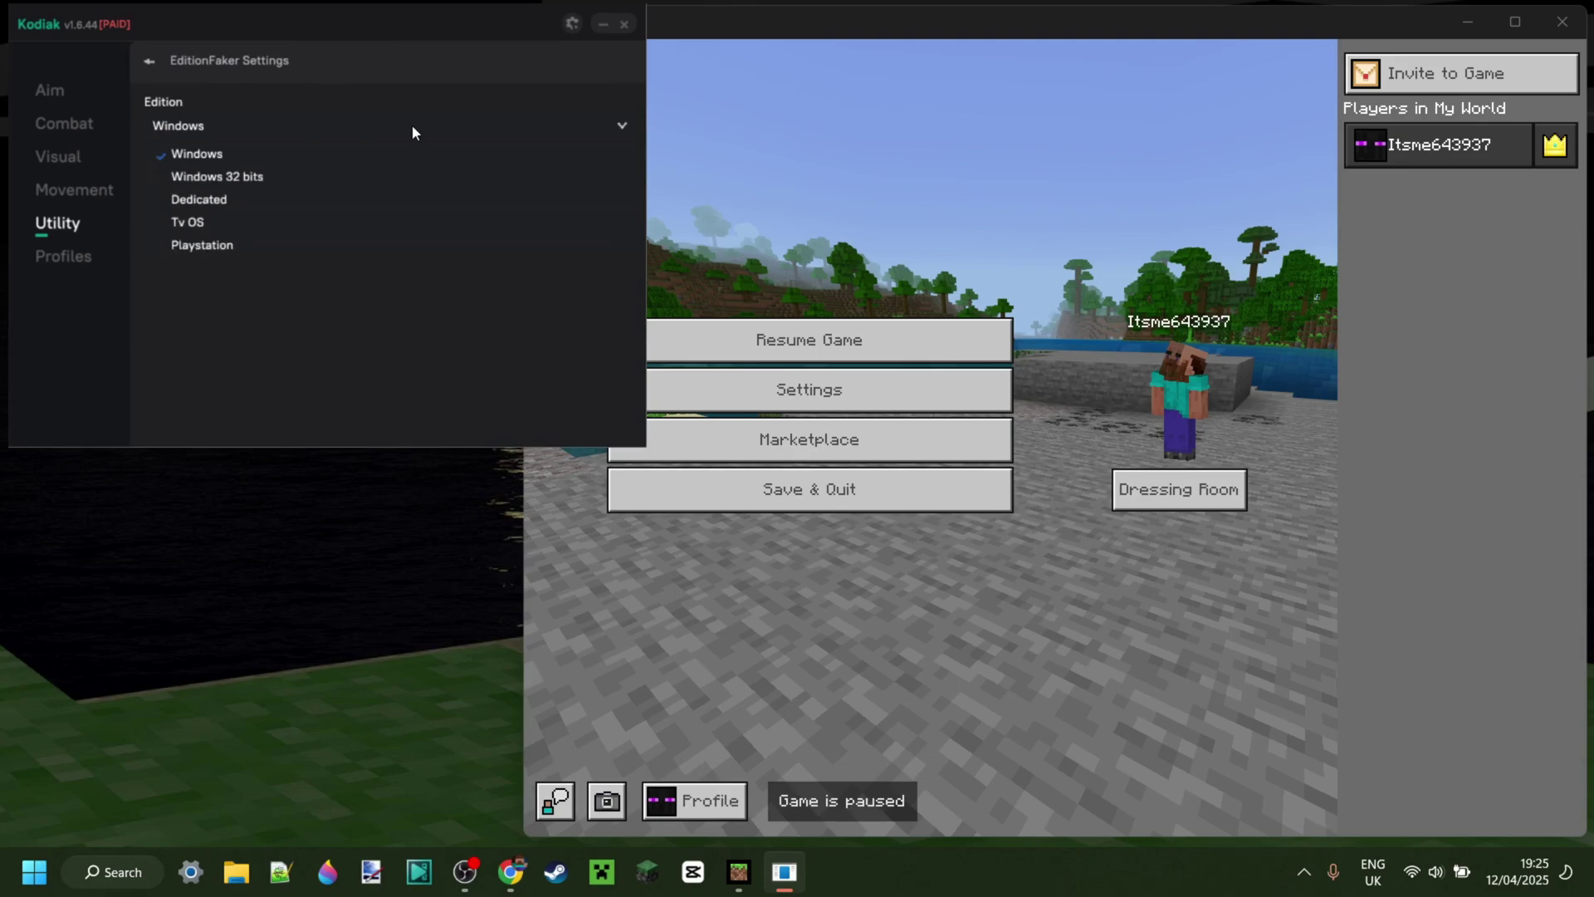
{"action": "scroll", "coordinate": [265, 257], "scroll_direction": "down", "scroll_amount": 1}
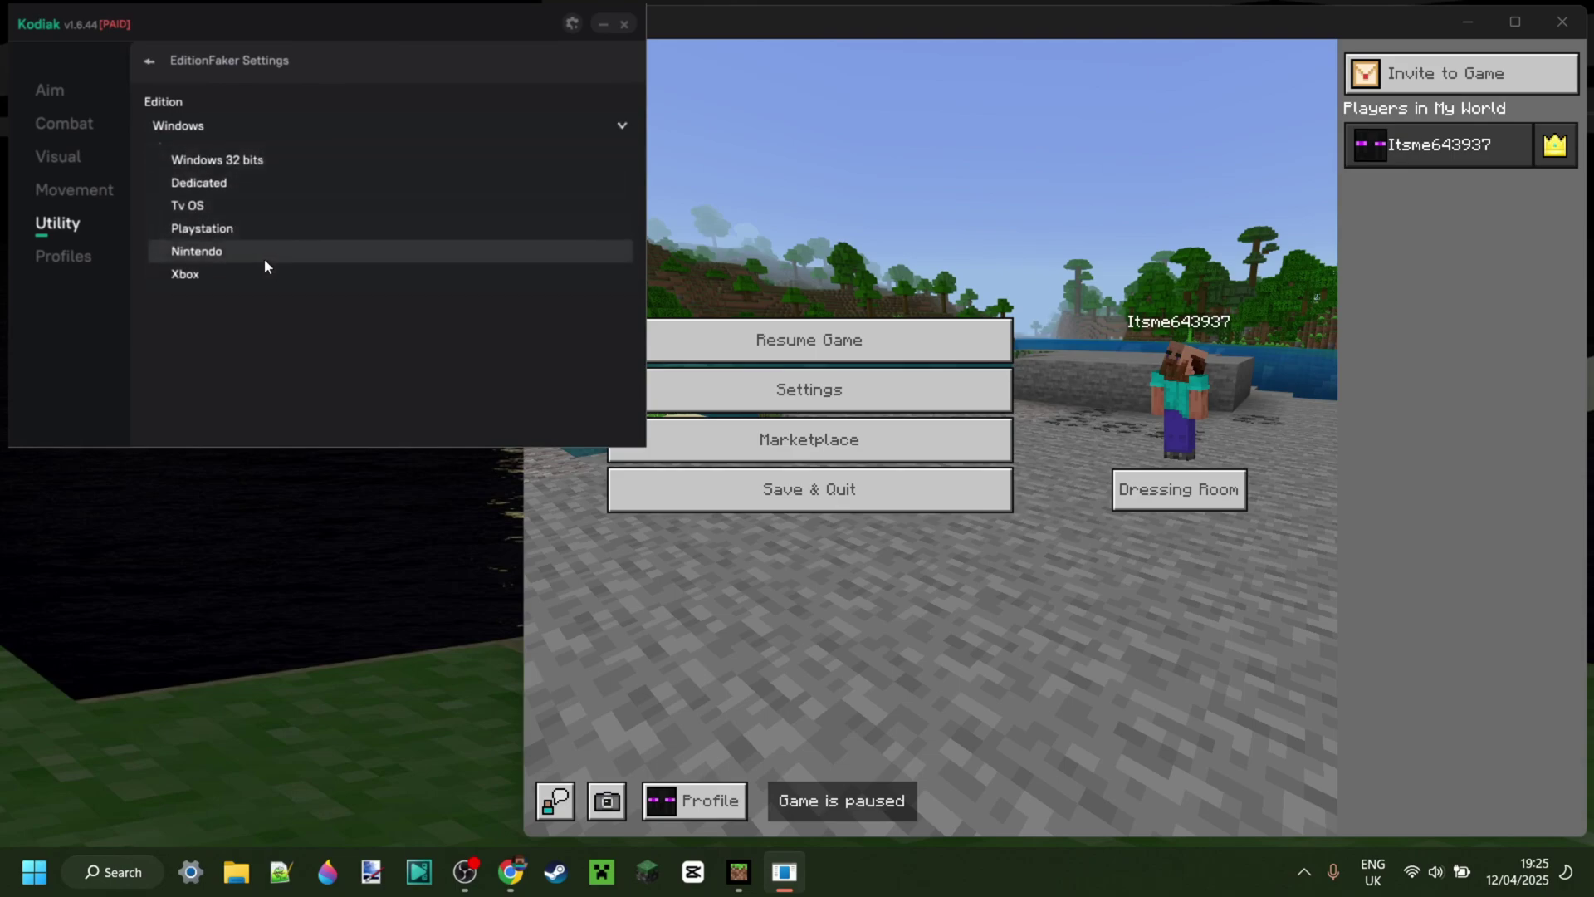
{"action": "scroll", "coordinate": [278, 158], "scroll_direction": "up", "scroll_amount": 3}
{"action": "scroll", "coordinate": [276, 175], "scroll_direction": "down", "scroll_amount": 3}
{"action": "scroll", "coordinate": [290, 239], "scroll_direction": "up", "scroll_amount": 3}
{"action": "scroll", "coordinate": [291, 231], "scroll_direction": "up", "scroll_amount": 1}
{"action": "left_click", "coordinate": [352, 371]}
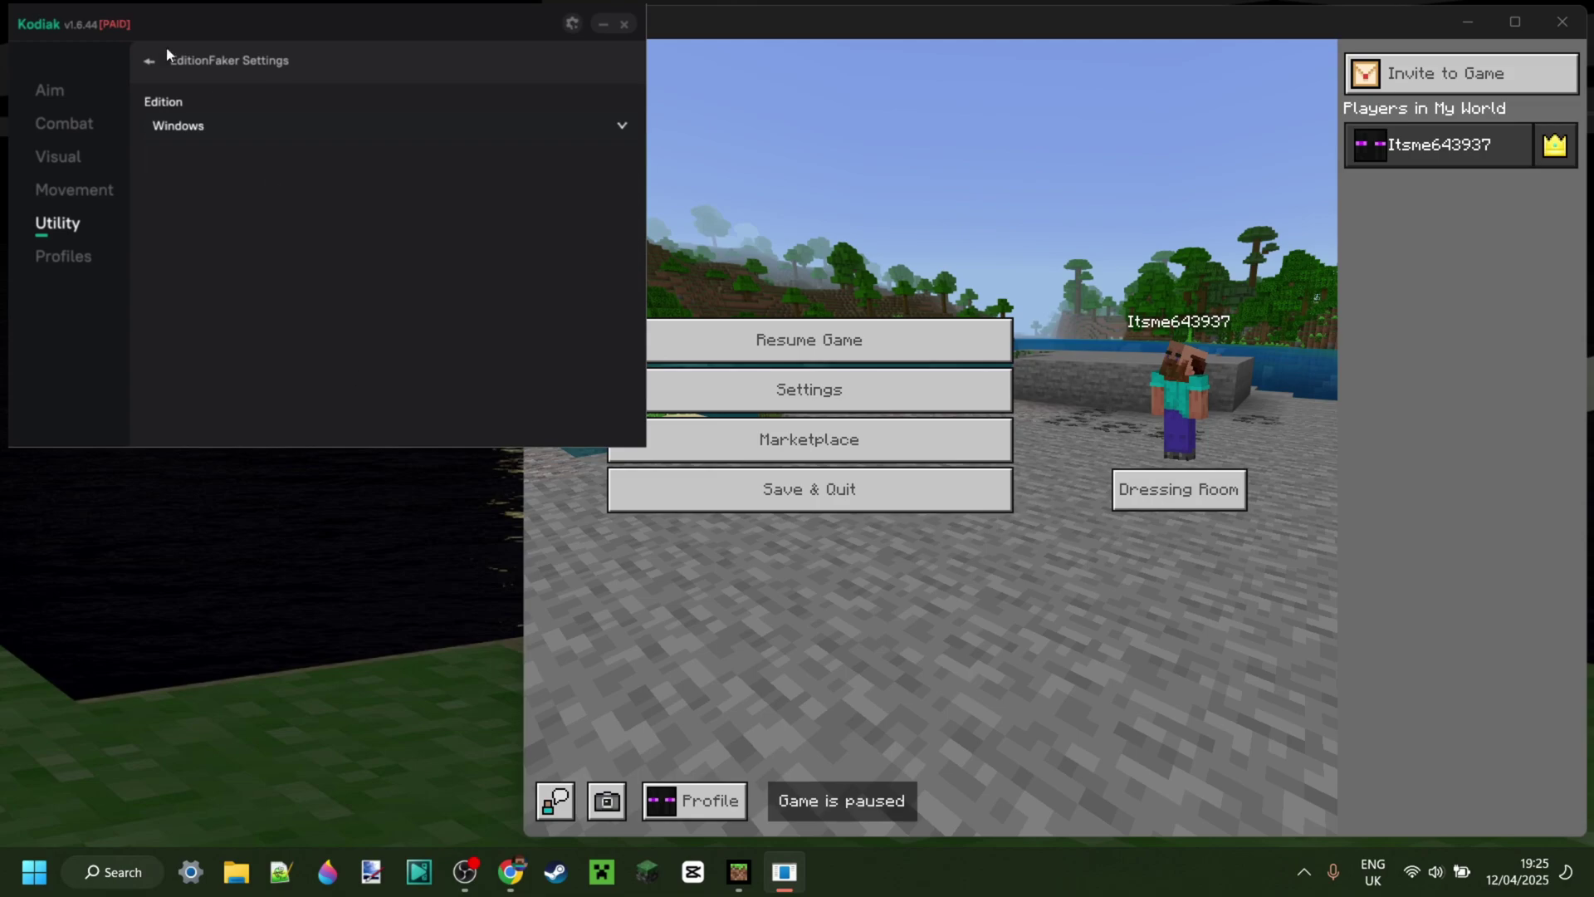
{"action": "left_click", "coordinate": [150, 61]}
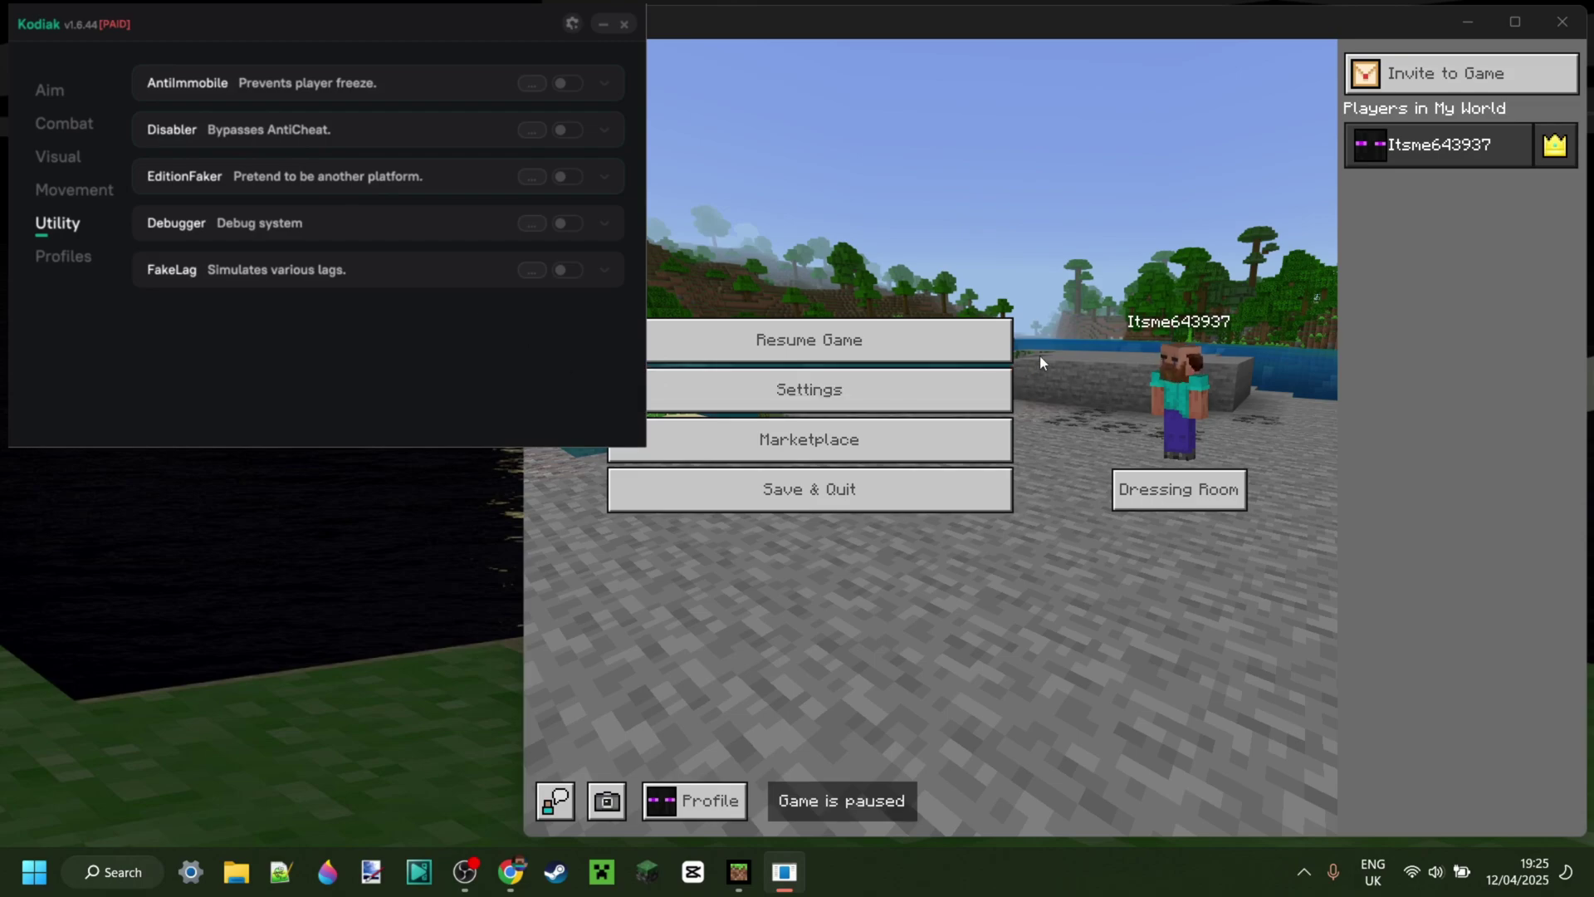
View the Profiles section and look through the client's general settings, from the color options down to the binds and Eject
{"action": "left_click", "coordinate": [74, 261]}
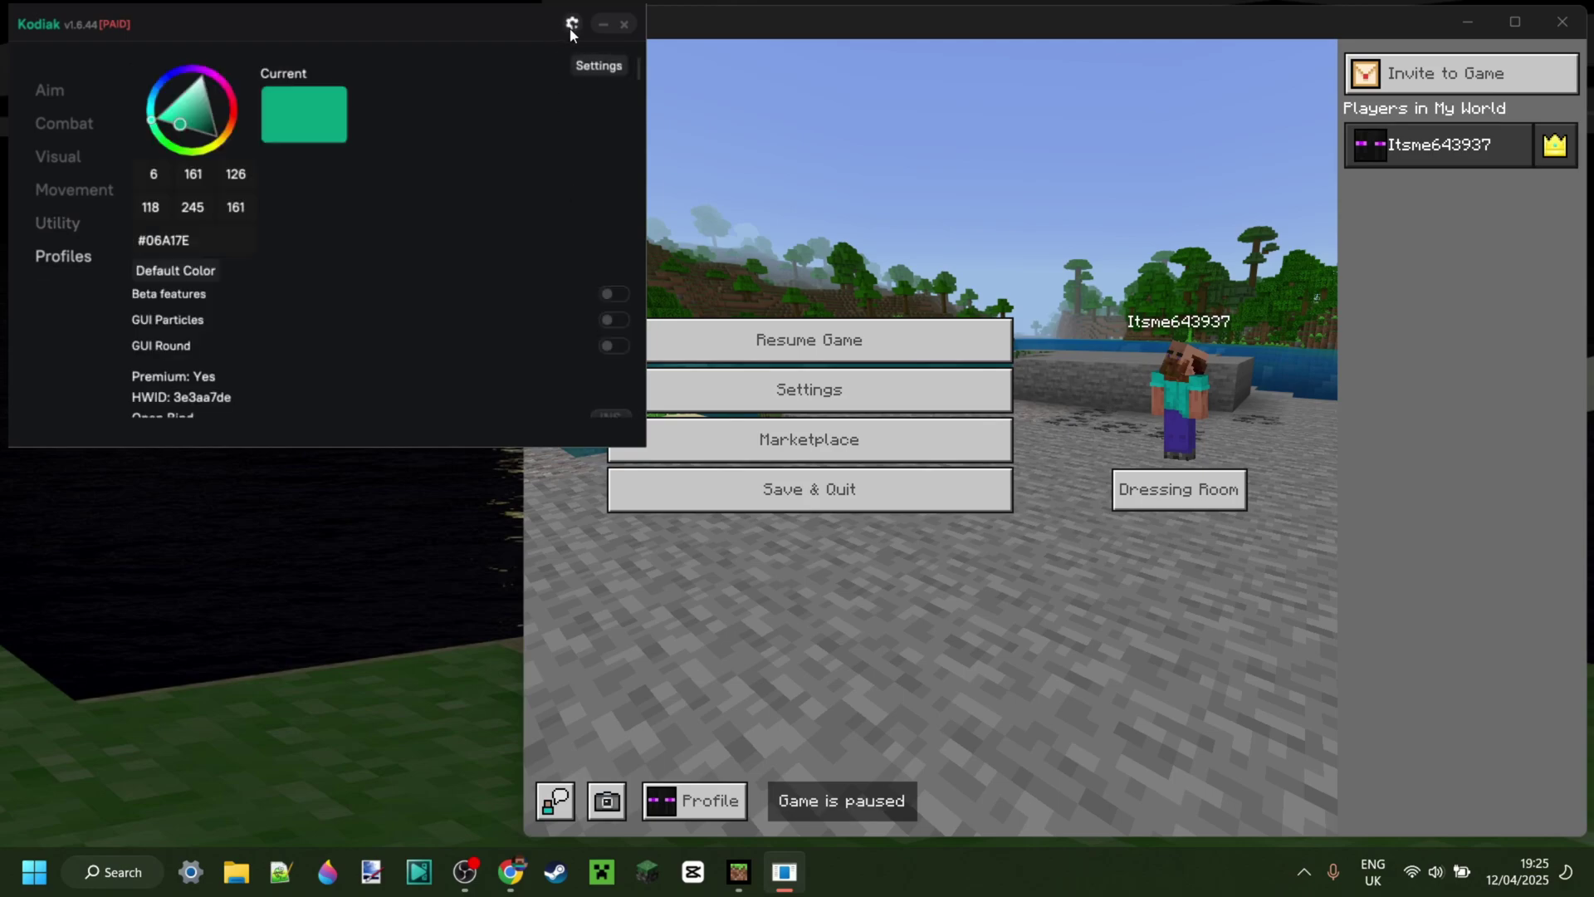
{"action": "scroll", "coordinate": [552, 199], "scroll_direction": "down", "scroll_amount": 2}
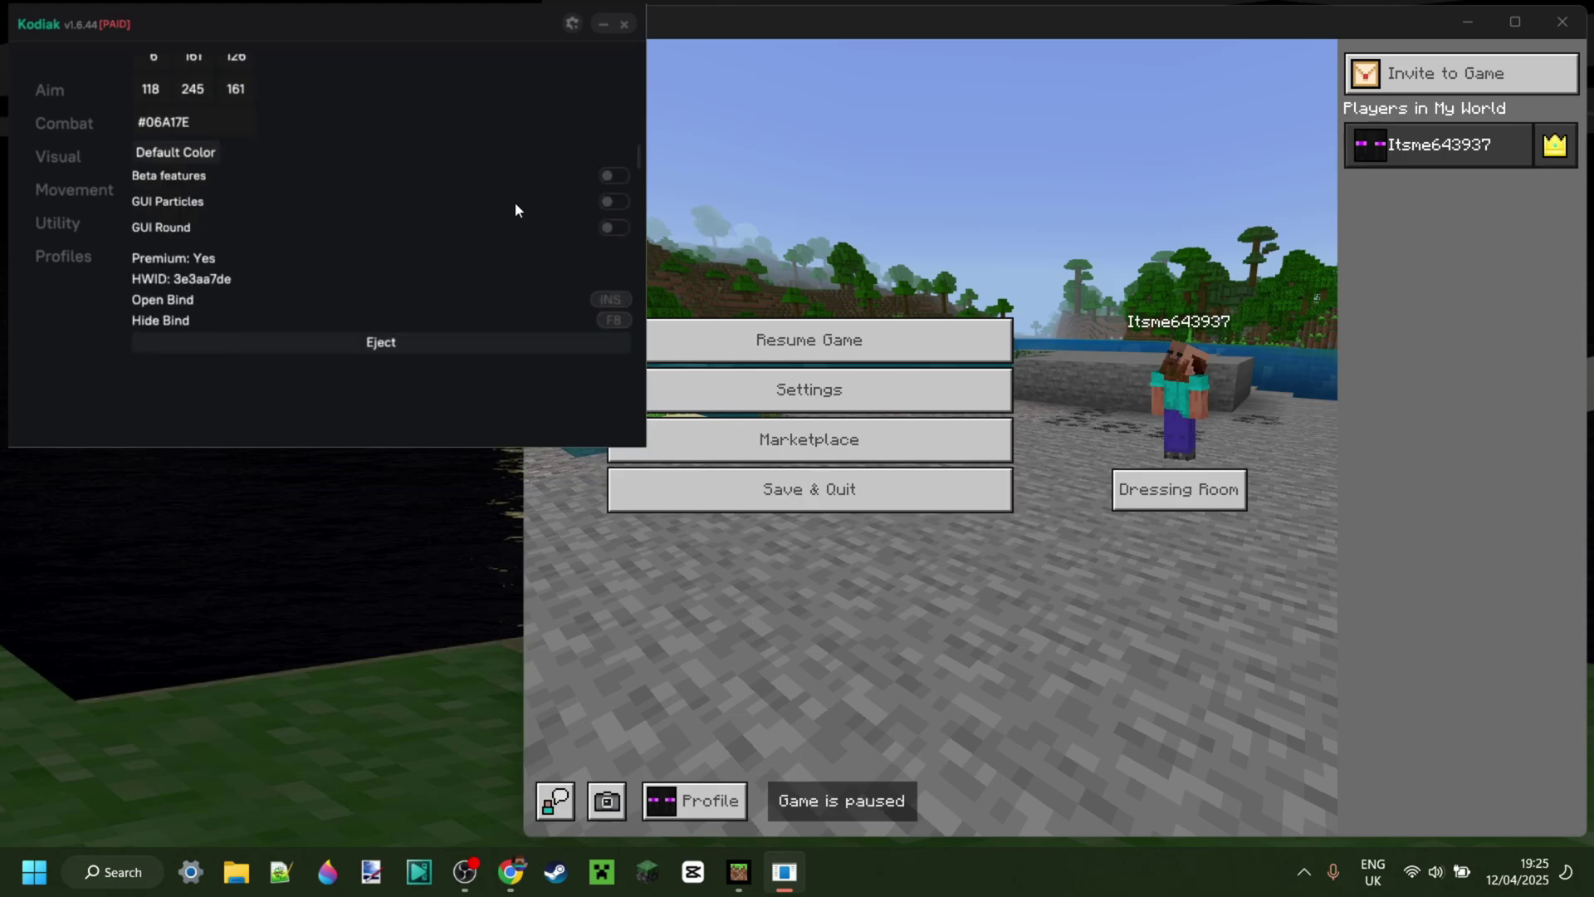
Resume the Minecraft game, switch the camera to the front-facing third-person view, and run around the stone shore
{"action": "left_click", "coordinate": [933, 327]}
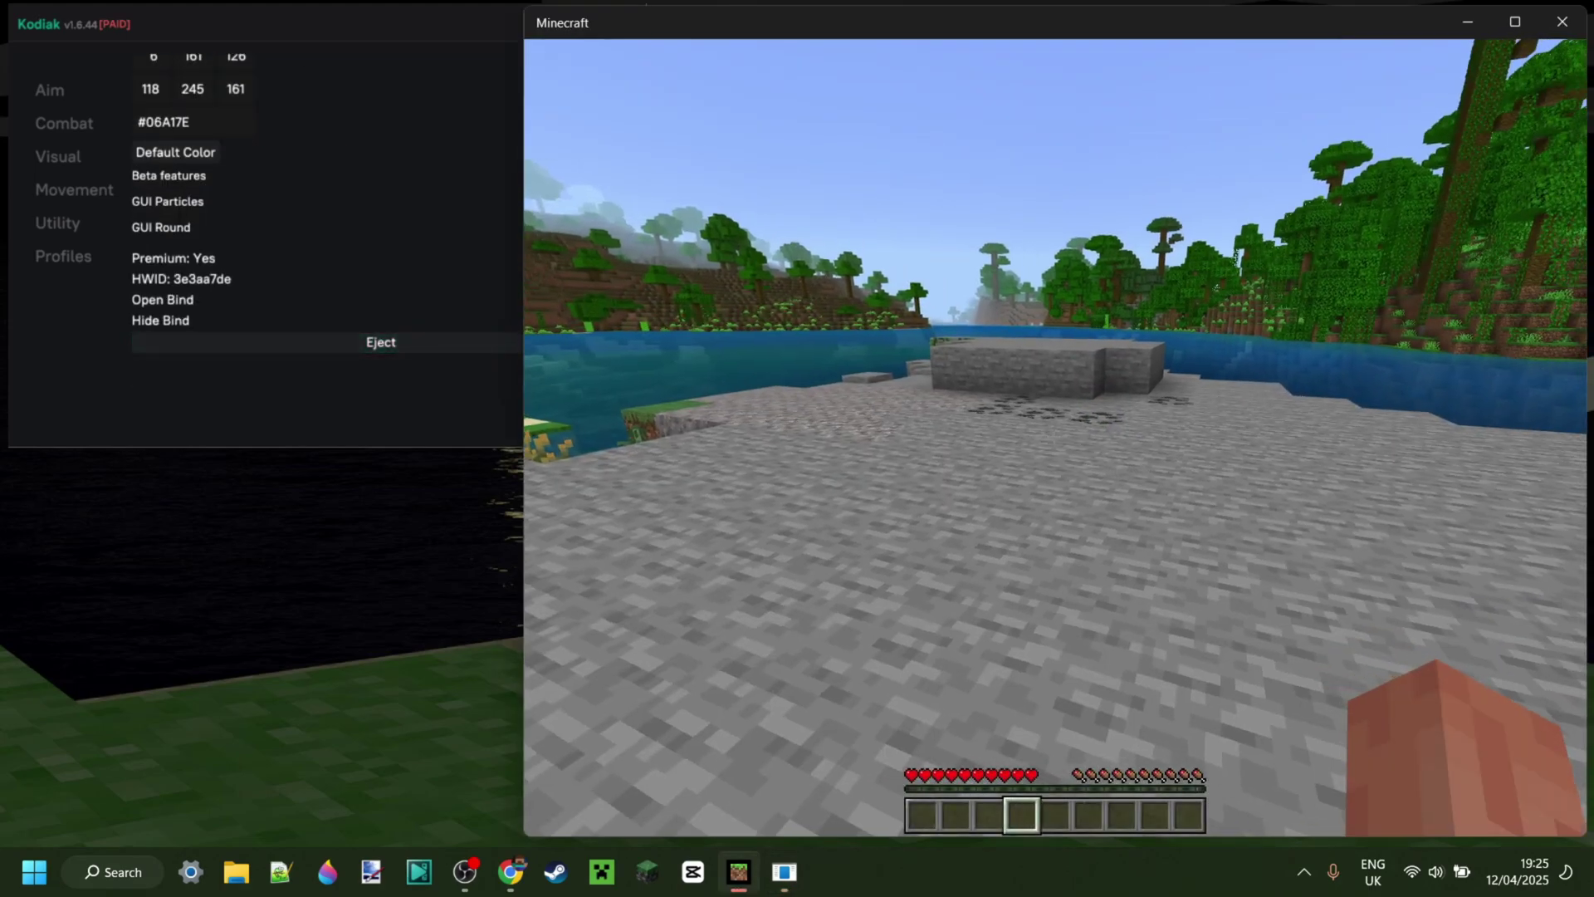
{"action": "key", "text": "F5"}
{"action": "key", "text": "F5"}
{"action": "key", "text": "w"}
{"action": "key", "text": "w"}
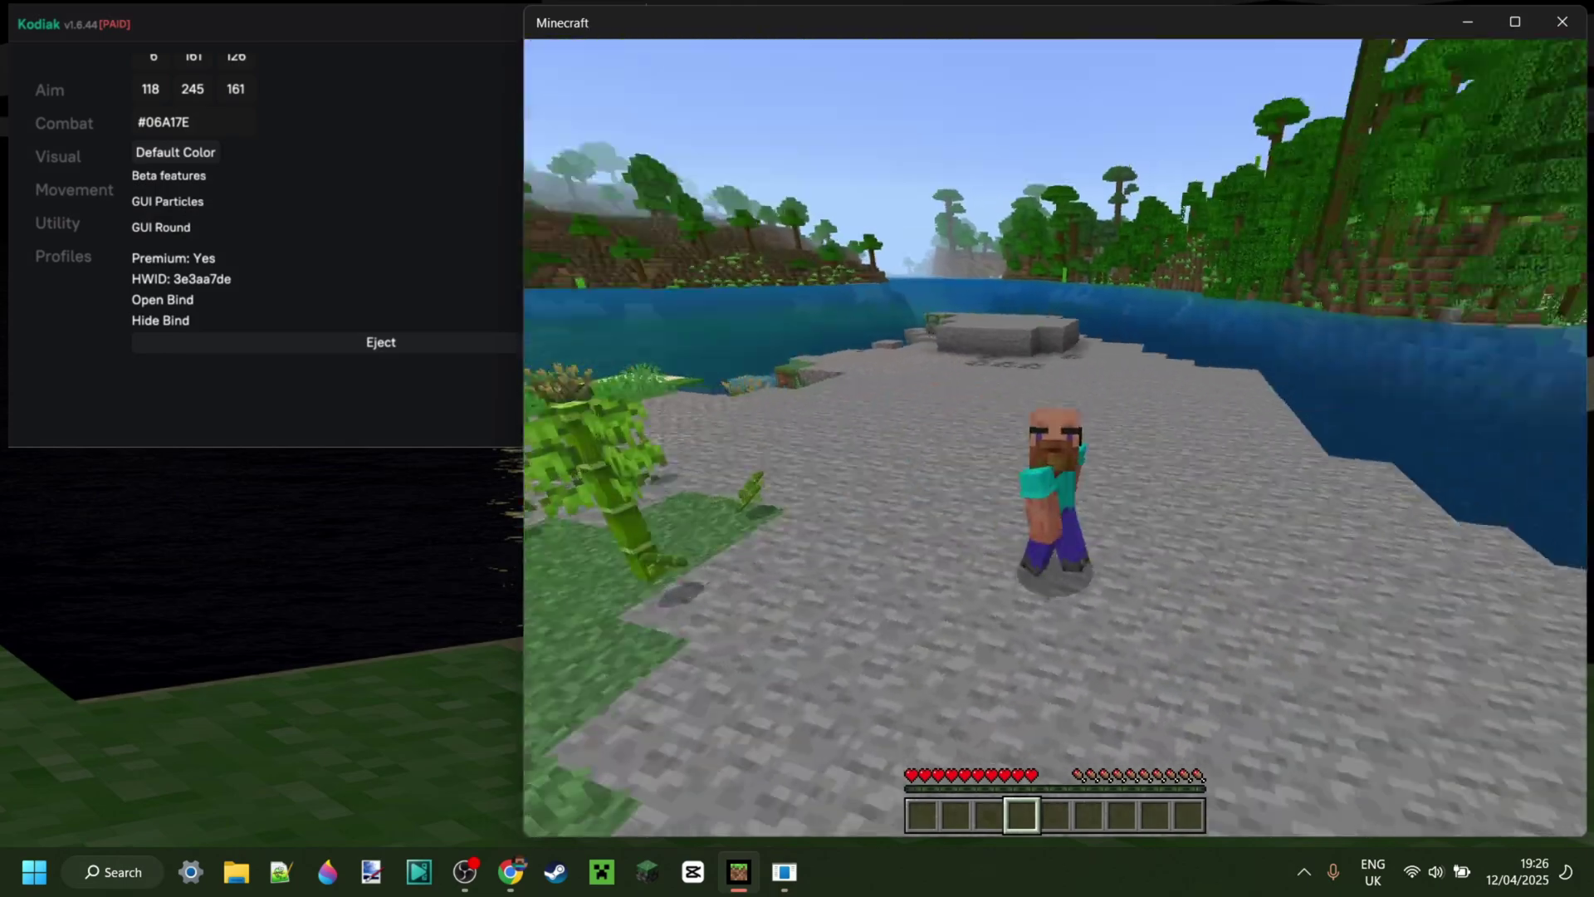
{"action": "key", "text": "w"}
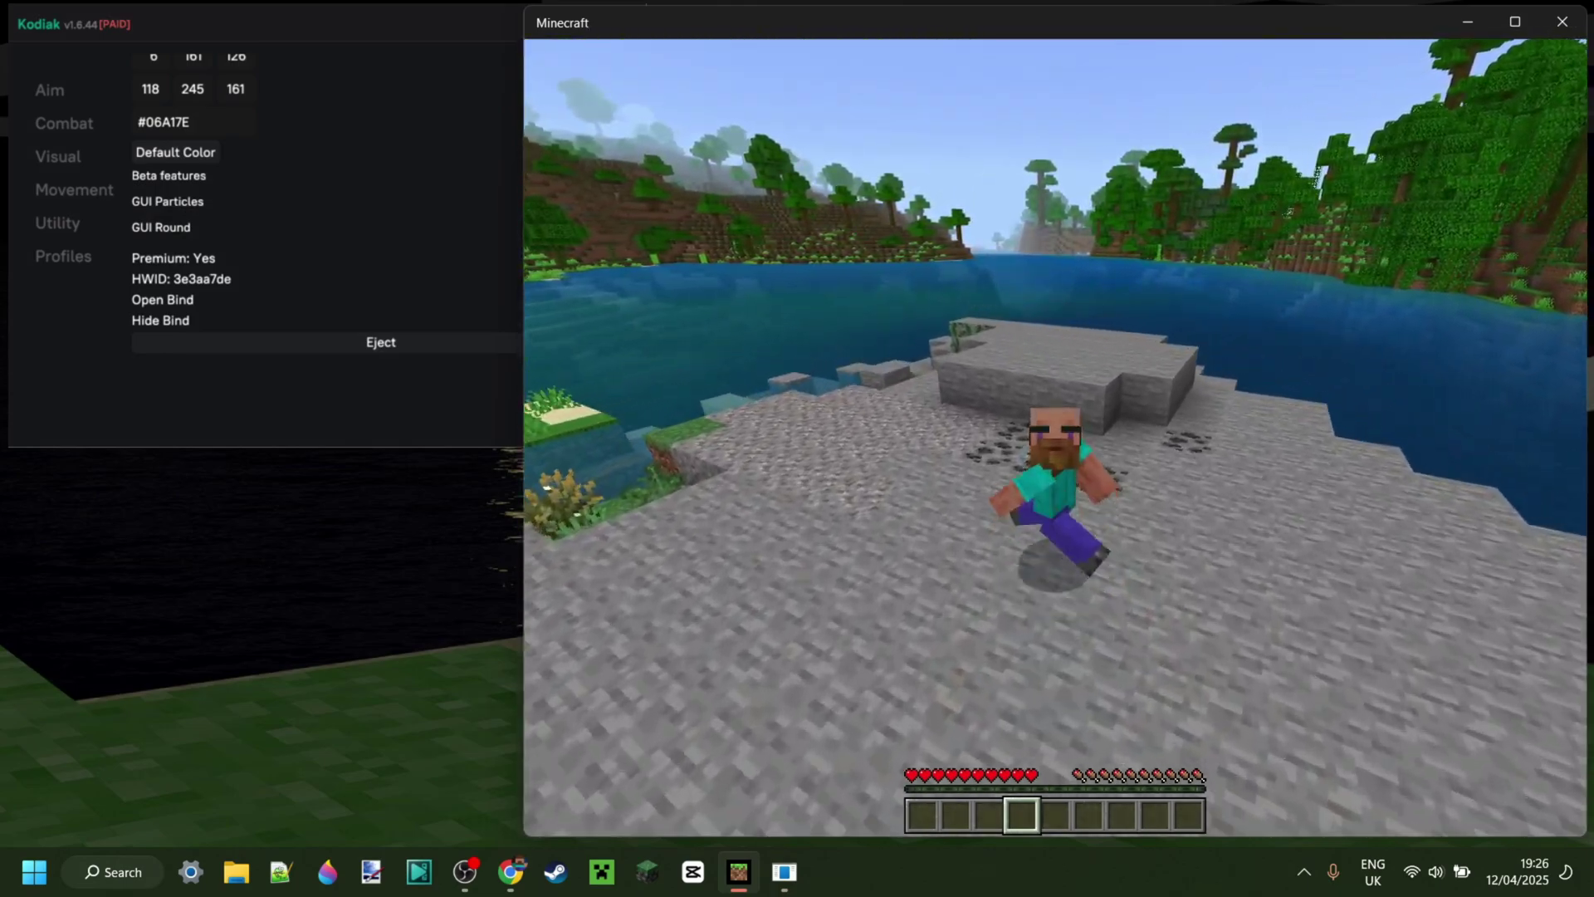
{"action": "key", "text": "w"}
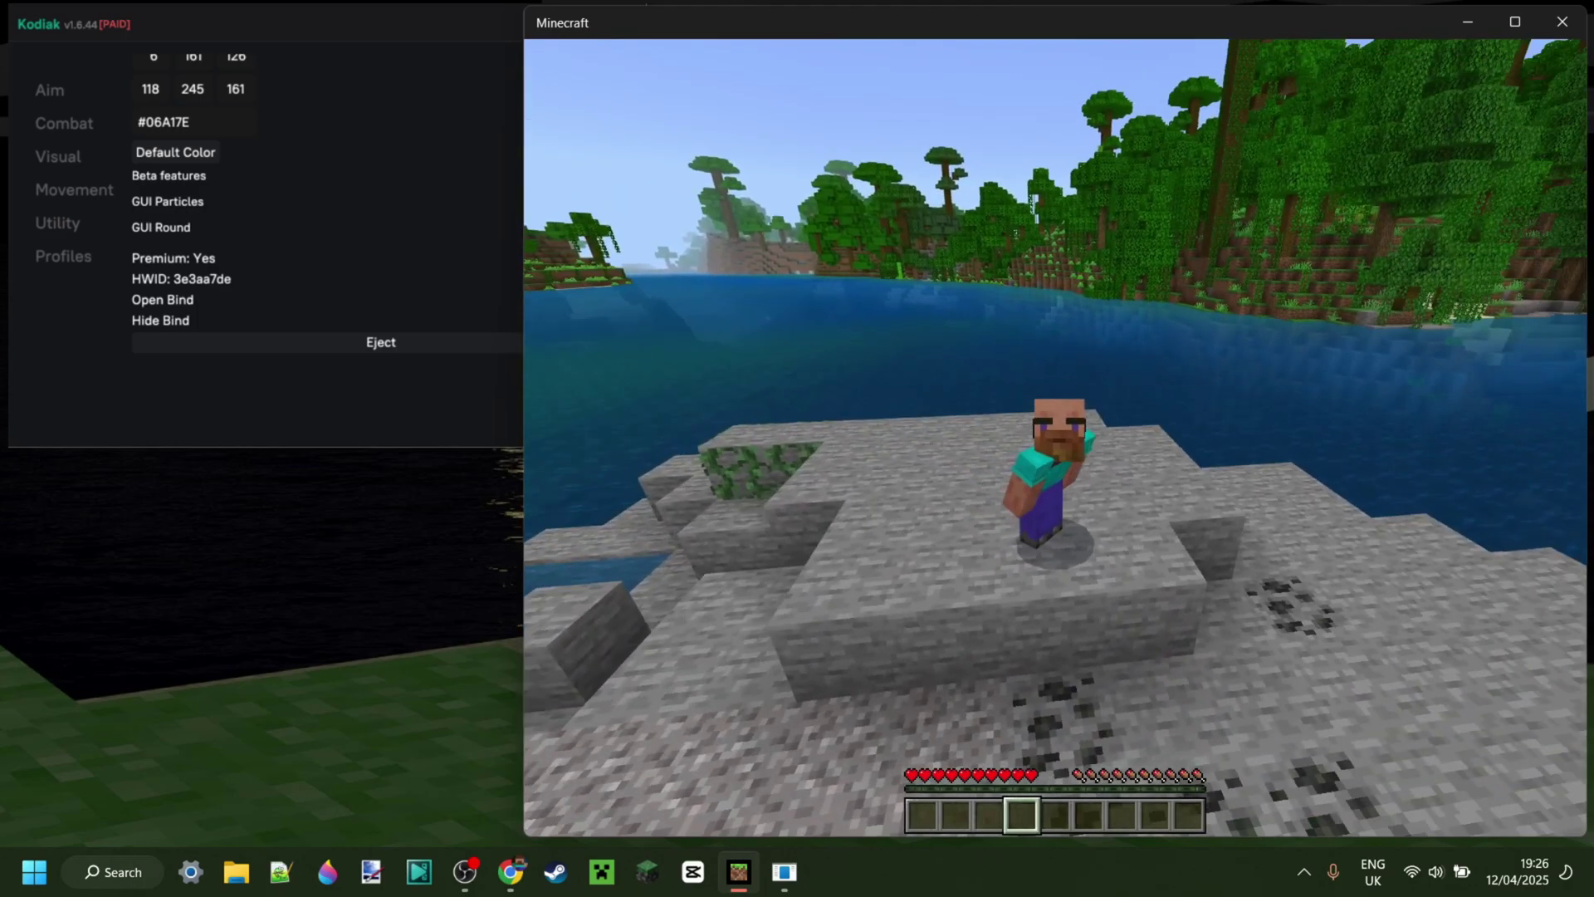
{"action": "key", "text": "w"}
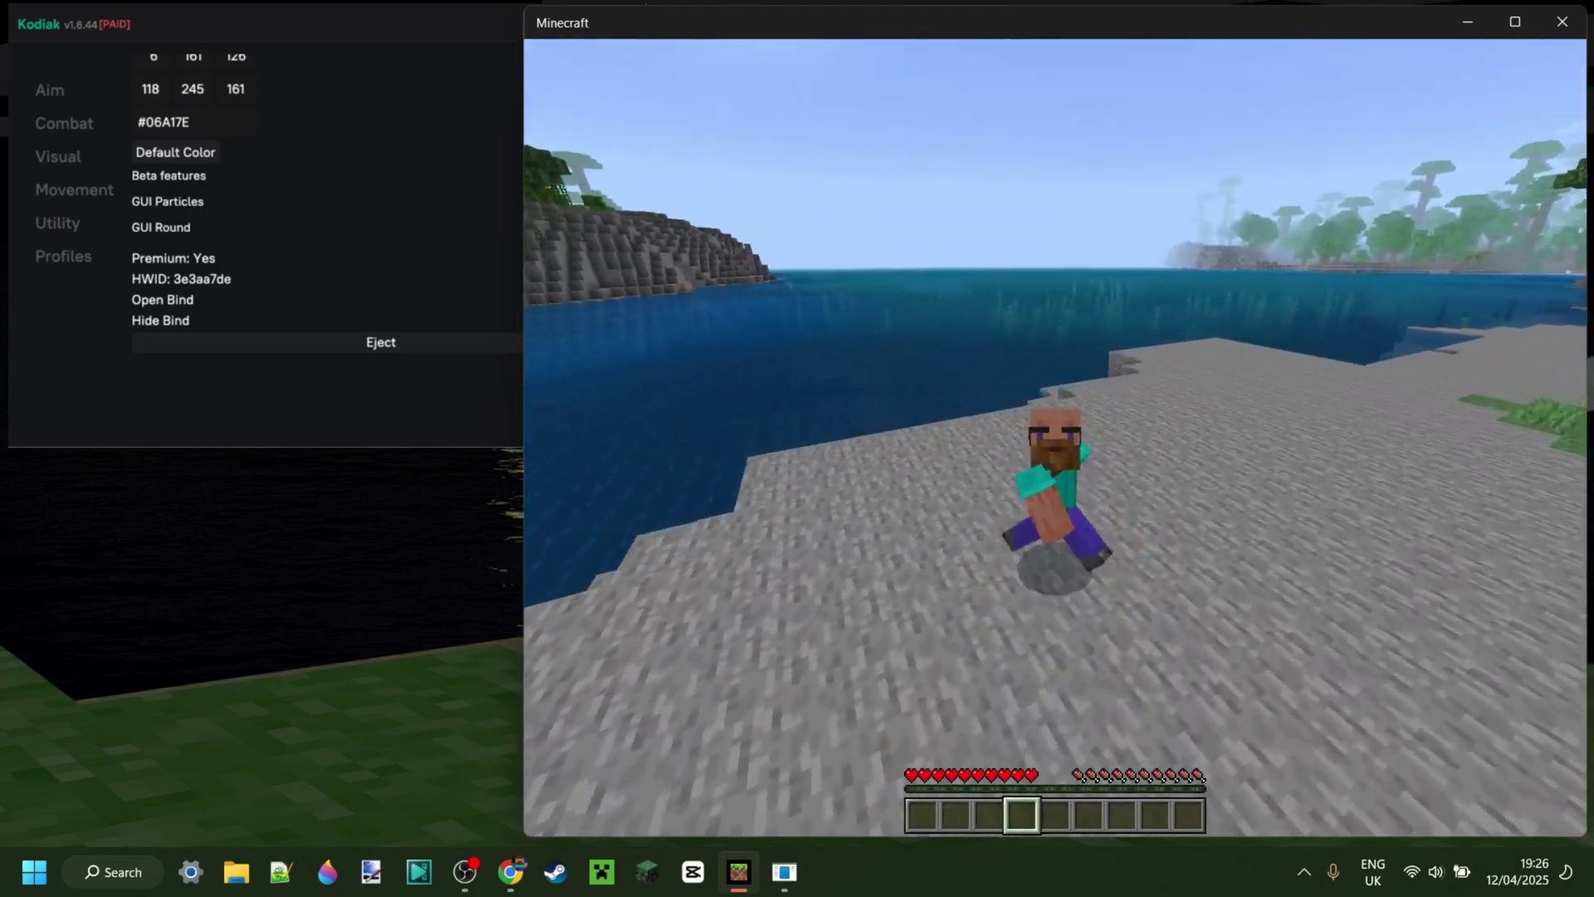
{"action": "key", "text": "w"}
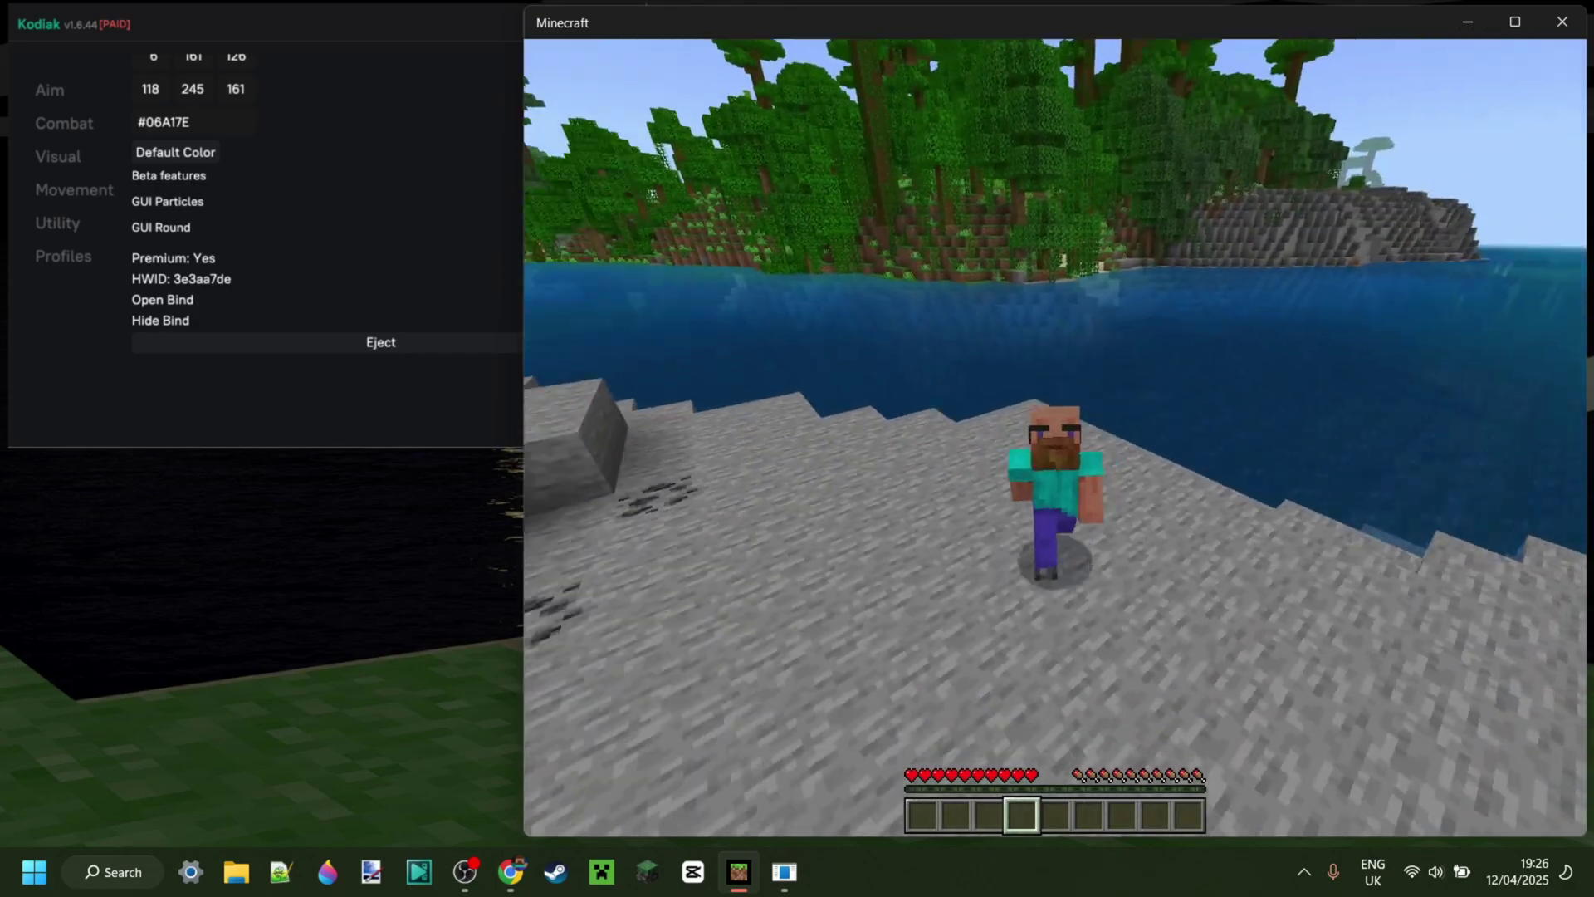